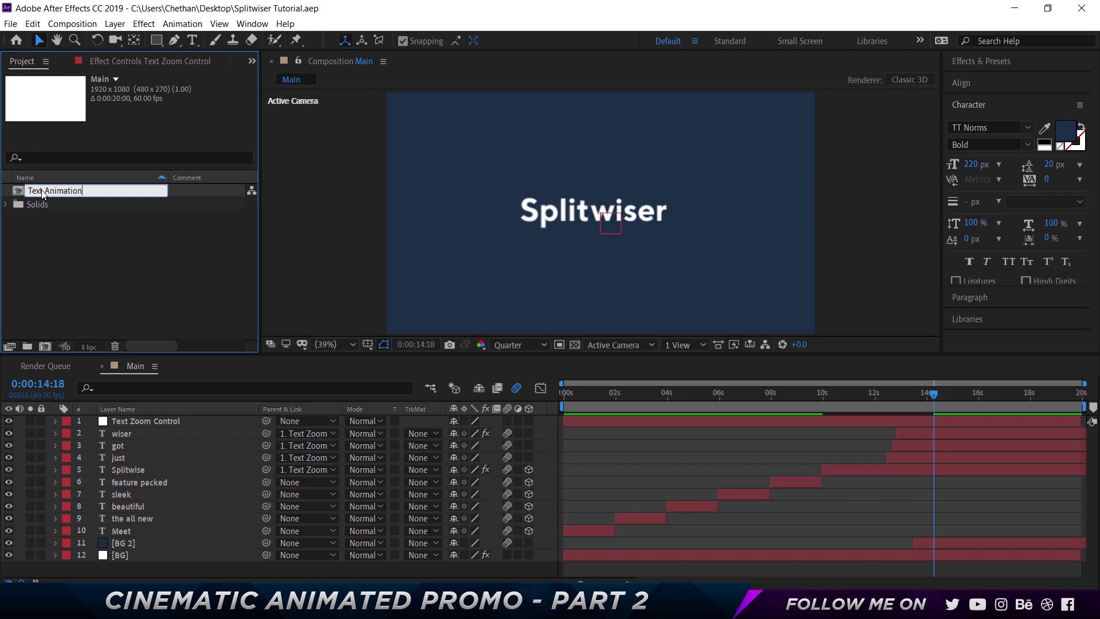
Step: Rename the main composition as "Text Animation - Scene 1"
type("- Scene 1")
key("Return")
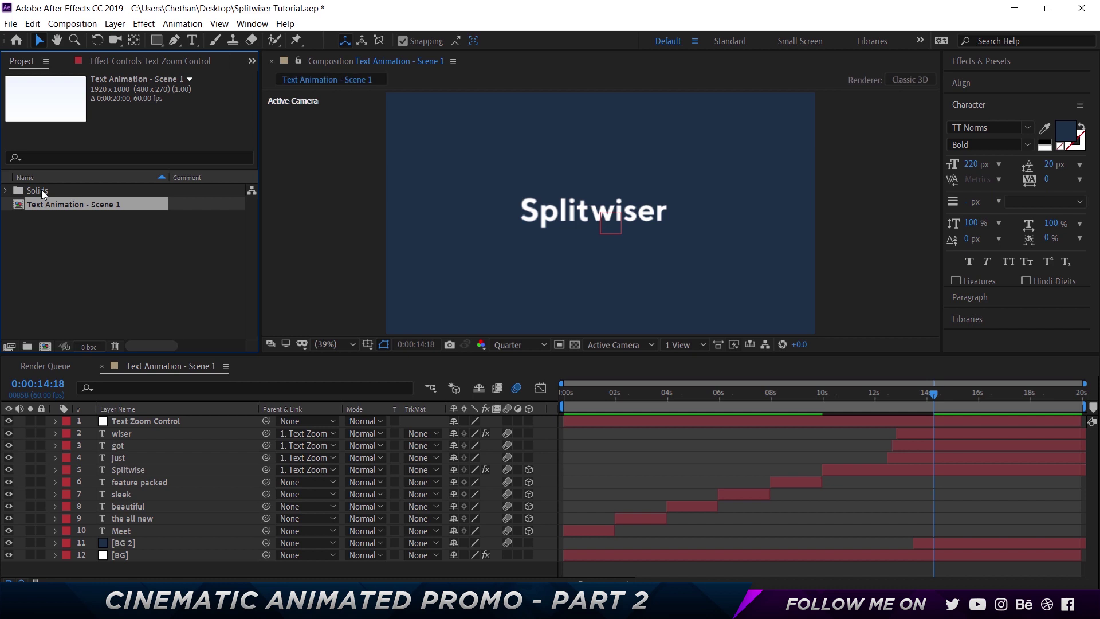
left_click(122, 284)
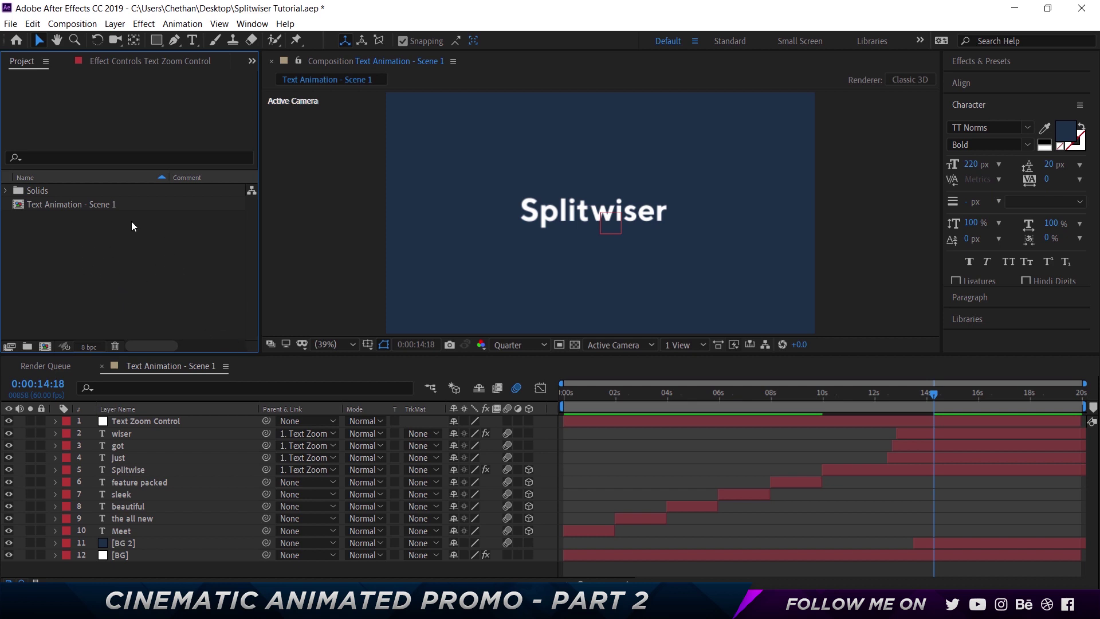
Step: Import Letter.png, Login.png, Logo Base.png, Logo Plate.png, Sign Up.png and Splash scren reference.png from the (Footage) folder
double_click(117, 252)
scroll(409, 210, "down", 2)
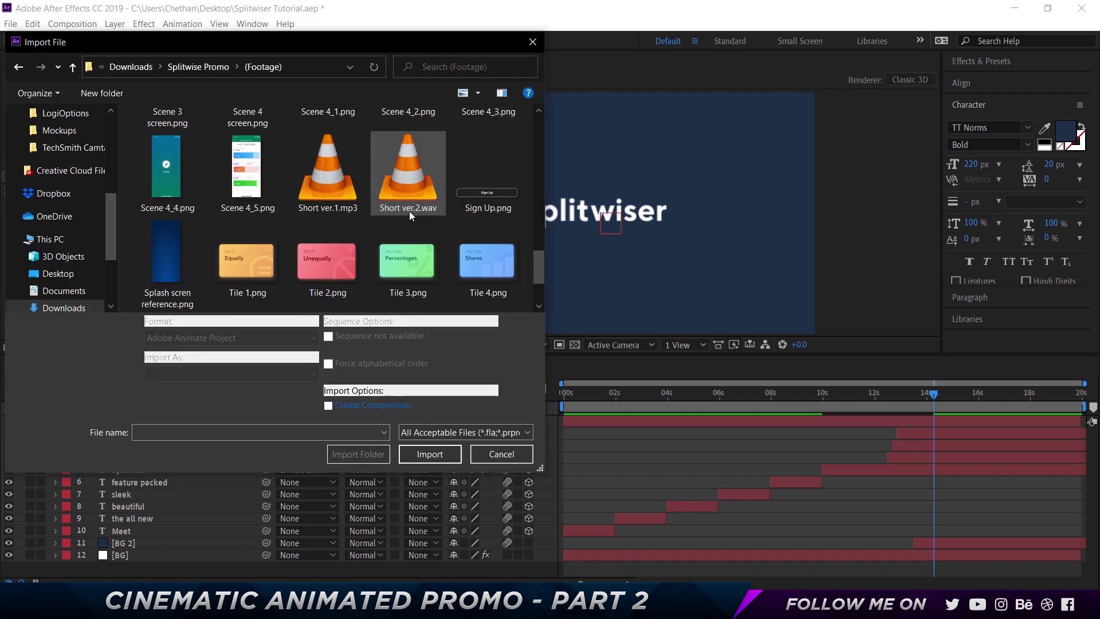
scroll(409, 214, "down", 1)
scroll(408, 214, "up", 5)
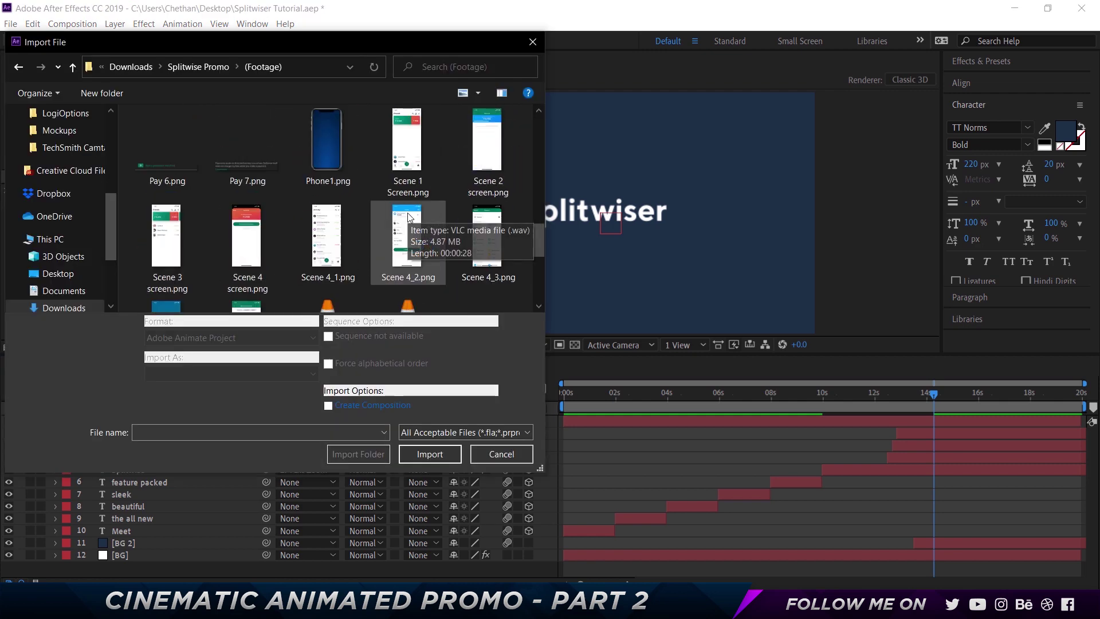
scroll(407, 212, "up", 3)
left_click(329, 227)
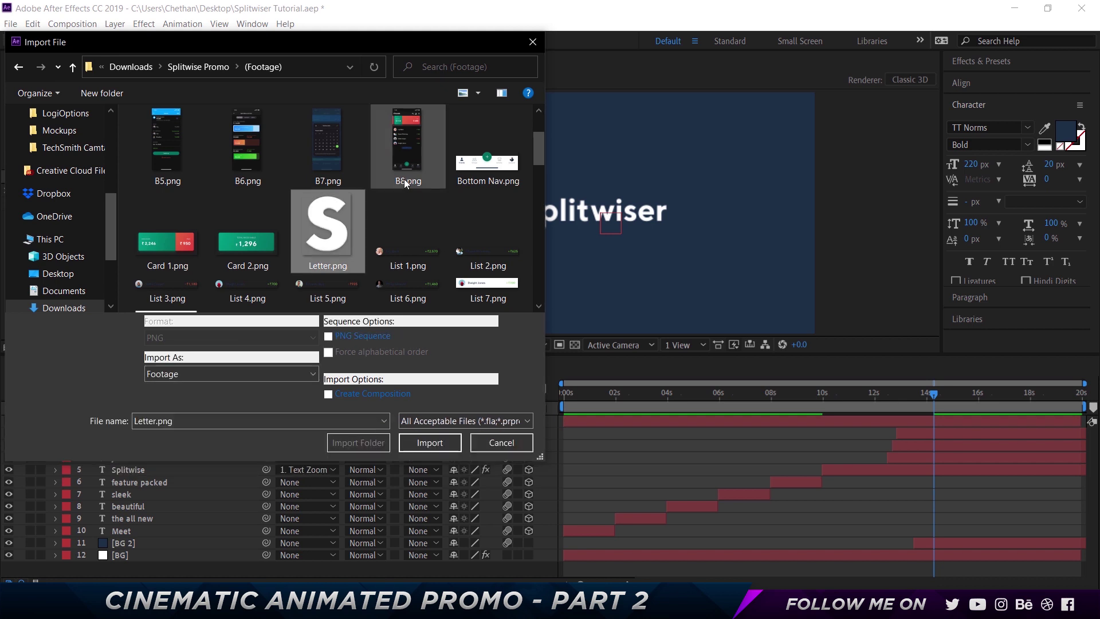
scroll(489, 263, "down", 3)
left_click(410, 224, "ctrl")
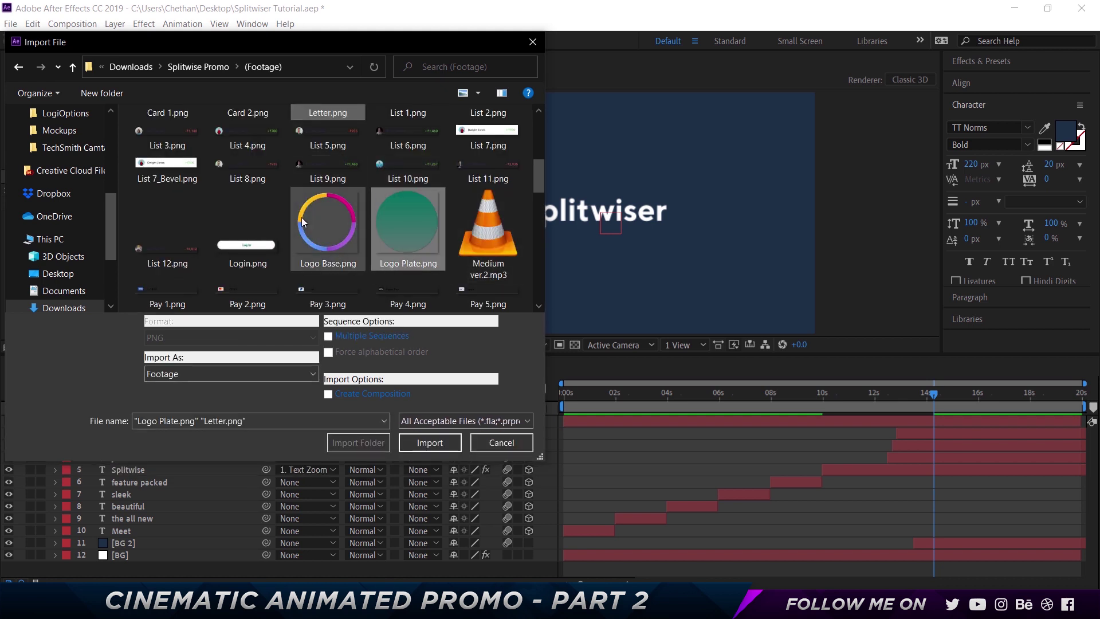
left_click(309, 227, "ctrl")
left_click(259, 229, "ctrl")
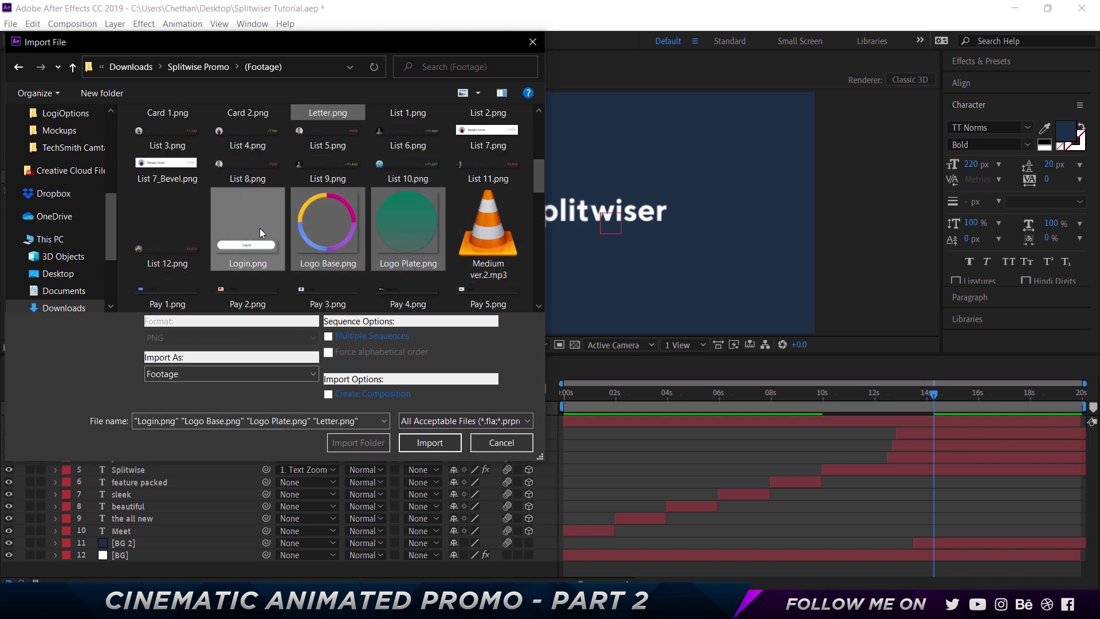
scroll(349, 227, "down", 2)
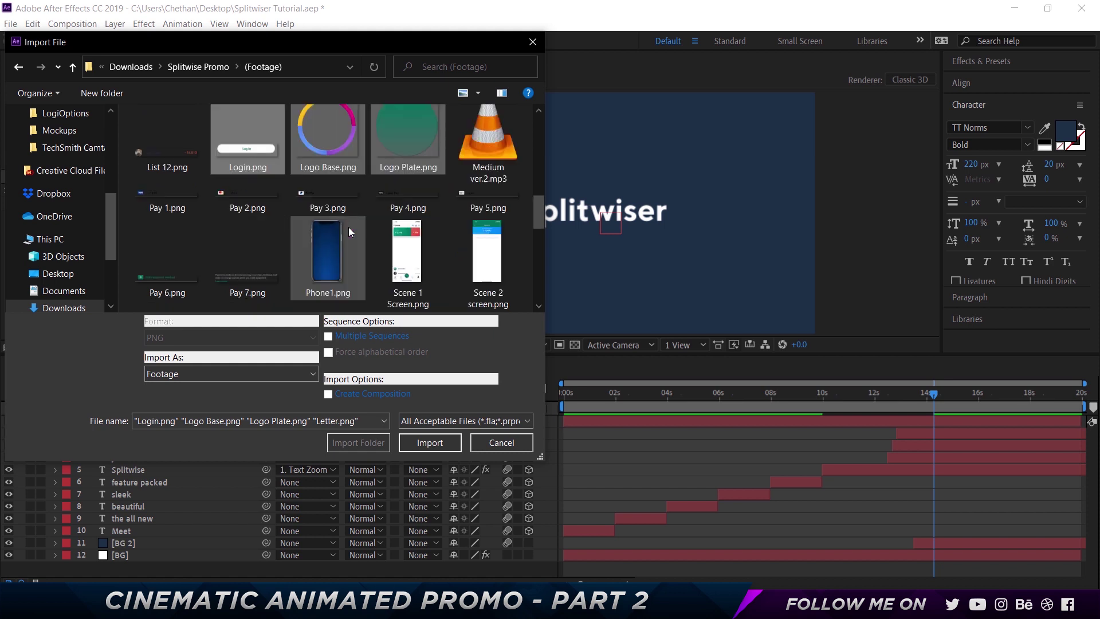
scroll(349, 226, "down", 3)
left_click(487, 200, "ctrl")
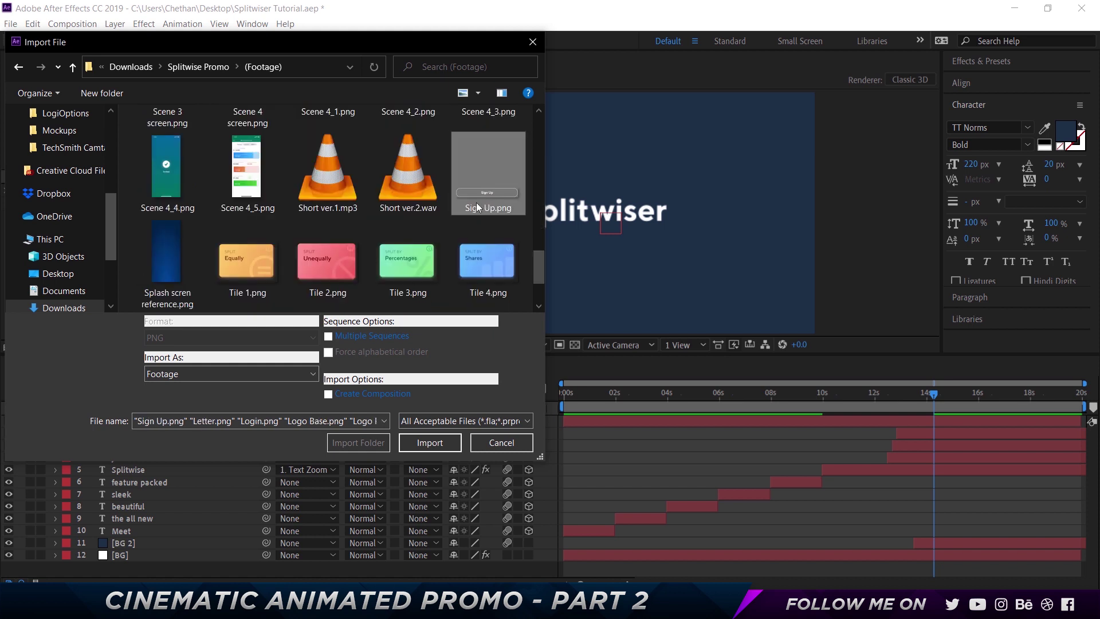
scroll(476, 202, "down", 2)
left_click(200, 151, "ctrl")
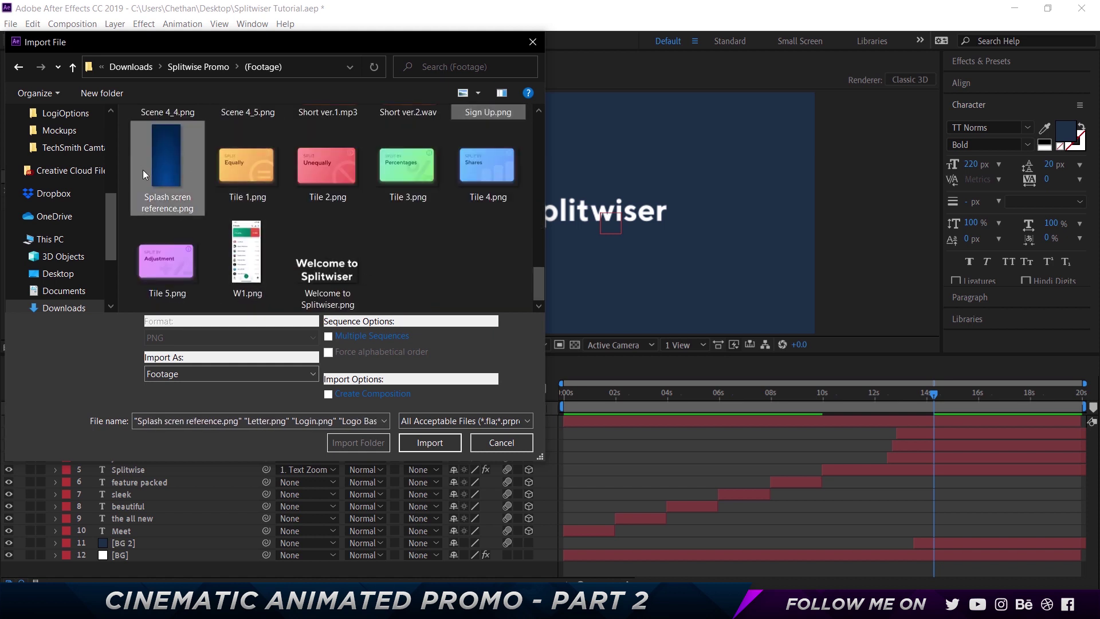
scroll(341, 178, "up", 3)
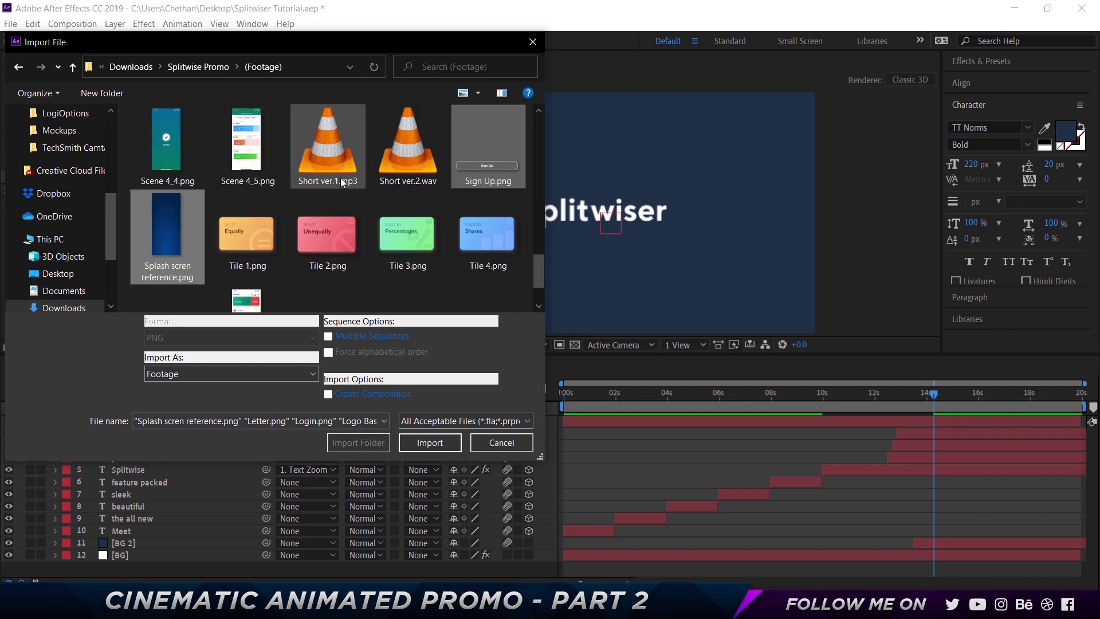
scroll(340, 178, "up", 6)
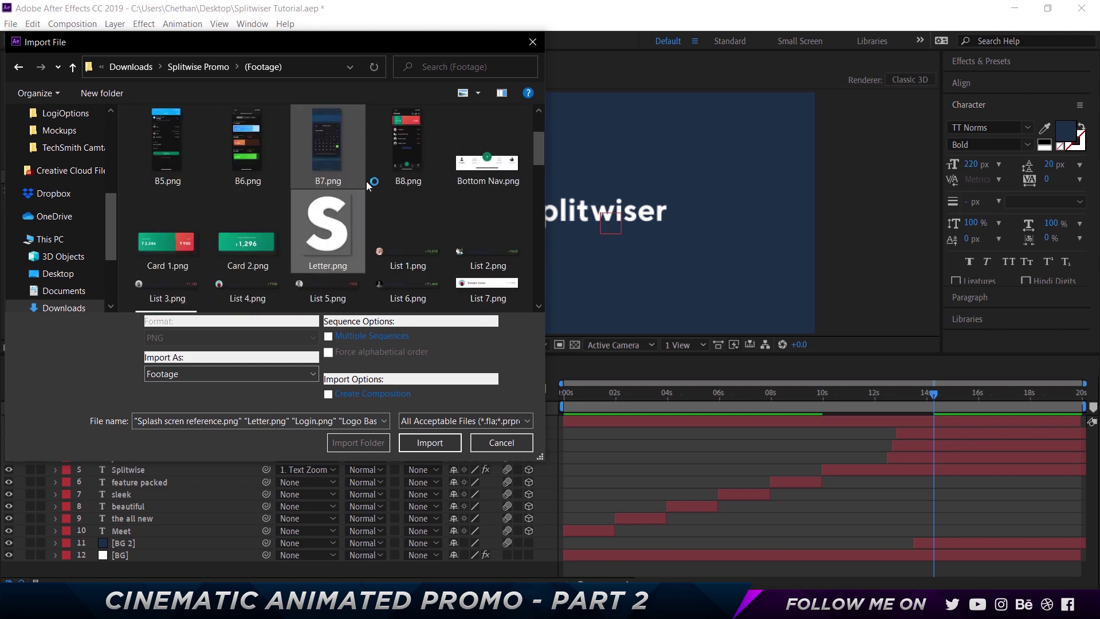
left_click(430, 443)
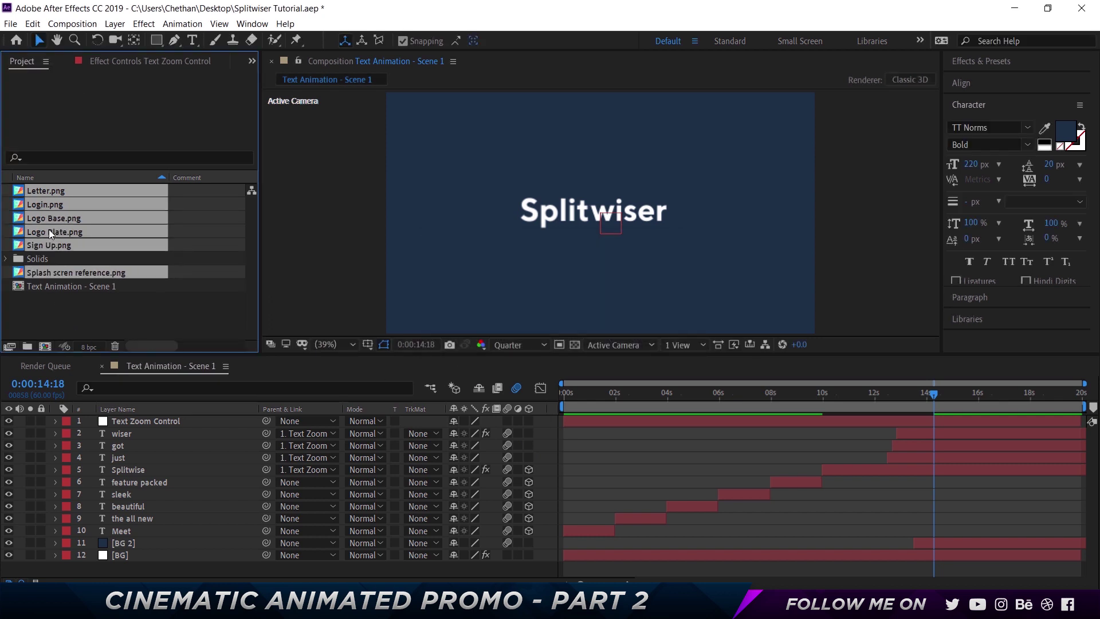
Step: Group the six imported images in a new project folder named "Spash Scren - Scene 2"
left_click_drag(44, 225, 28, 347)
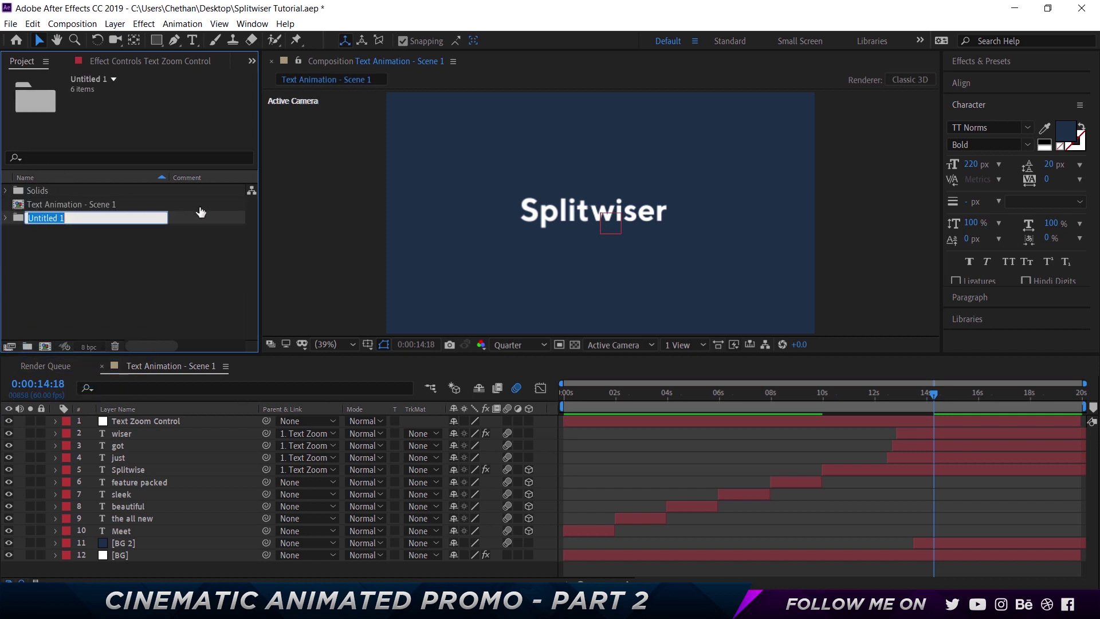
type("Scne")
key("BackSpace")
key("BackSpace")
key("BackSpace")
type("cene 2")
key("ctrl+a")
type("Spash Scren - Scene 2")
key("Return")
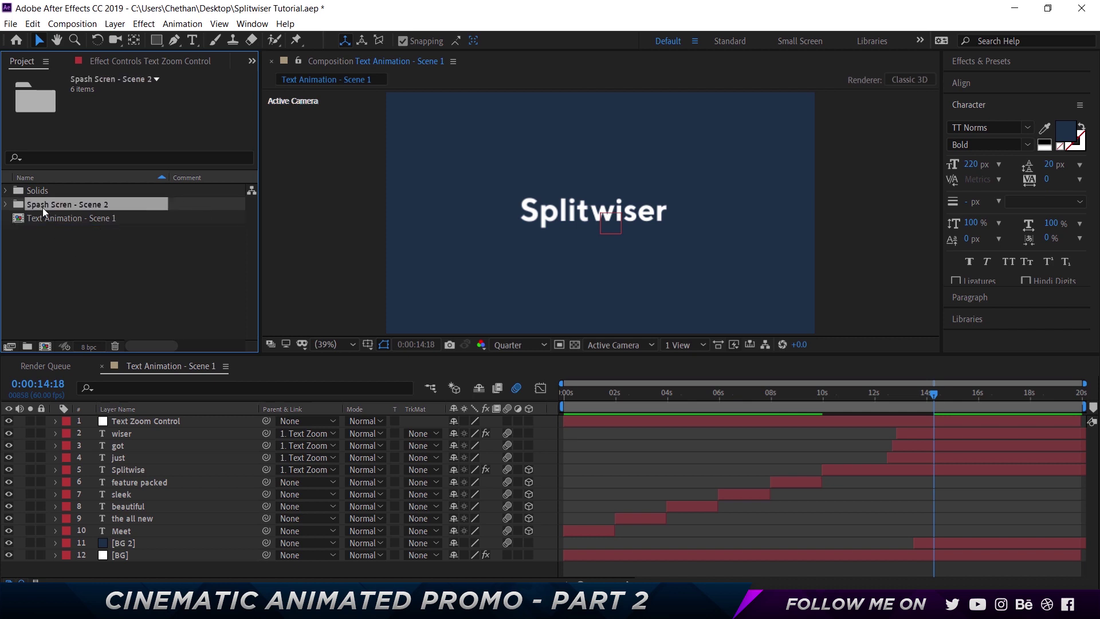
Step: Correct the spelling of the image folder's name to "Splash Scren - Scene 2"
key("Return")
key("Home")
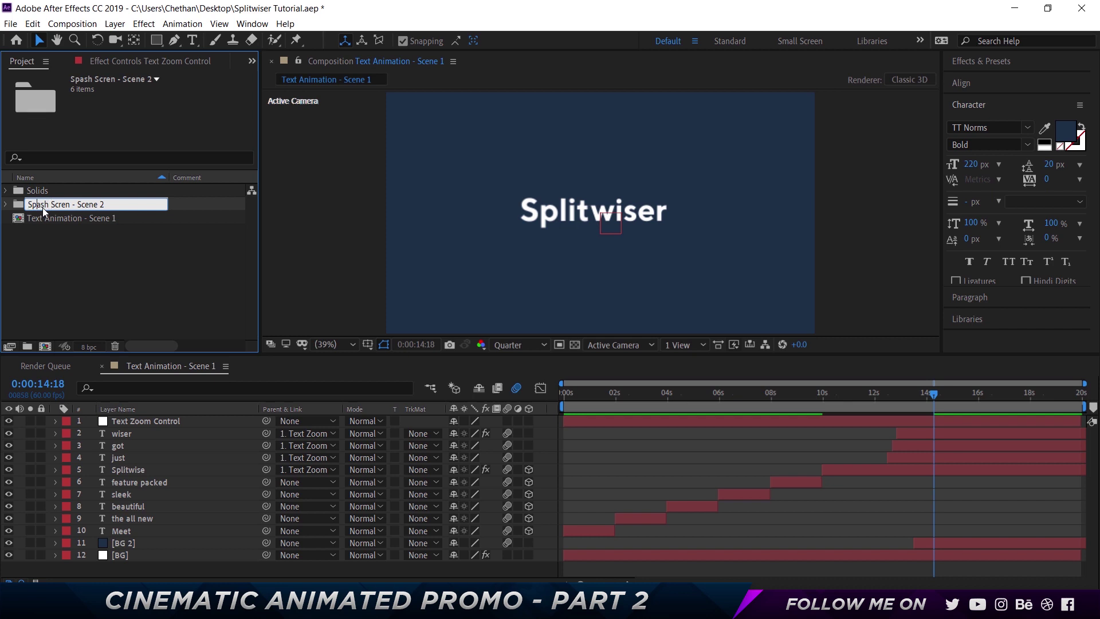
type("l")
key("Return")
left_click(112, 249)
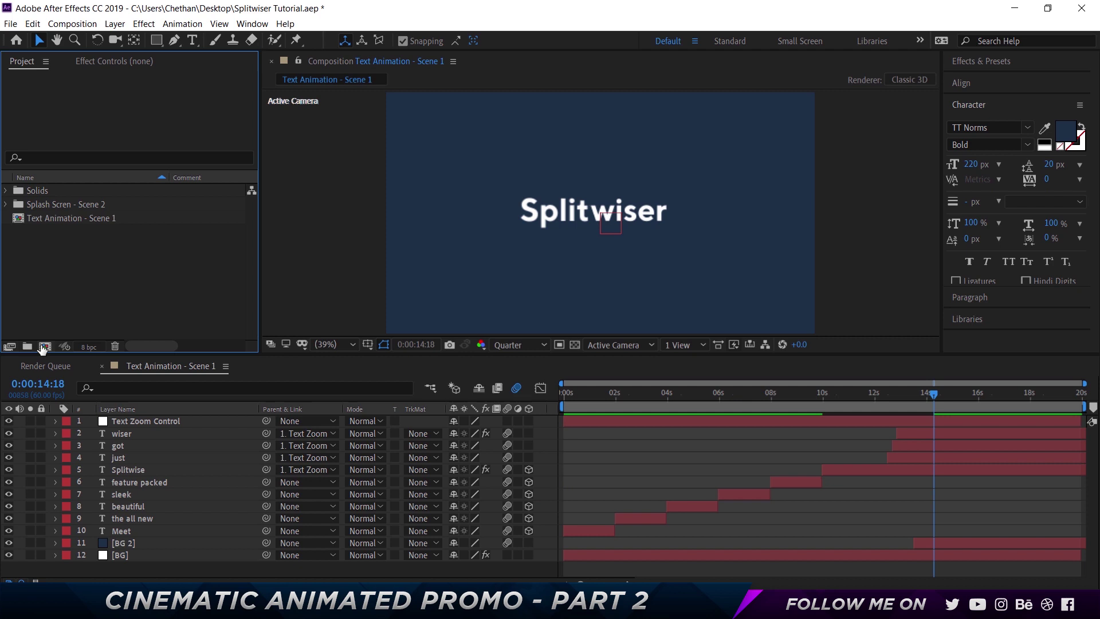
Step: Create a new composition from Splash scren reference.png in the Splash Scren - Scene 2 folder
left_click(6, 204)
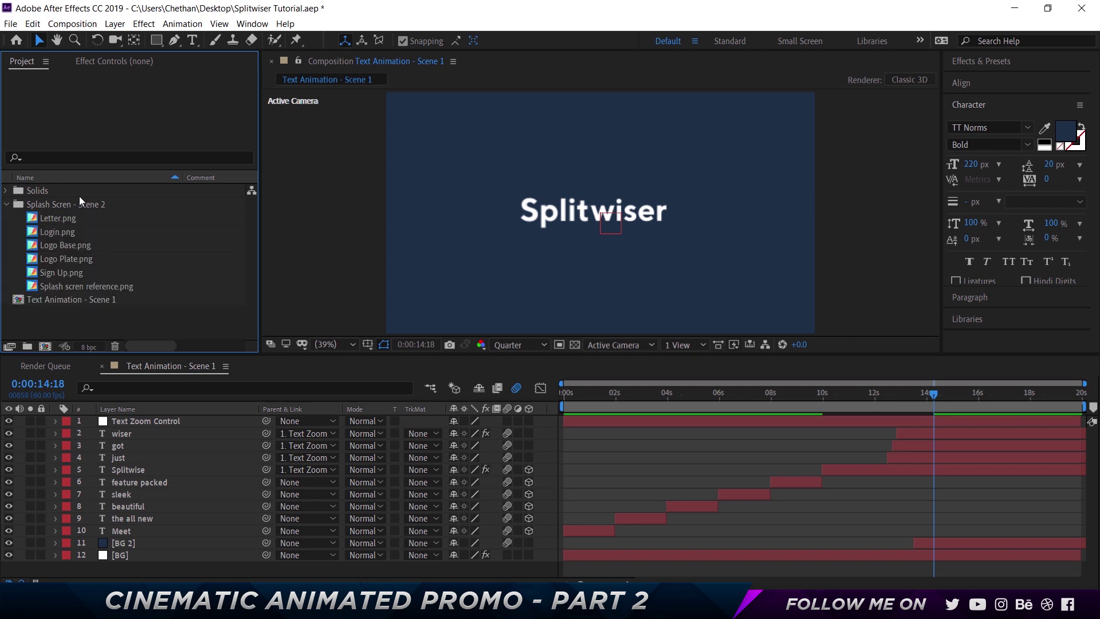
left_click(71, 285)
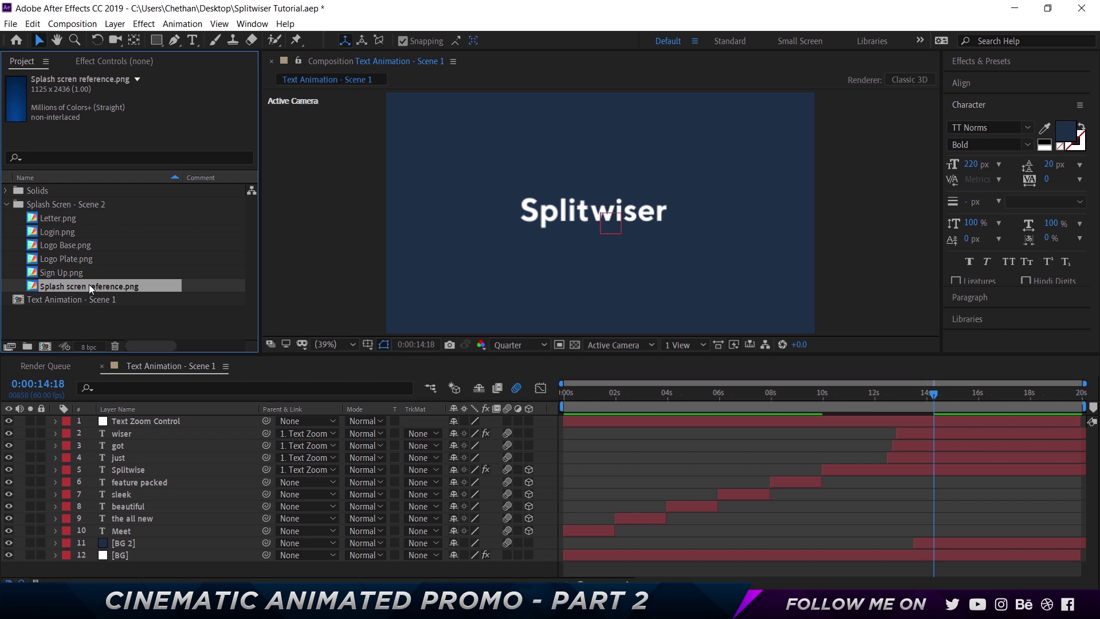
left_click_drag(88, 285, 45, 346)
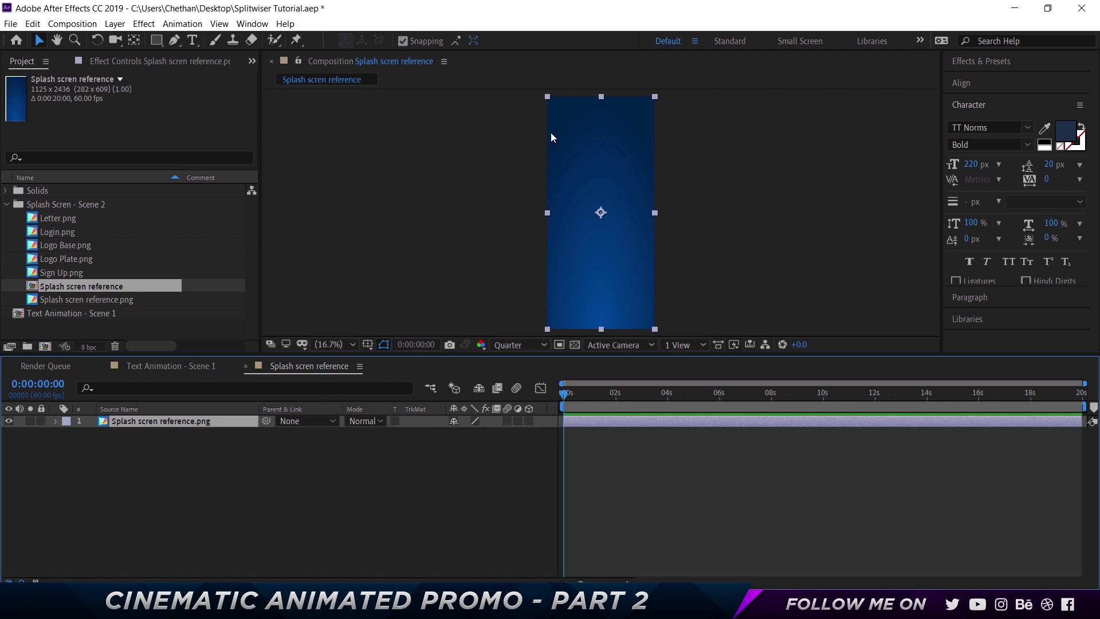
left_click(242, 519)
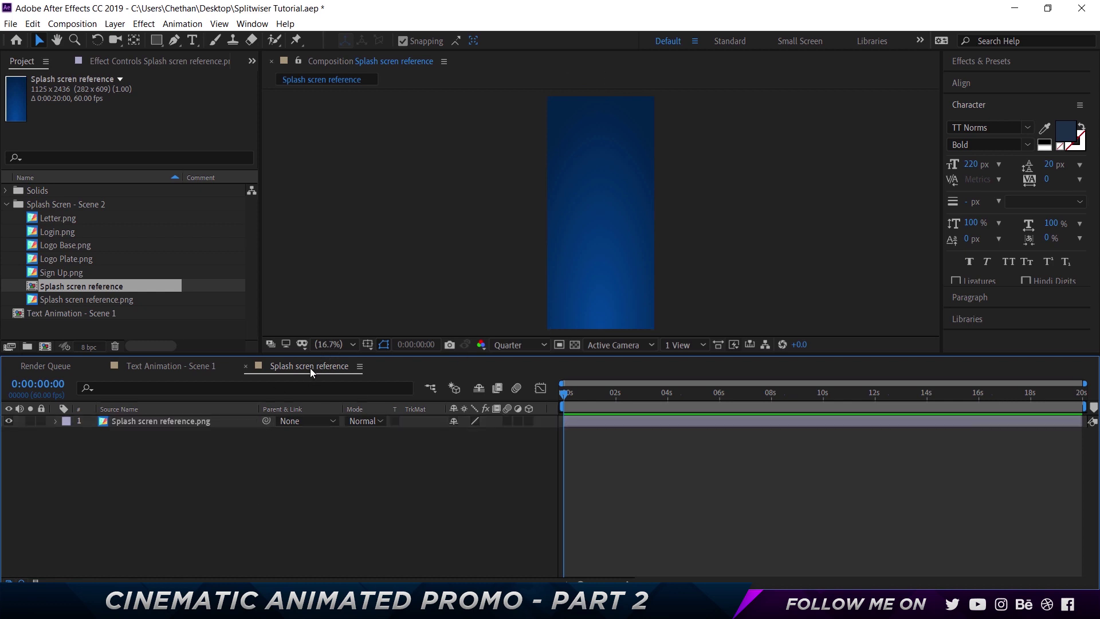
Step: Move the Splash scren reference composition out of its folder to the project's root level
left_click(8, 204)
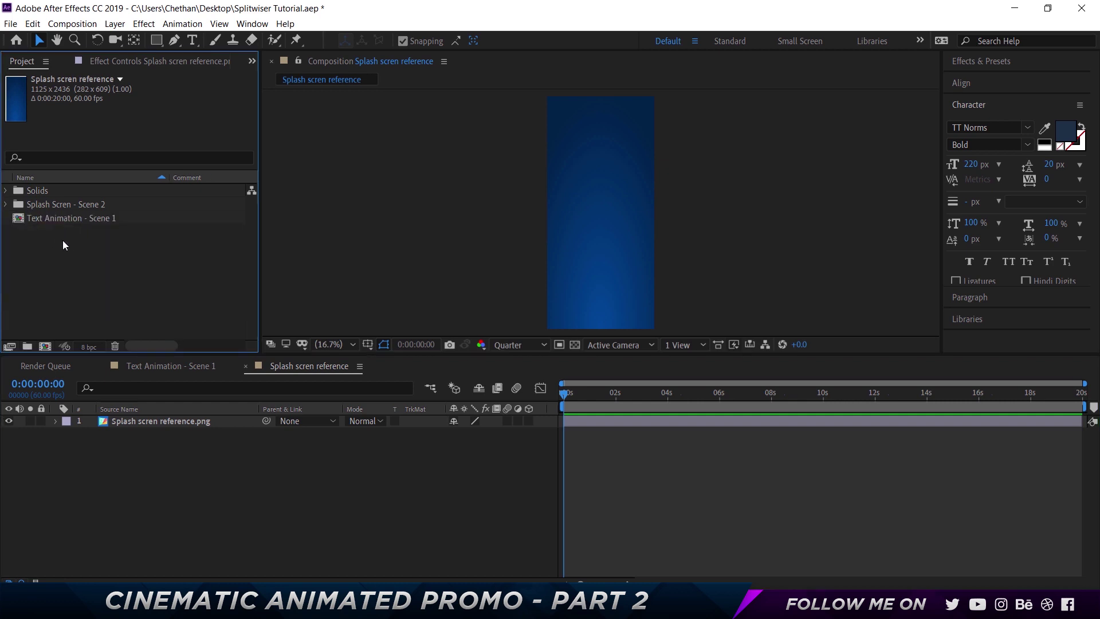
left_click(6, 205)
left_click(66, 286)
left_click_drag(81, 283, 70, 328)
Step: Rename the Splash scren reference composition as "Splash Screen - Scene 2"
key("Return")
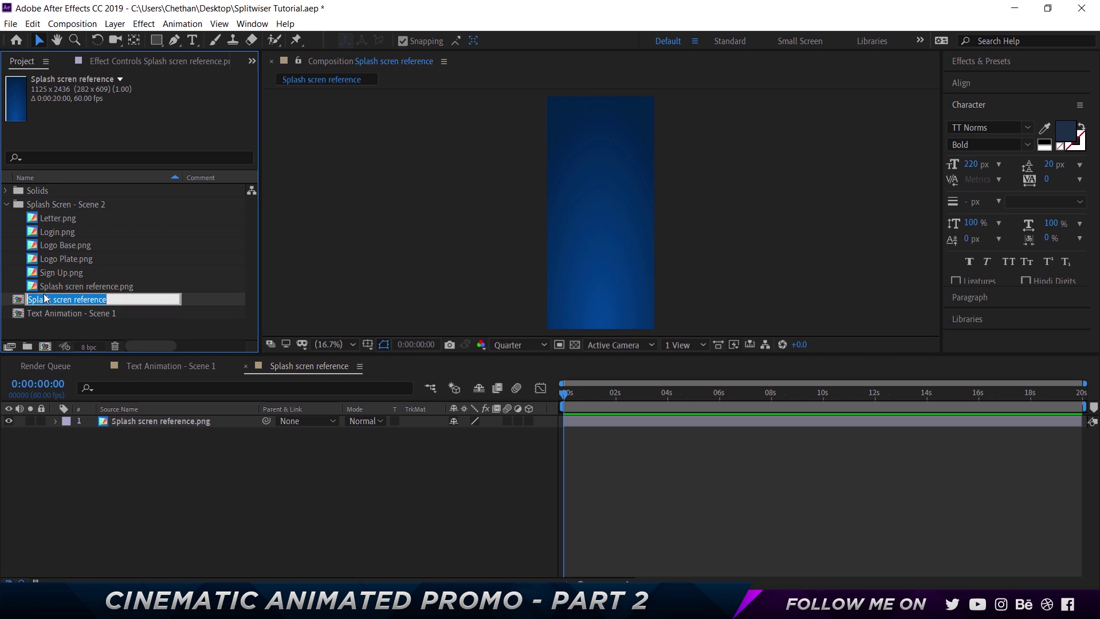
type("Splsh S")
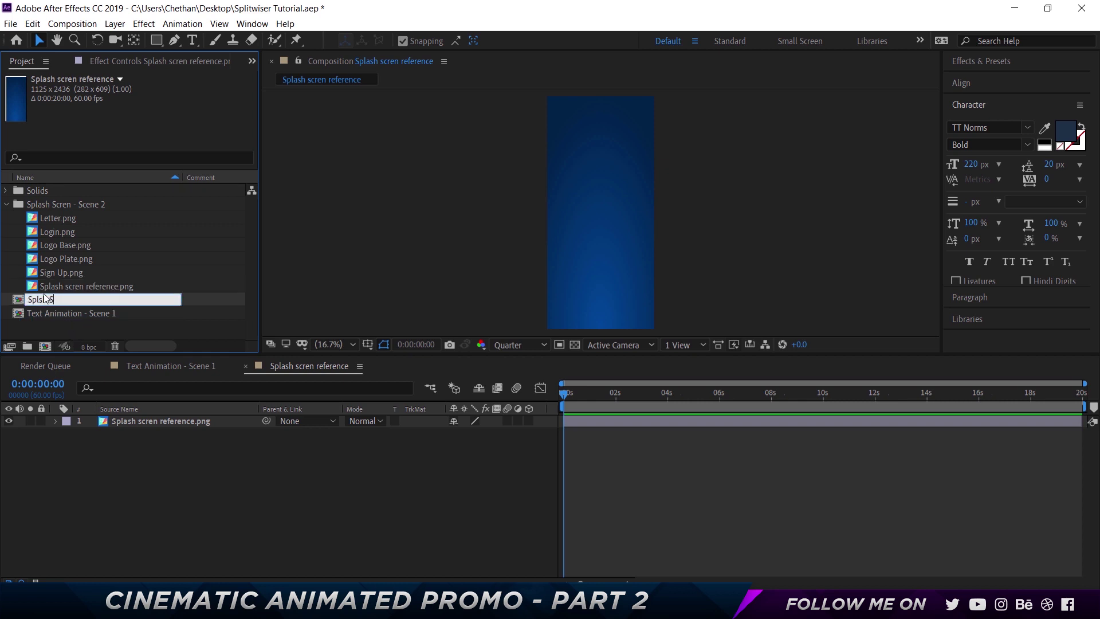
key("BackSpace")
key("BackSpace")
key("BackSpace")
key("BackSpace")
type("ash Screen - Scene 2")
key("Return")
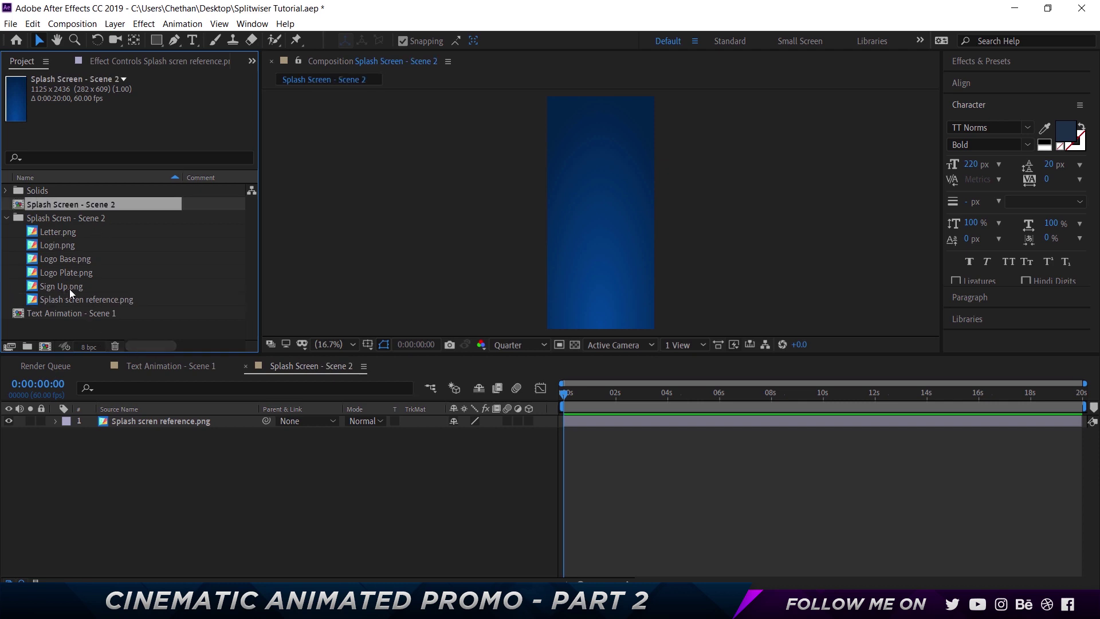
Step: Add the Sign Up, Logo Plate, Logo Base, Login and Letter images as layers above the splash reference image
left_click_drag(70, 289, 86, 435)
left_click_drag(67, 273, 84, 466)
left_click_drag(63, 259, 84, 300)
left_click_drag(55, 232, 154, 514)
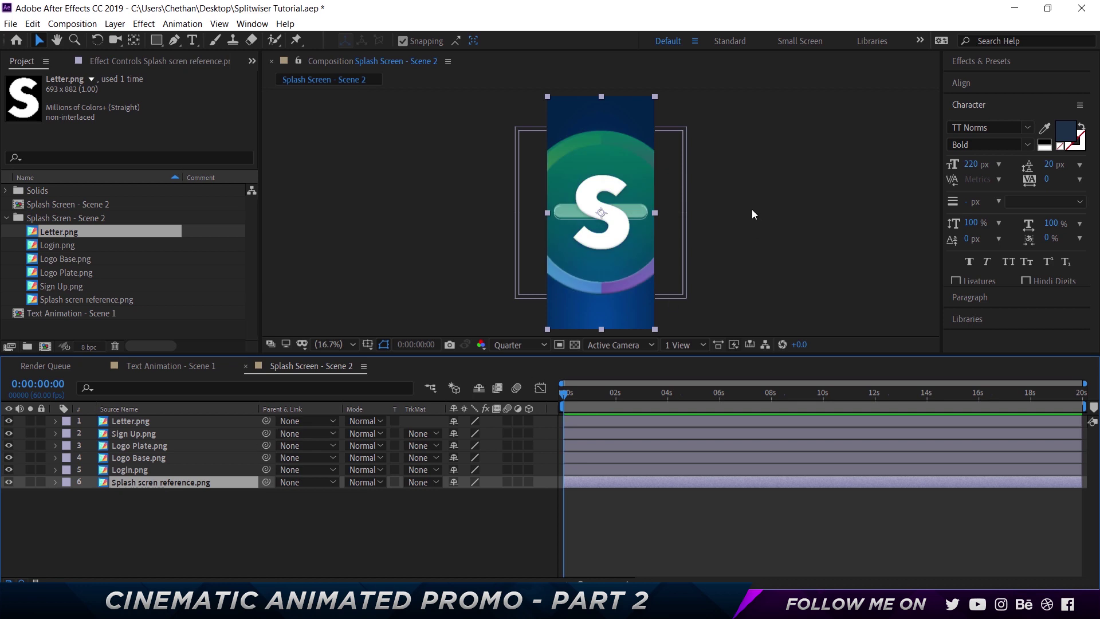
scroll(631, 216, "up", 1)
scroll(630, 218, "down", 1)
Step: Reorder the layers so Letter, Logo Plate and Logo Base sit together above the Sign Up layer
left_click(150, 447)
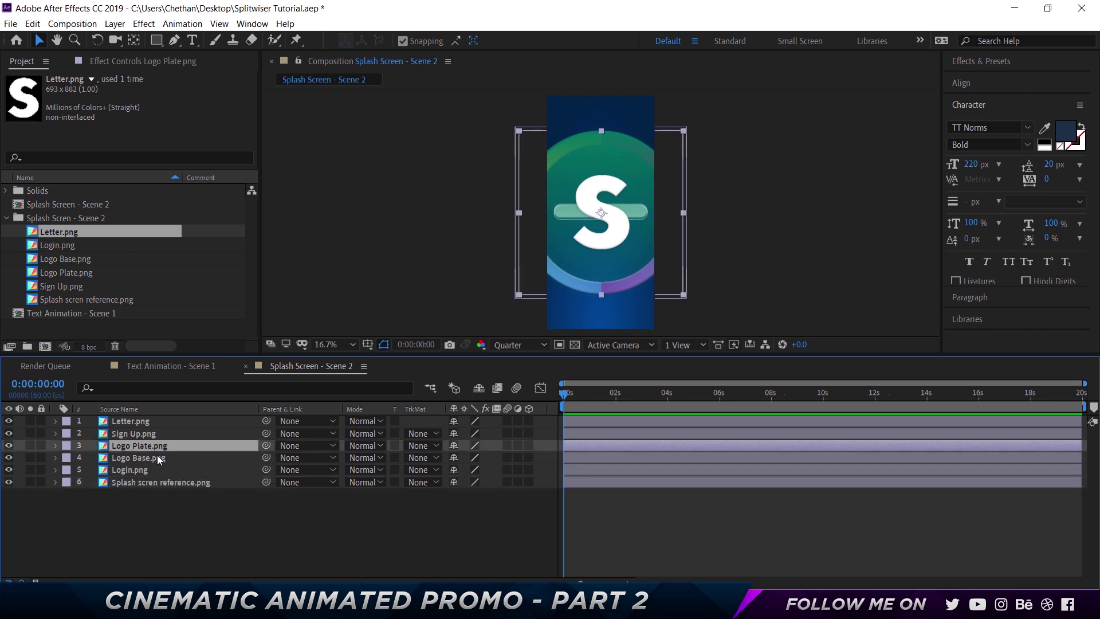
left_click(158, 458, "shift")
left_click(146, 422, "ctrl")
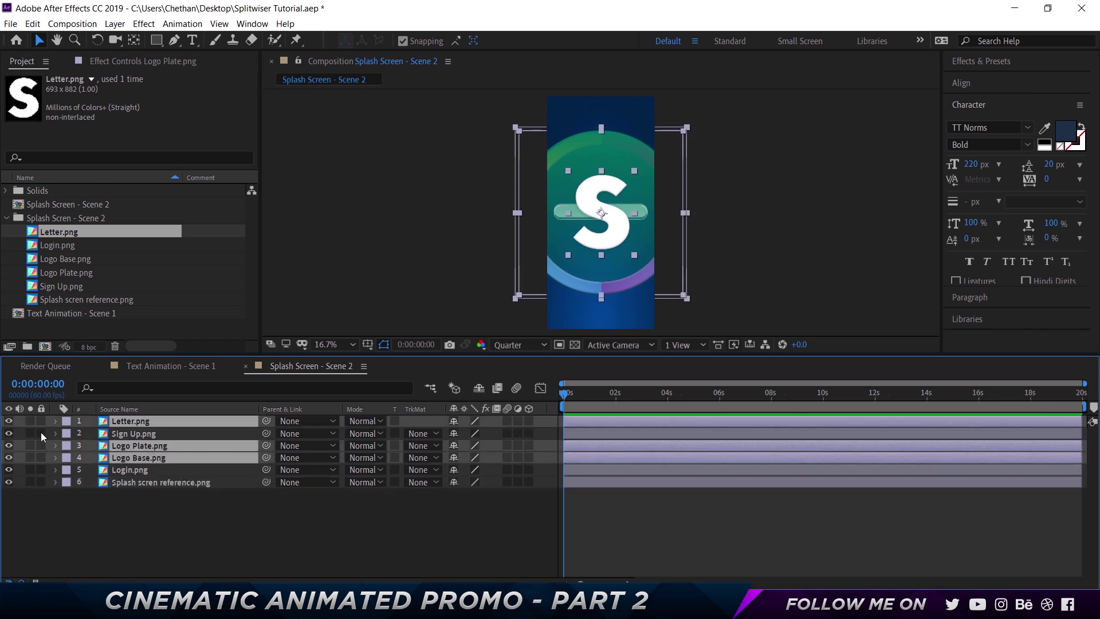
left_click(30, 421)
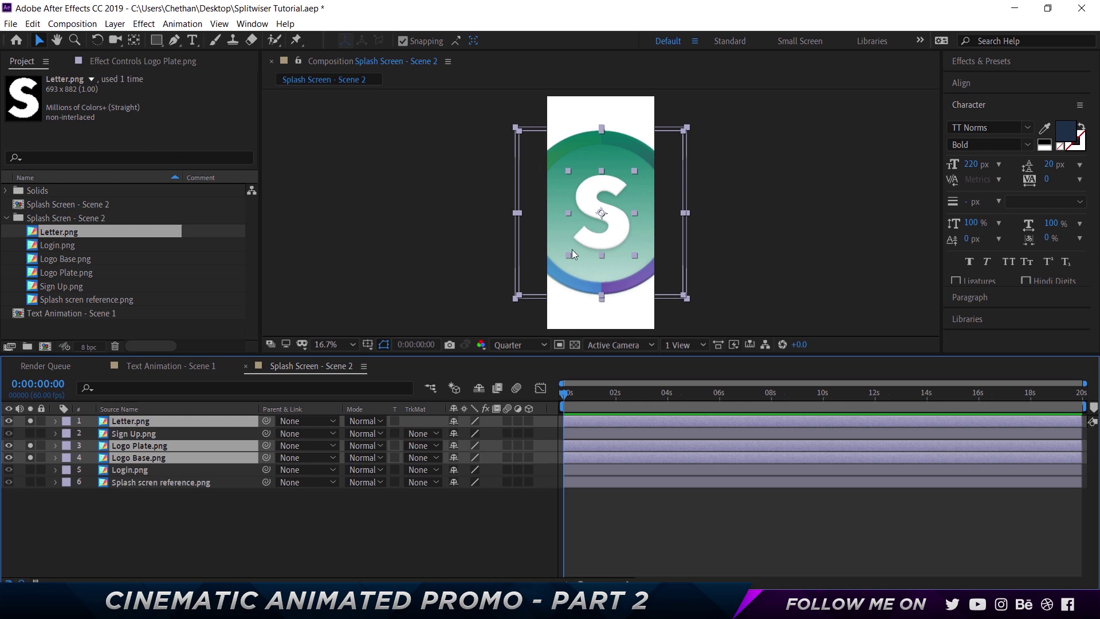
left_click(33, 445)
left_click_drag(145, 439, 144, 428)
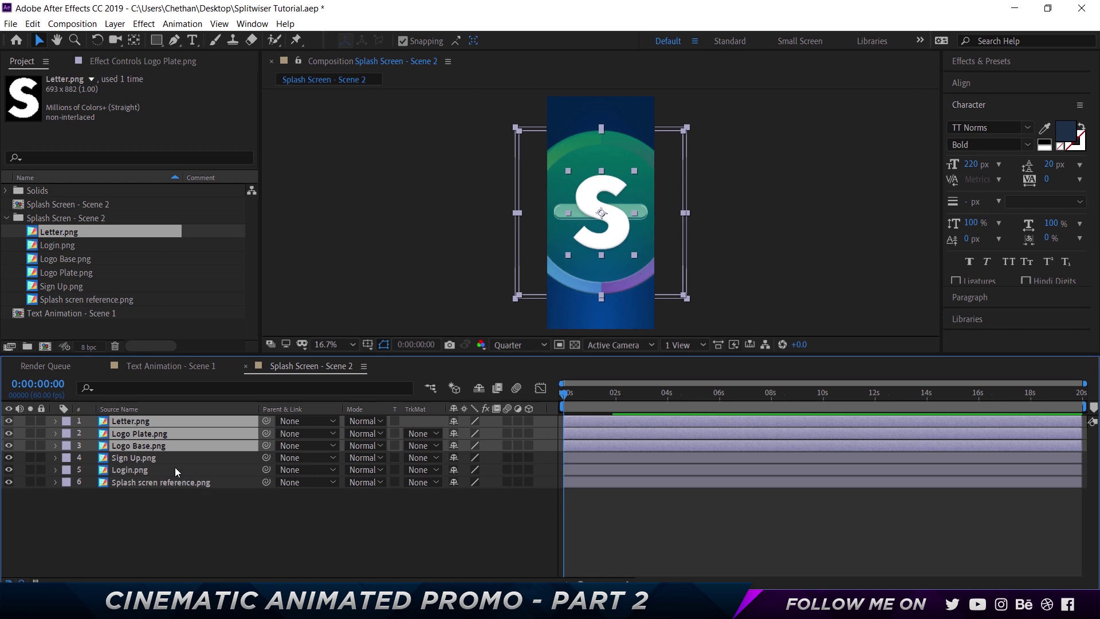
Step: Pre-compose the Letter, Logo Plate and Logo Base layers into a new composition named "Logo"
right_click(137, 431)
key("Escape")
left_click(144, 24)
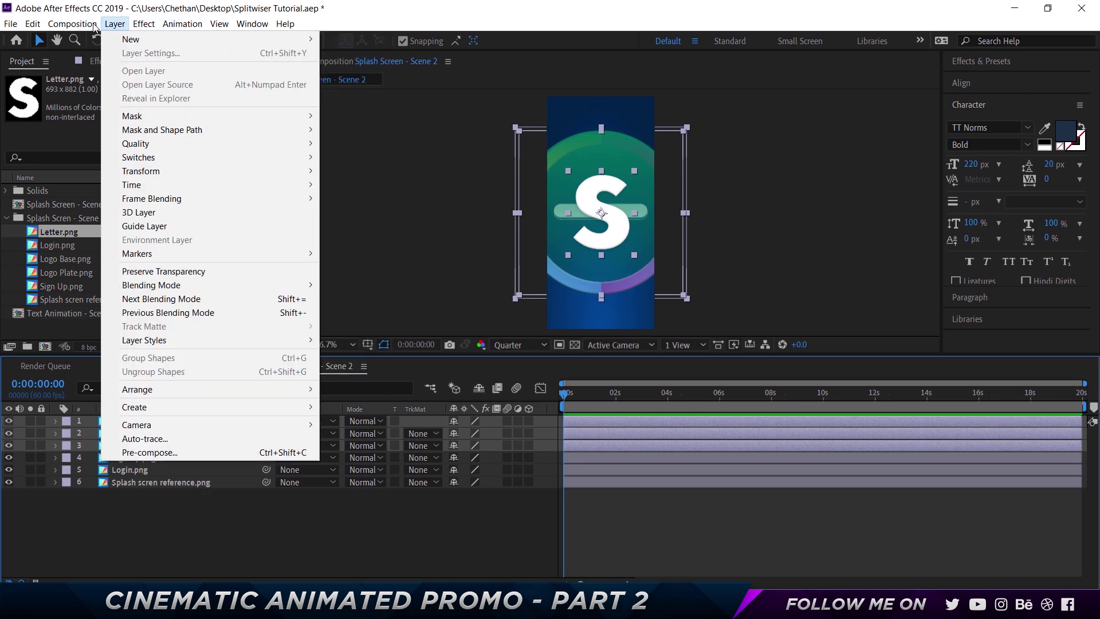
mouse_move(124, 27)
left_click(170, 457)
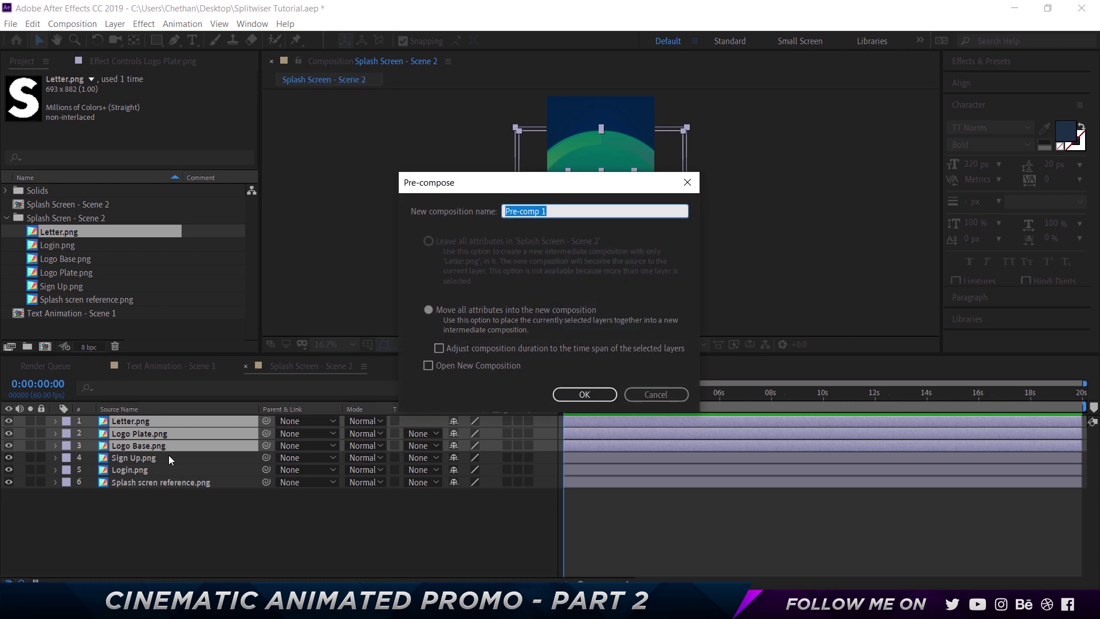
type("Logo")
key("Return")
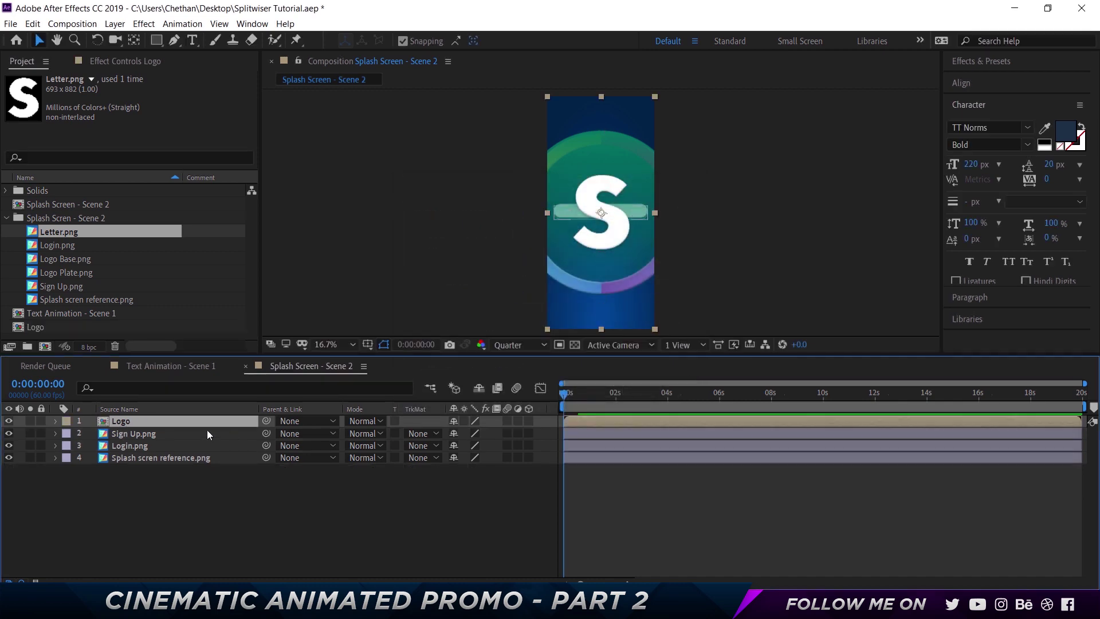
left_click(123, 434)
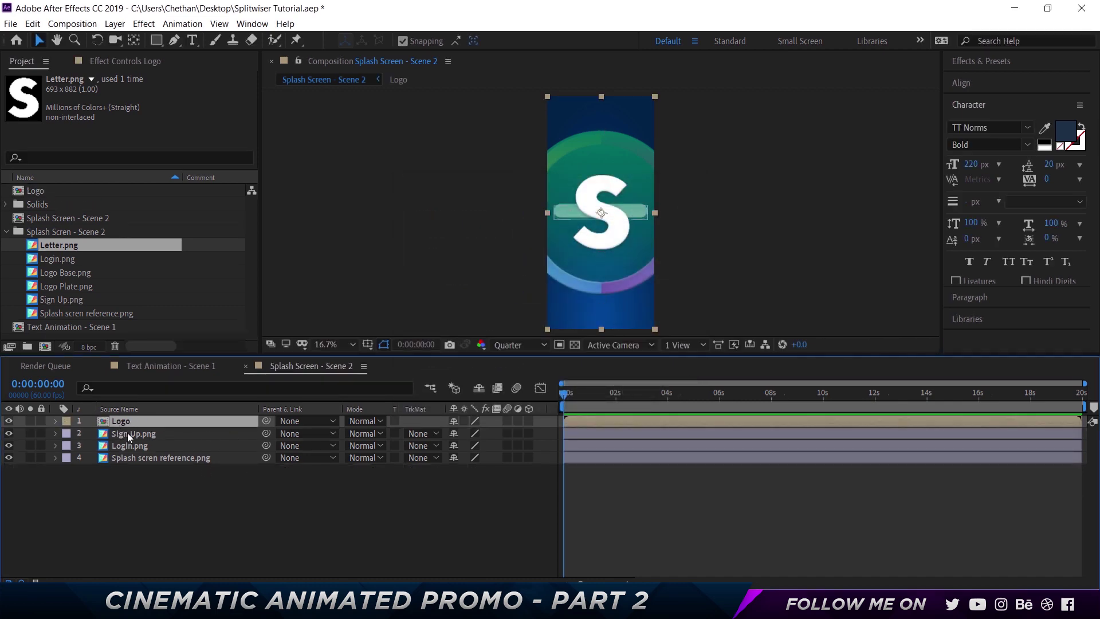
left_click(126, 446)
left_click(126, 458)
left_click(127, 435)
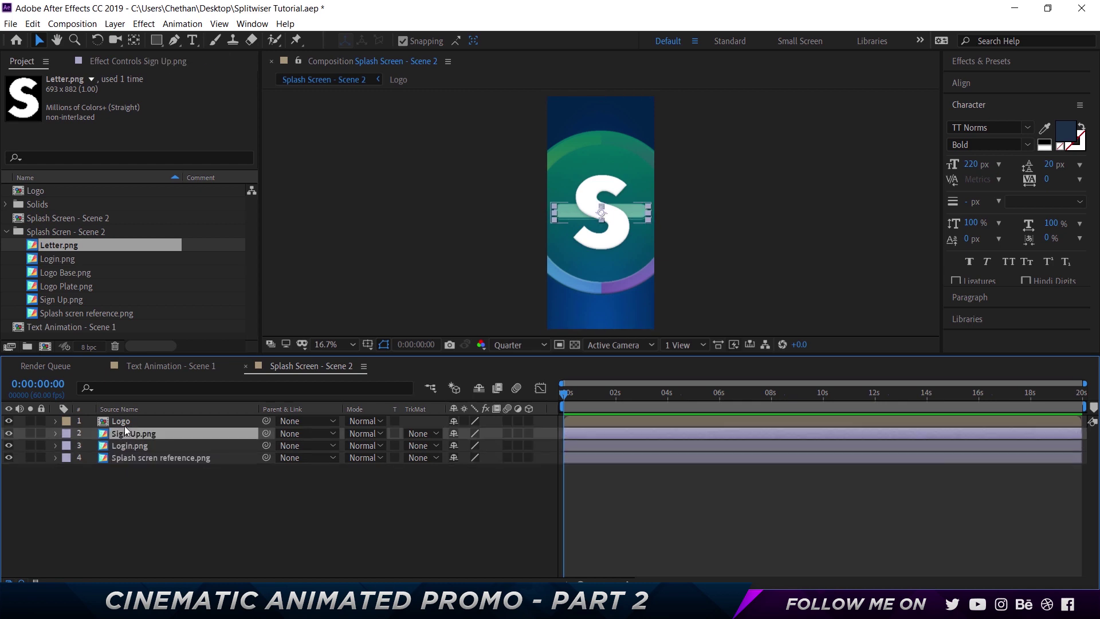
Step: Open the Logo composition and set its width to 2436 px, making it square
left_click(123, 423)
double_click(122, 423)
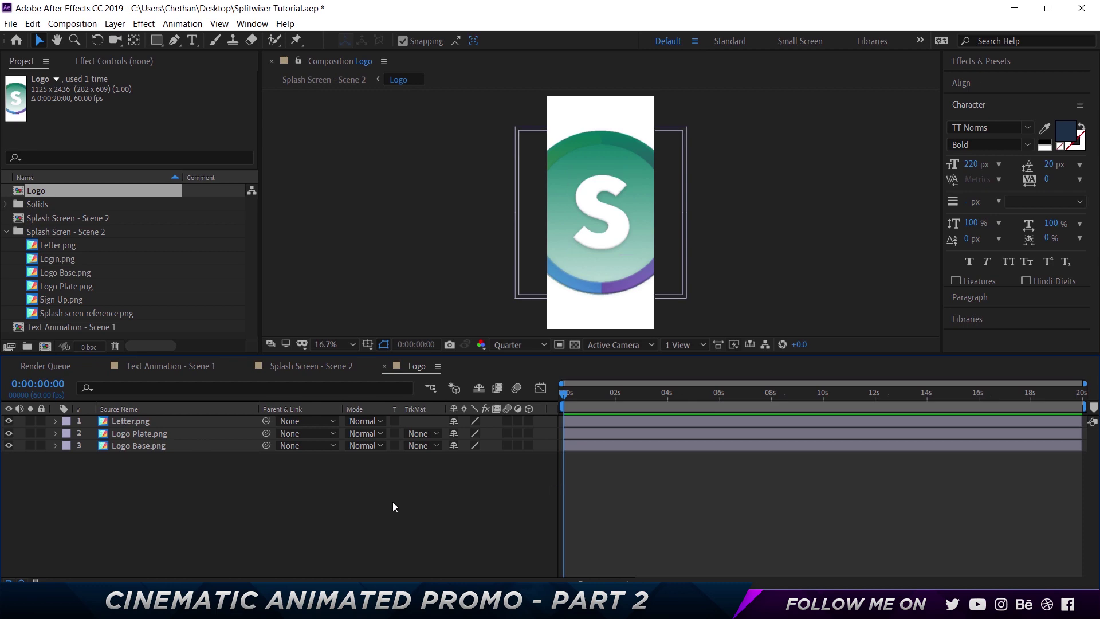
key("ctrl+k")
left_click_drag(491, 125, 848, 132)
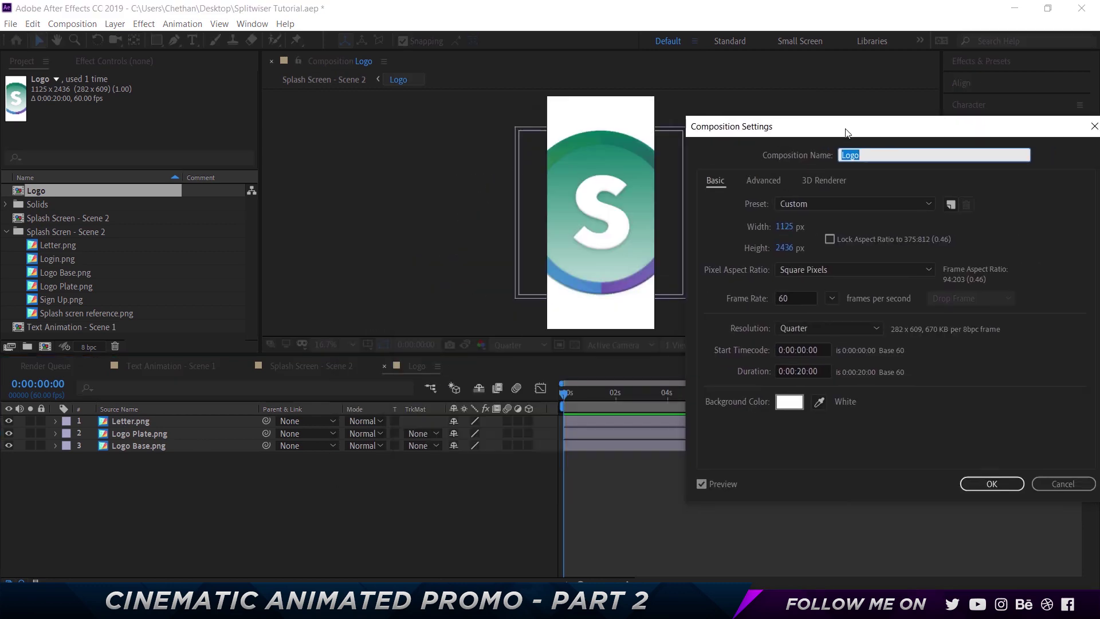
left_click(785, 227)
type("2436")
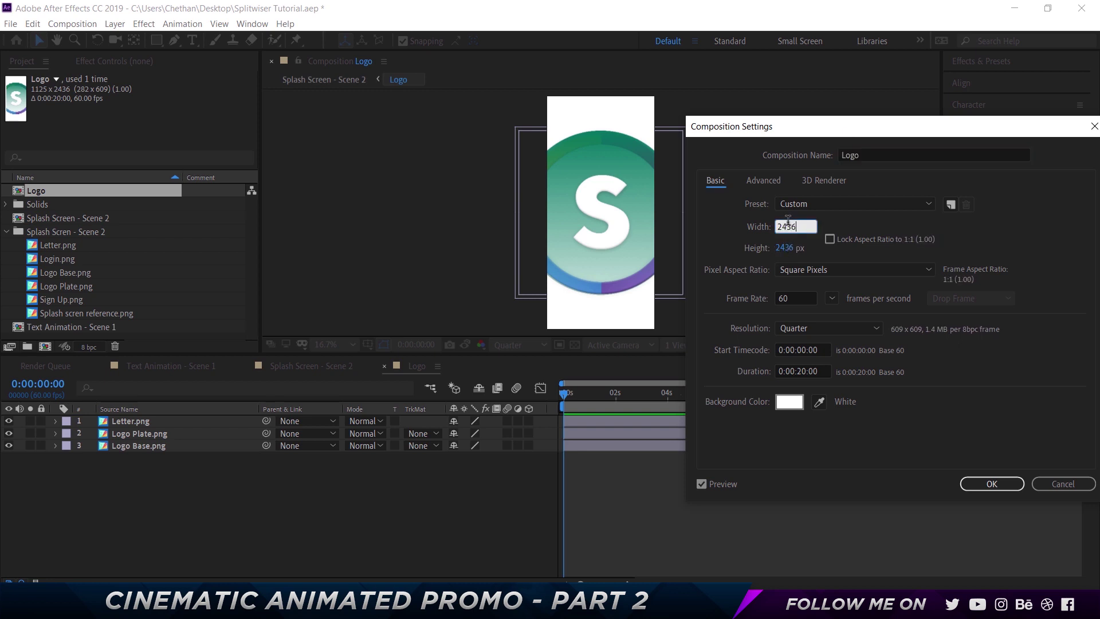
key("Return")
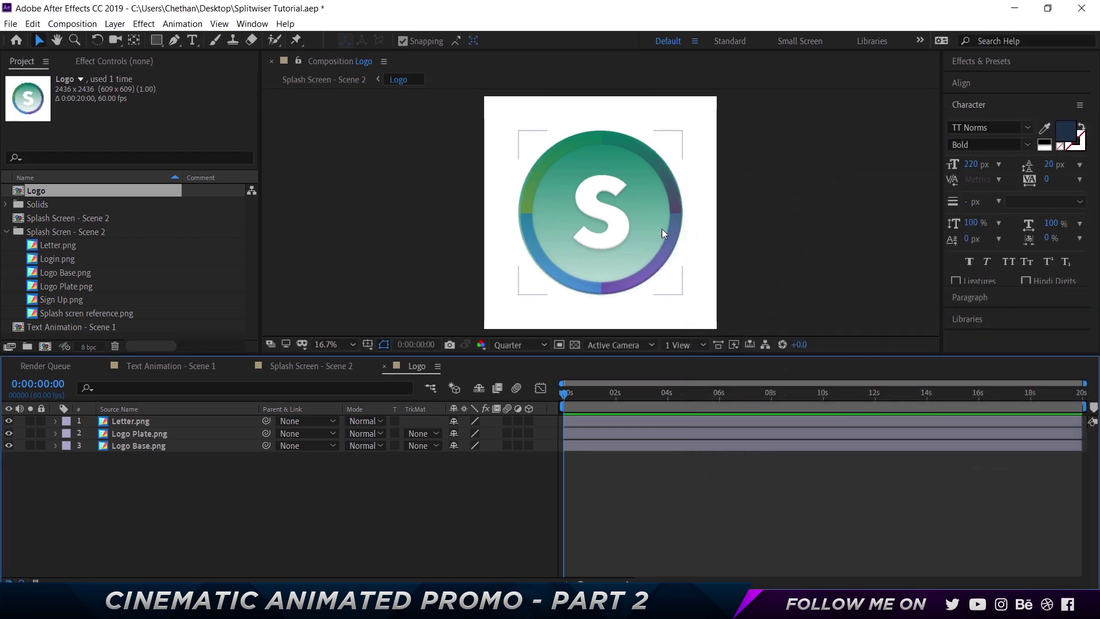
Step: Move the Logo Plate layer beneath Logo Base and rename the Logo Base layer as "Logo Stroke"
left_click_drag(138, 433, 139, 489)
left_click(139, 423)
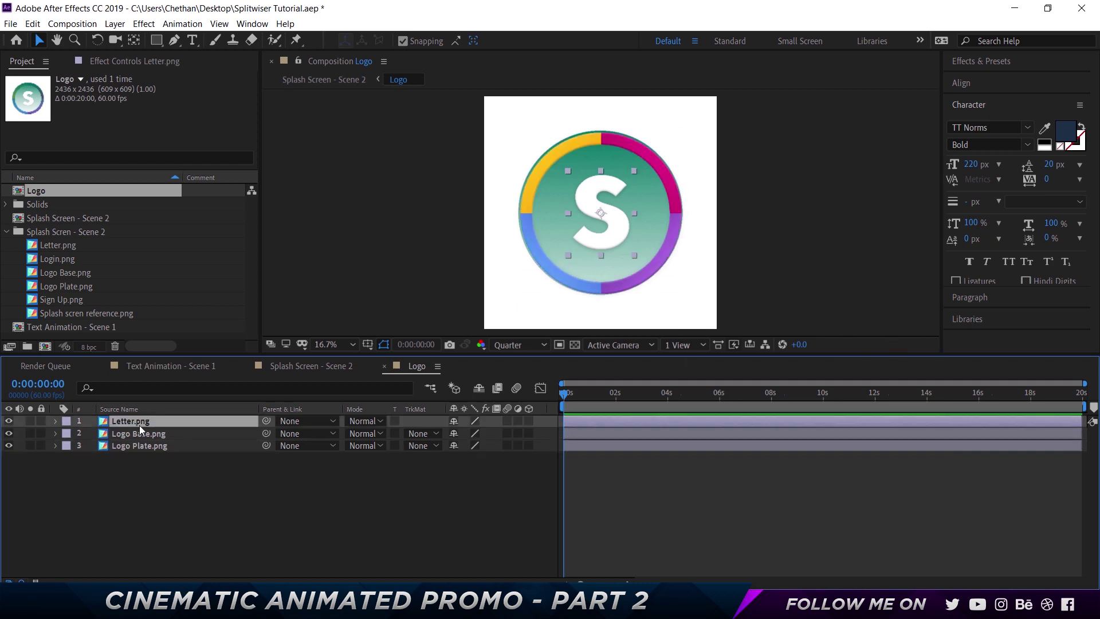
left_click(143, 435)
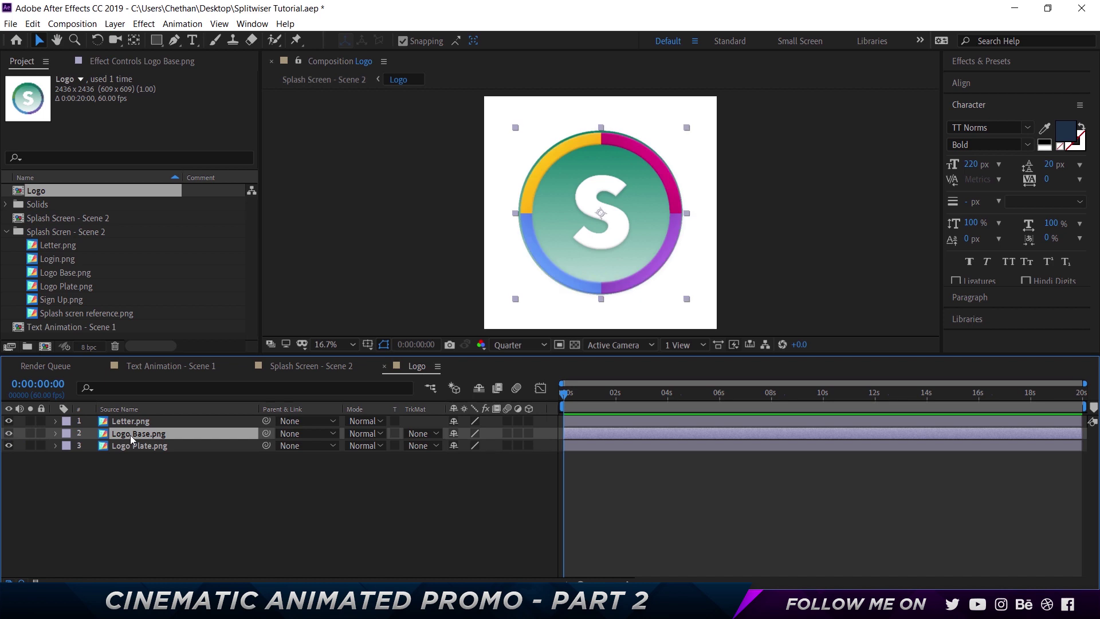
key("Return")
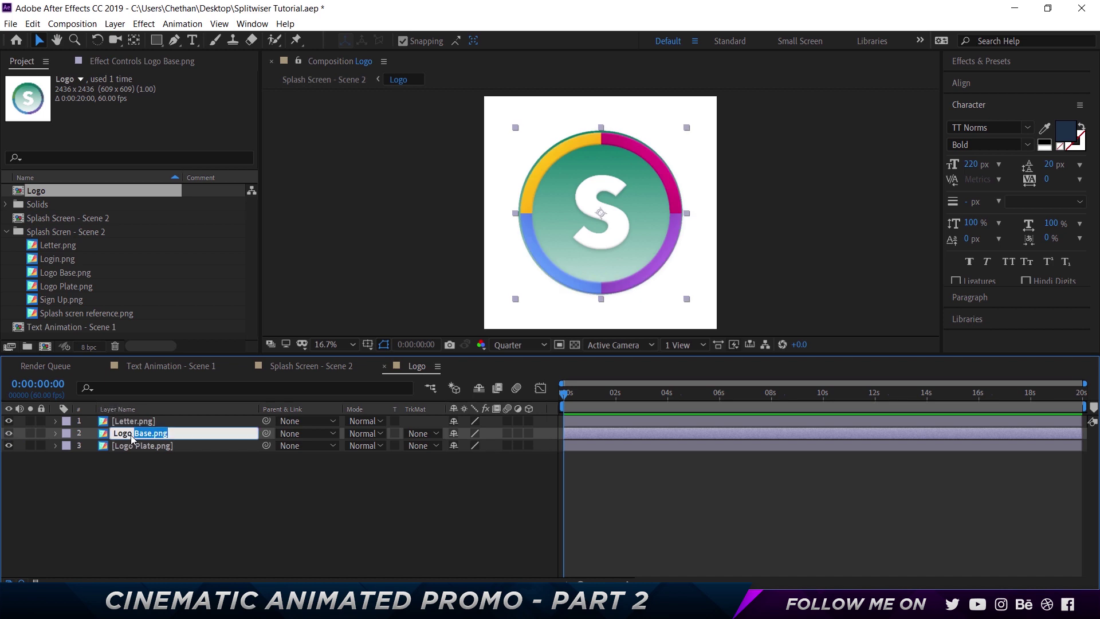
type("Stroke")
key("Return")
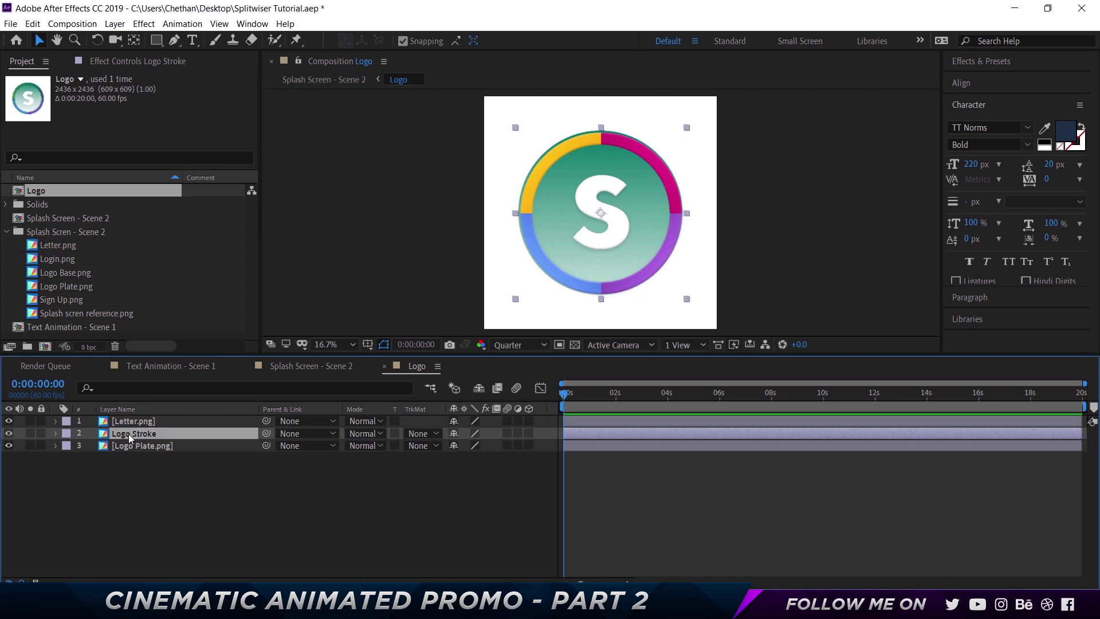
Step: Try enlarging the Logo Stroke layer, starting at 120% scale and reducing it gradually to 110%
left_click(145, 425)
left_click(144, 434)
key("s")
type("120")
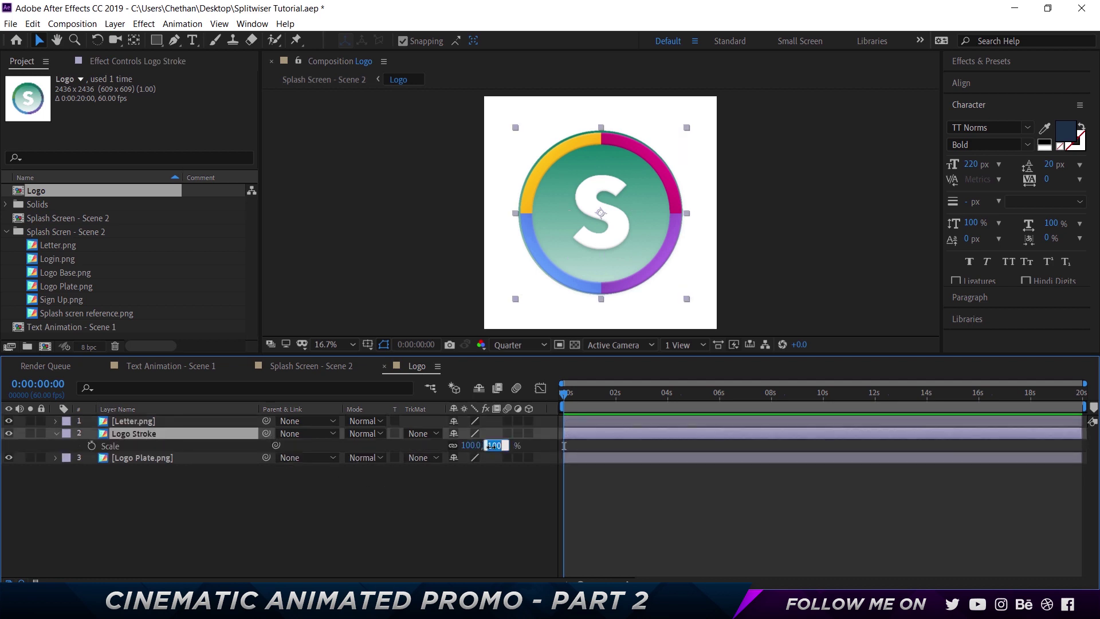
key("Return")
key("Down")
key("Down")
key("Down")
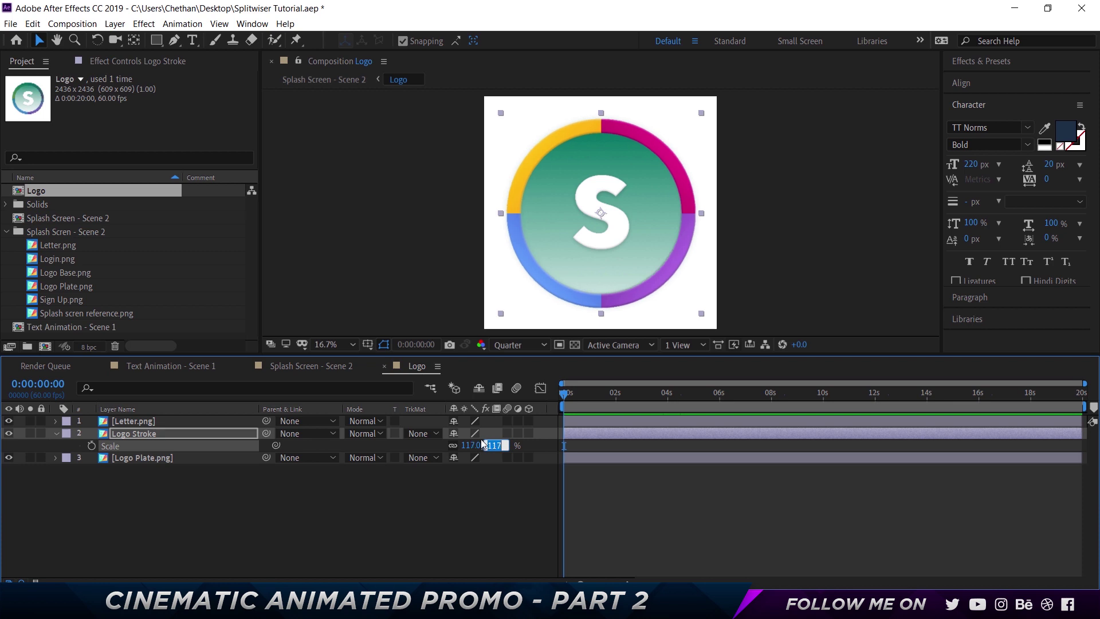
key("Up")
key("Return")
key("Down")
key("Down")
key("Down")
key("Down")
key("Down")
key("Down")
key("Down")
key("Down")
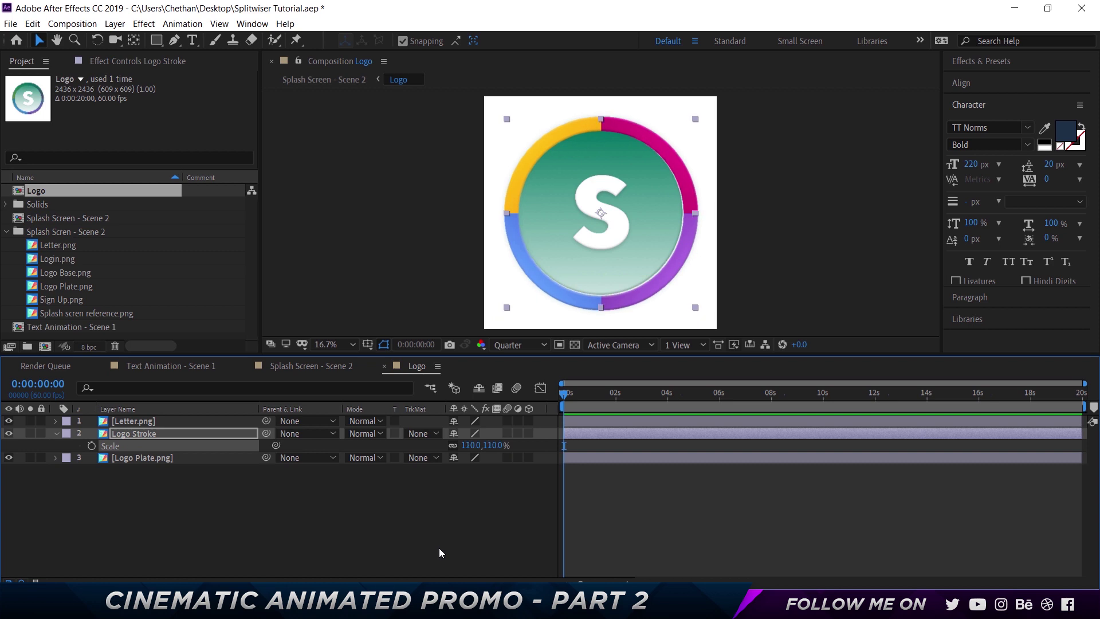
Step: Reset the Logo Stroke layer's scale to 100%
left_click(495, 445)
type("0")
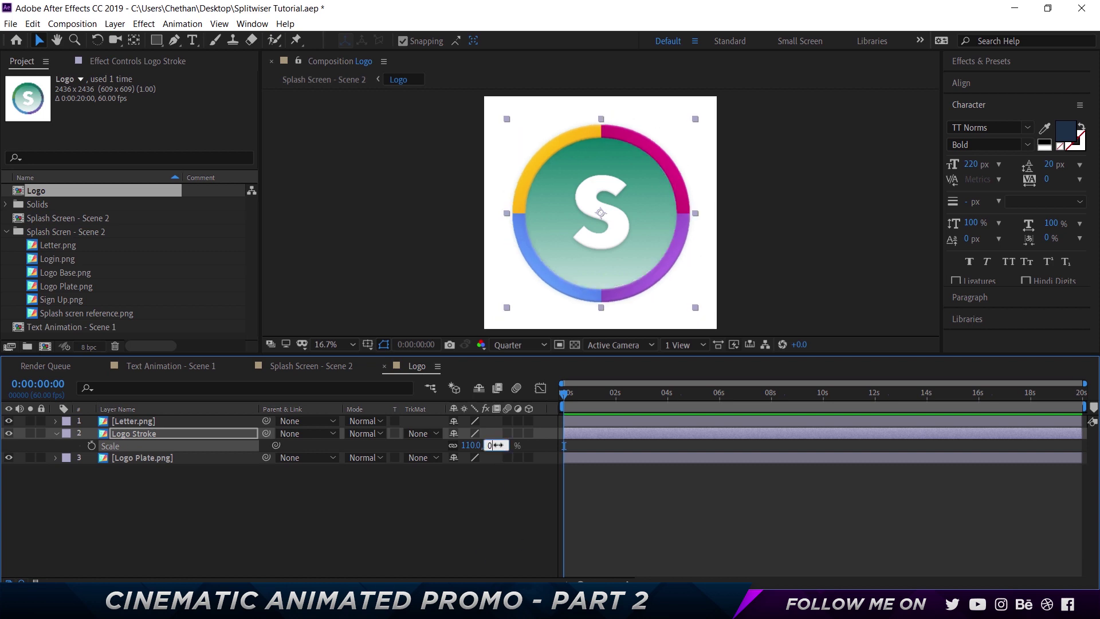
type("0.0")
key("Return")
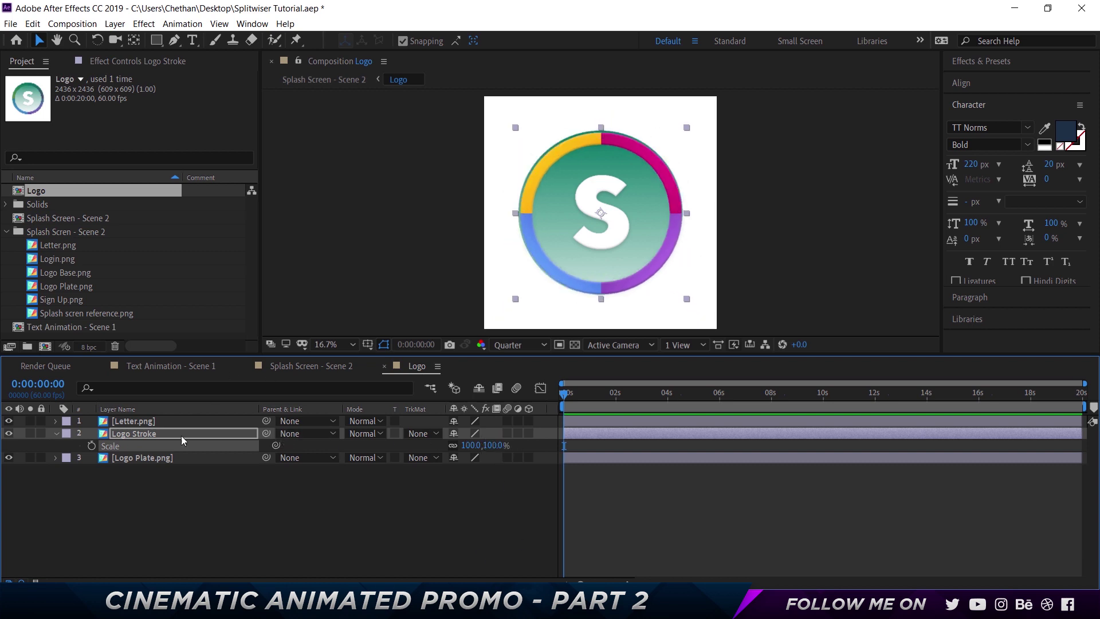
Step: Scale the Logo Plate layer to 90% so that it fits inside the coloured ring
left_click(168, 459)
key("s")
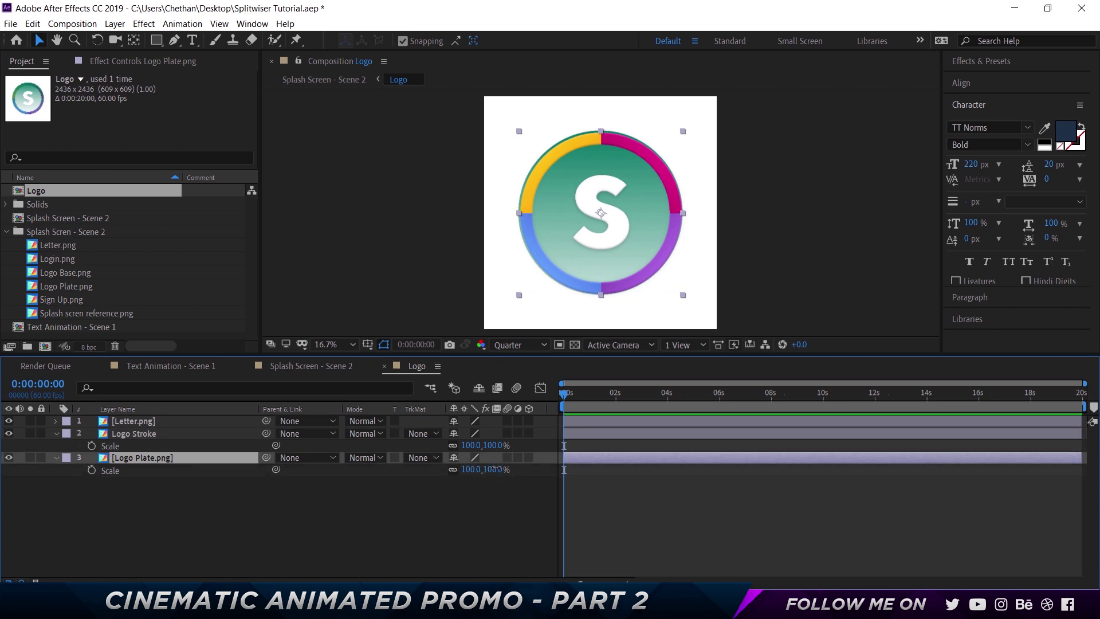
left_click(495, 469)
type("87")
key("Return")
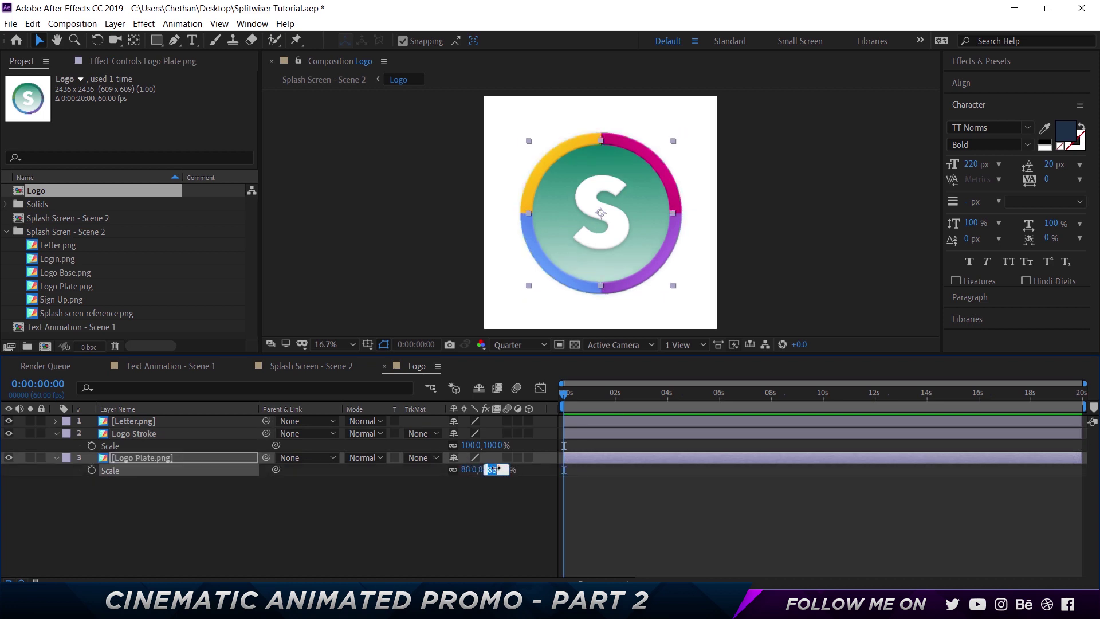
key("Up")
key("Up")
key("Up")
left_click(466, 502)
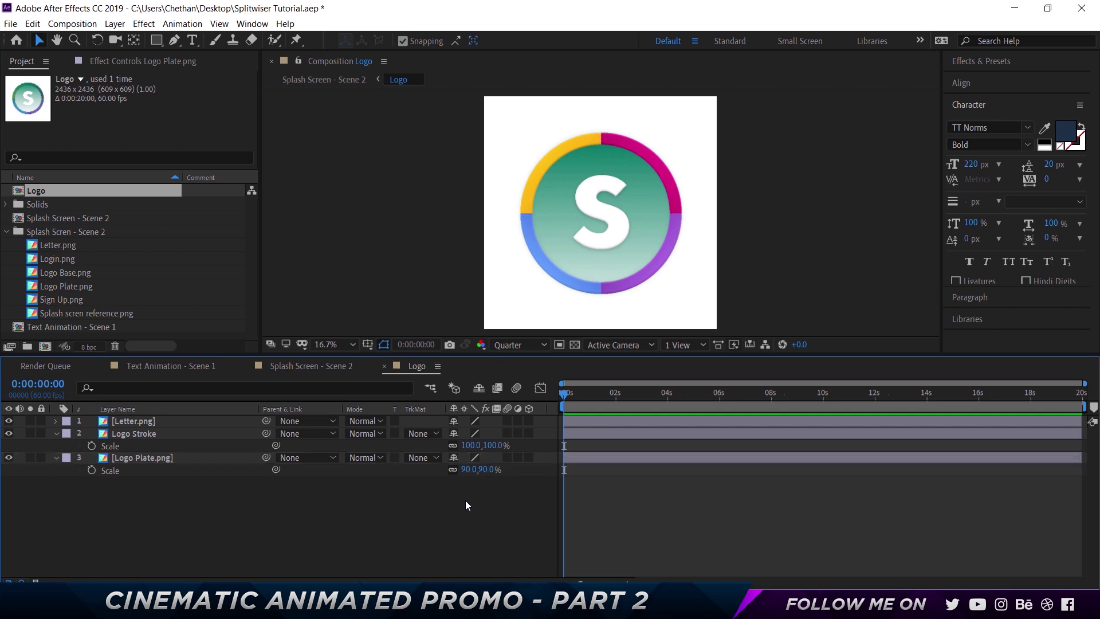
Step: Keyframe the Logo Stroke layer's rotation from 0 at the start to 3 full revolutions at 2 seconds
left_click(474, 420)
left_click(152, 436)
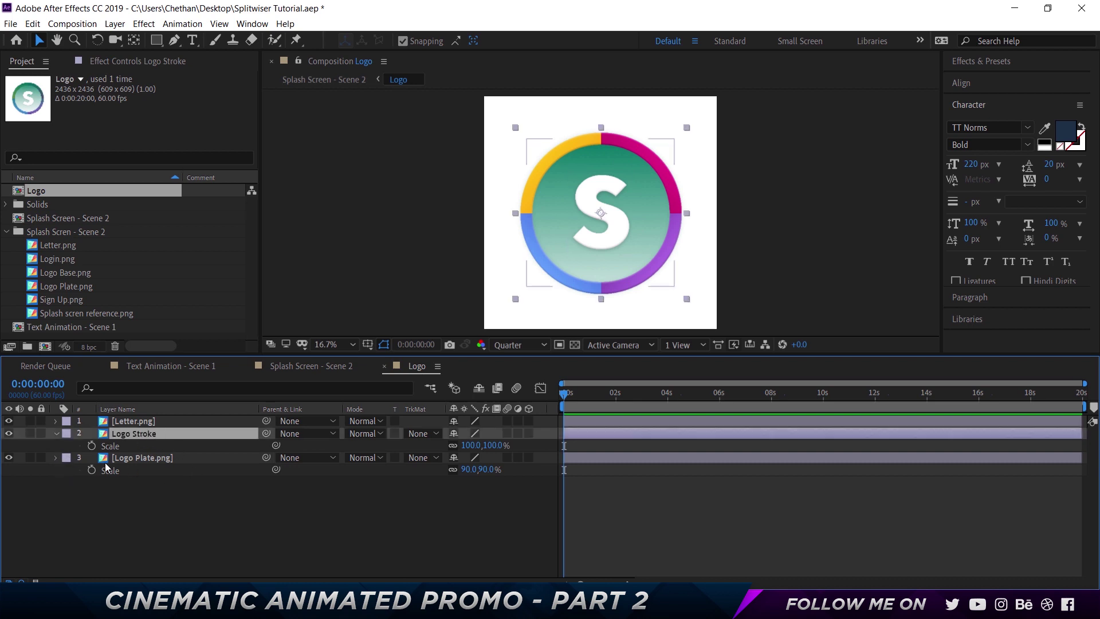
key("r")
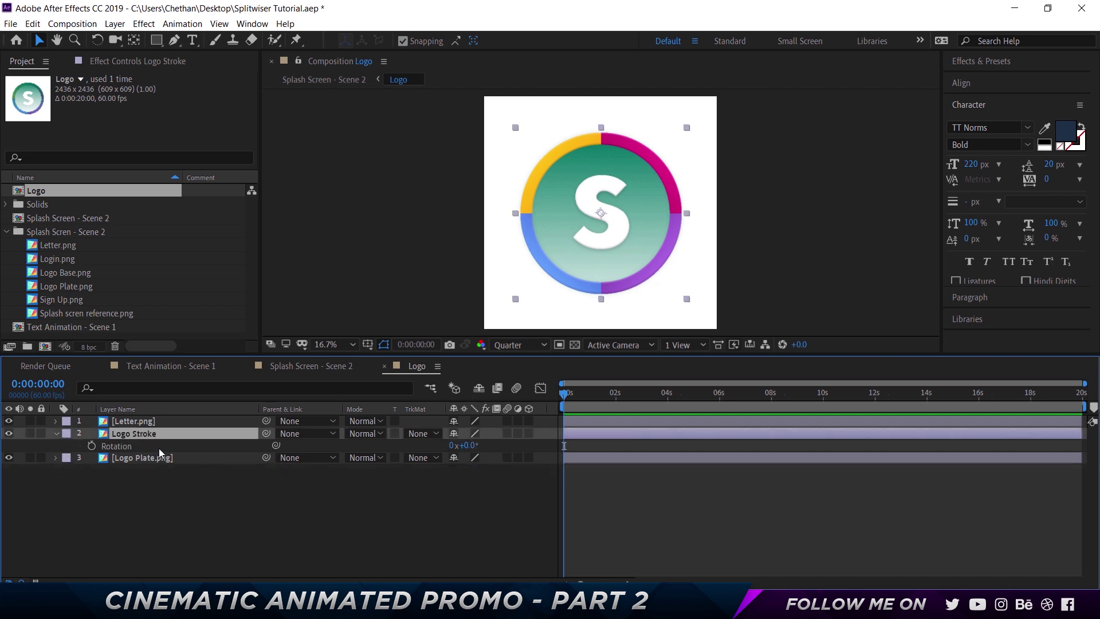
left_click(91, 446)
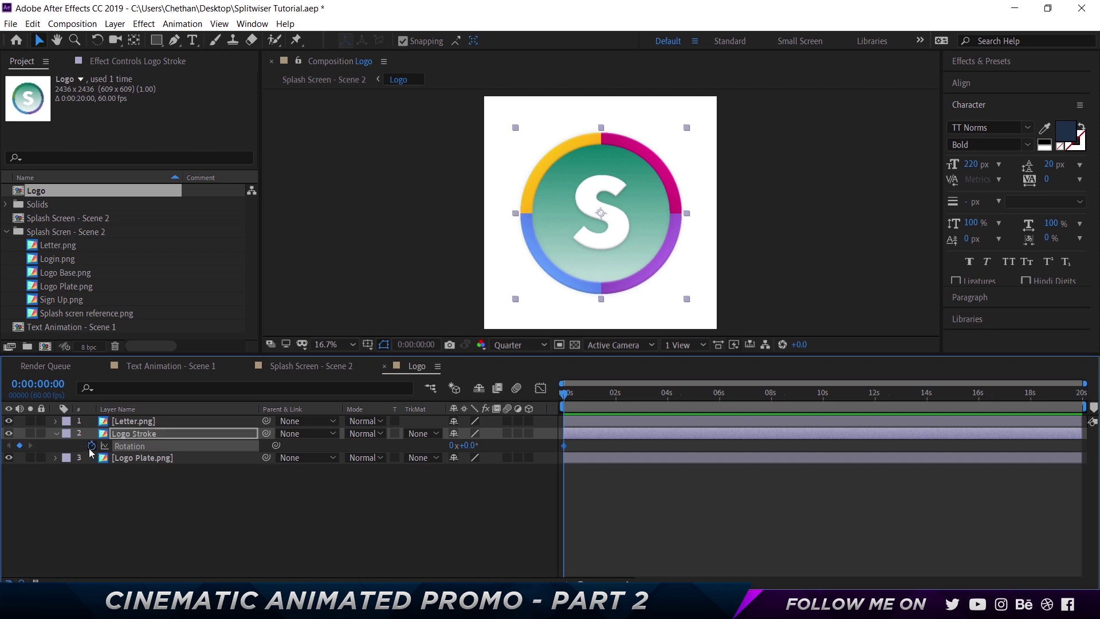
left_click(614, 394)
key("Page_Down")
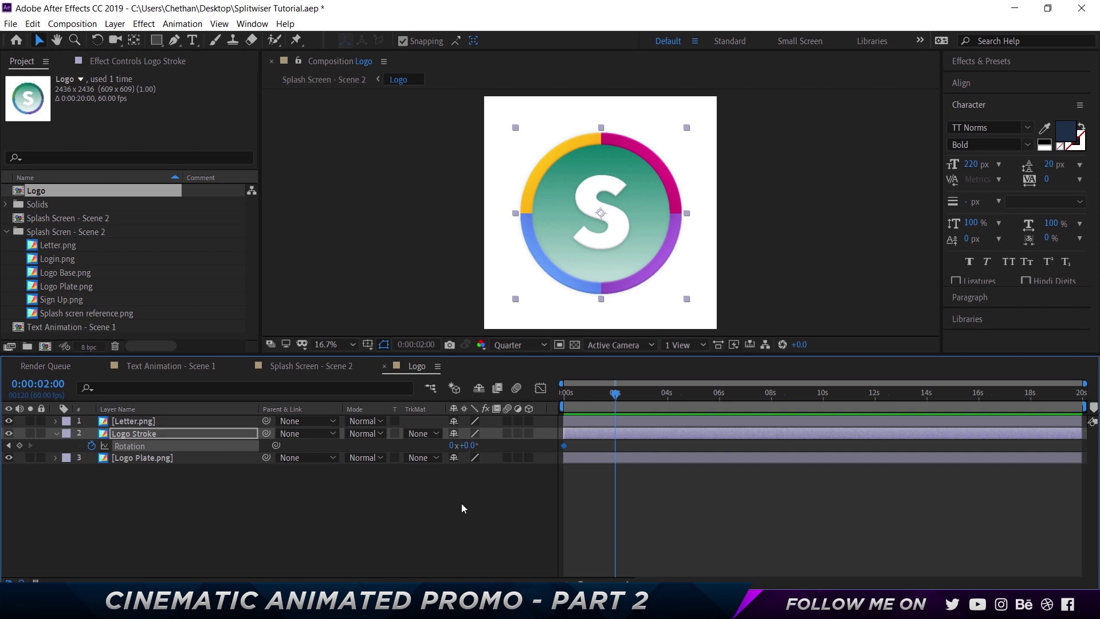
left_click(452, 445)
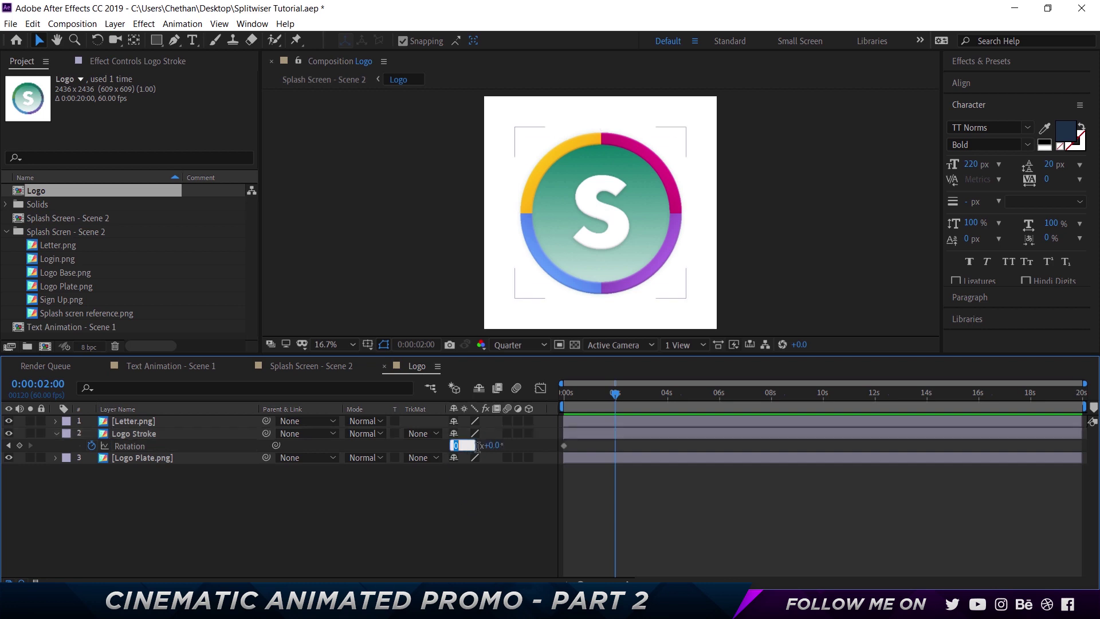
type("3")
key("Return")
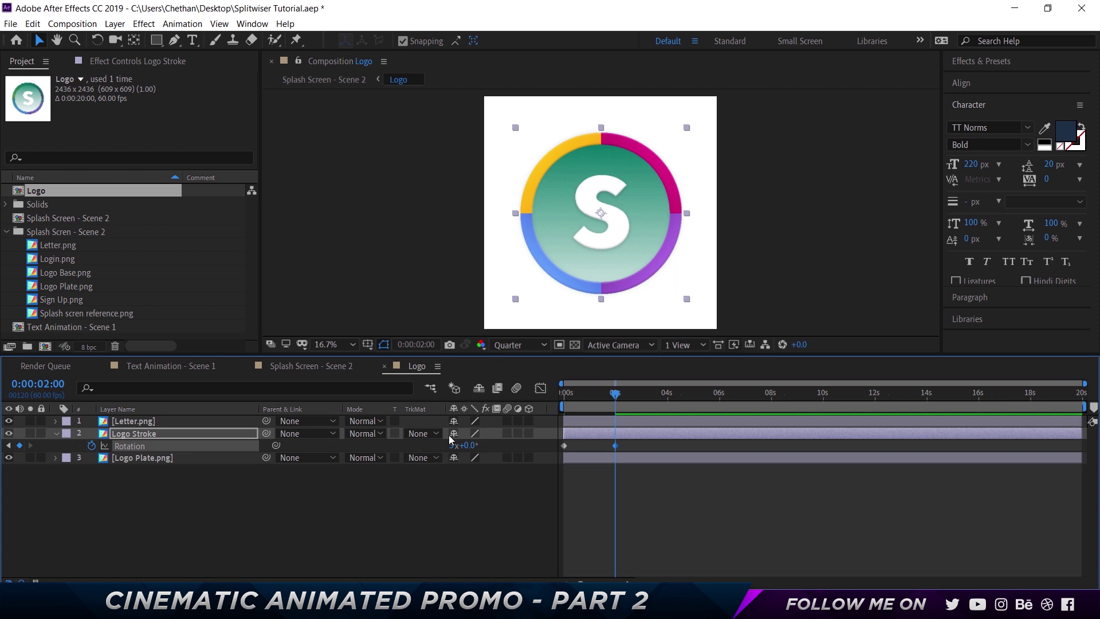
Step: Apply Easy Ease to both Logo Stroke rotation keyframes and inspect their speed curve in the Graph Editor
left_click_drag(646, 496, 562, 414)
right_click(564, 445)
mouse_move(594, 439)
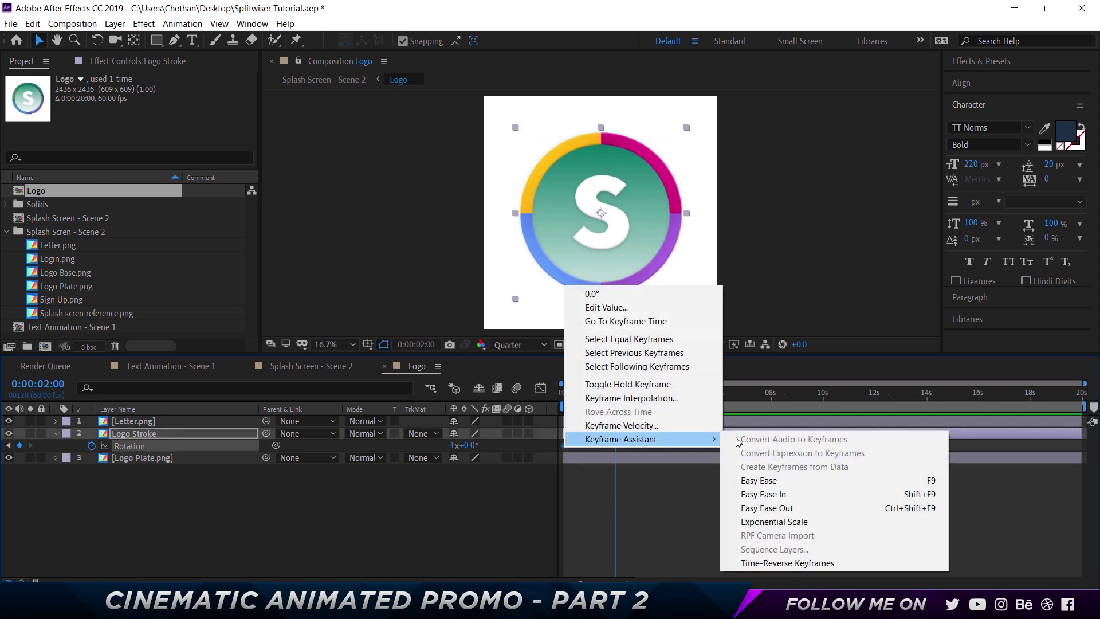
left_click(768, 481)
left_click(541, 388)
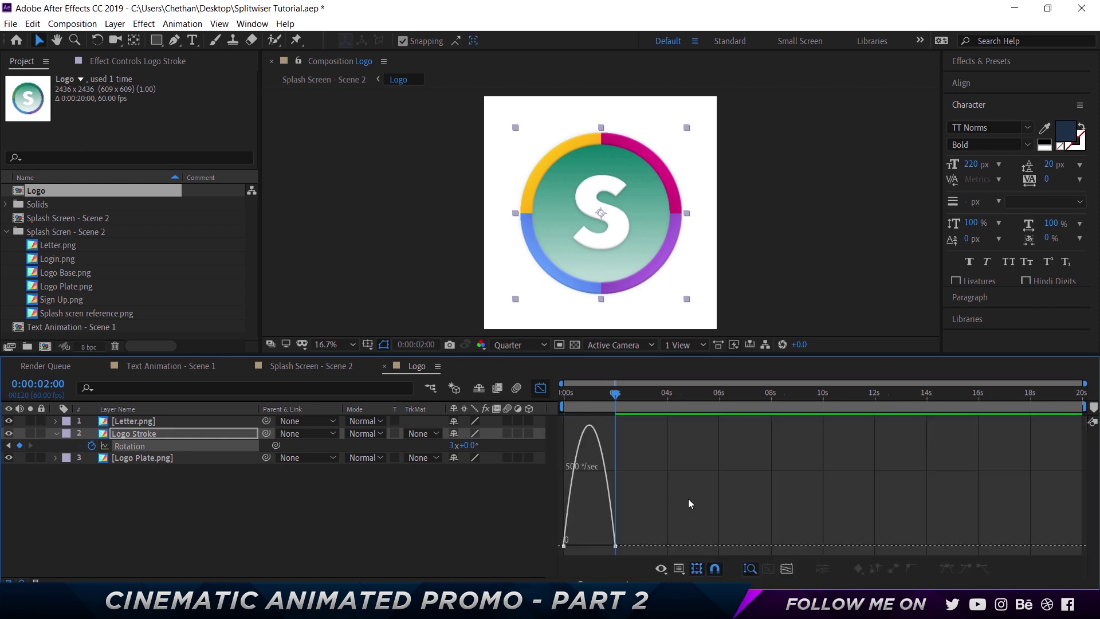
left_click_drag(642, 507, 584, 547)
key("space")
left_click(542, 389)
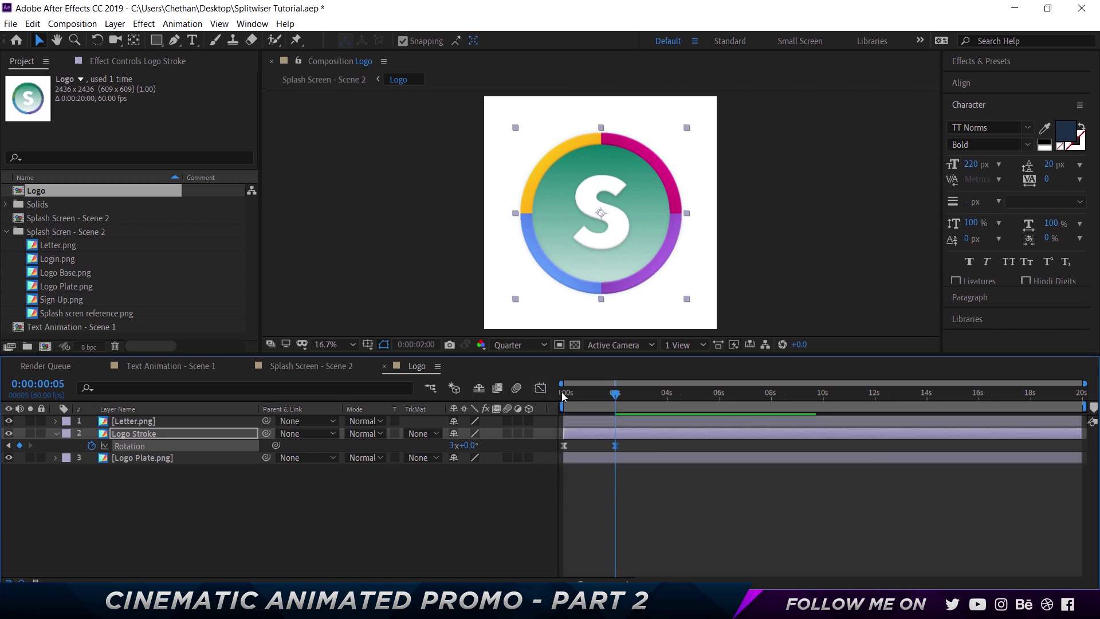
Step: Preview the Logo Stroke rotation animation from the beginning of the composition
left_click(563, 395)
left_click(761, 539)
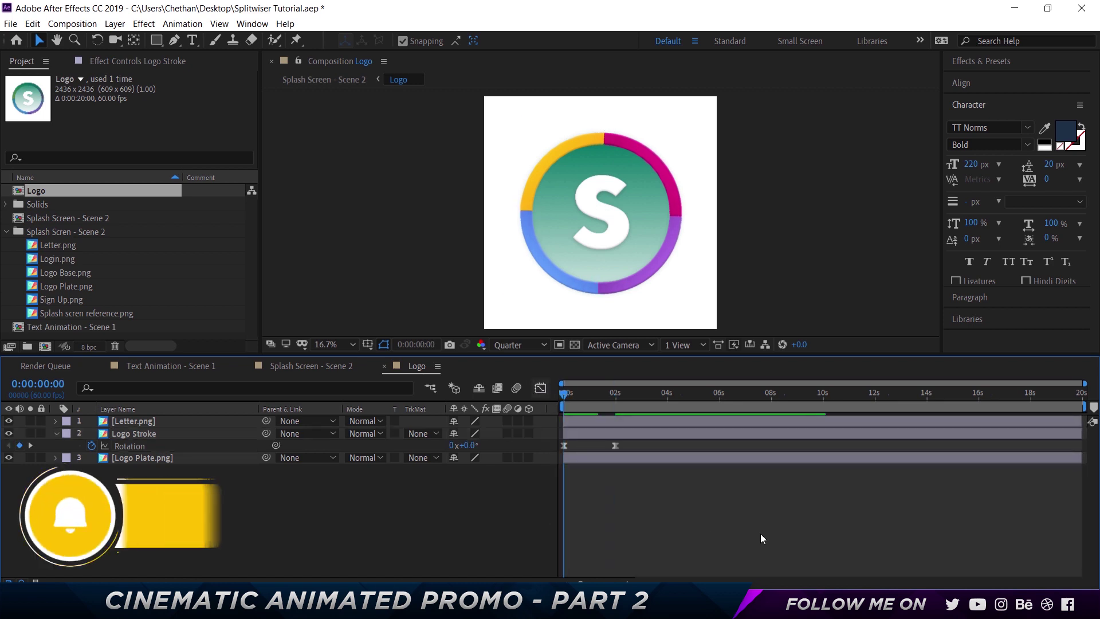
key("space")
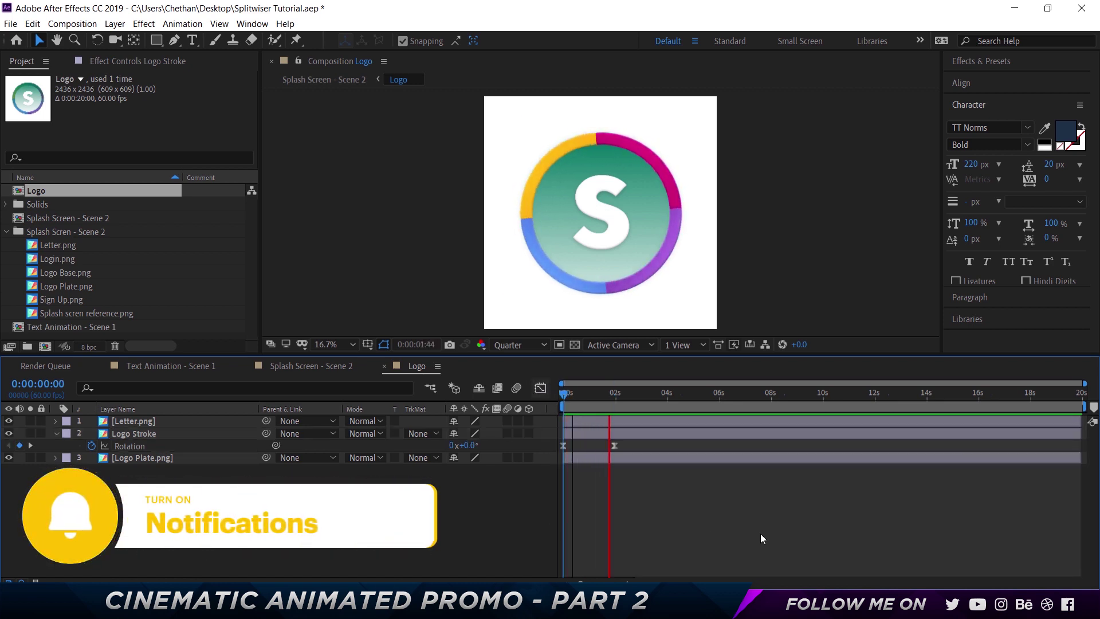
key("space")
Step: Return to the Splash Screen - Scene 2 composition at 2 seconds and scale the Logo layer to 18%
left_click(615, 395)
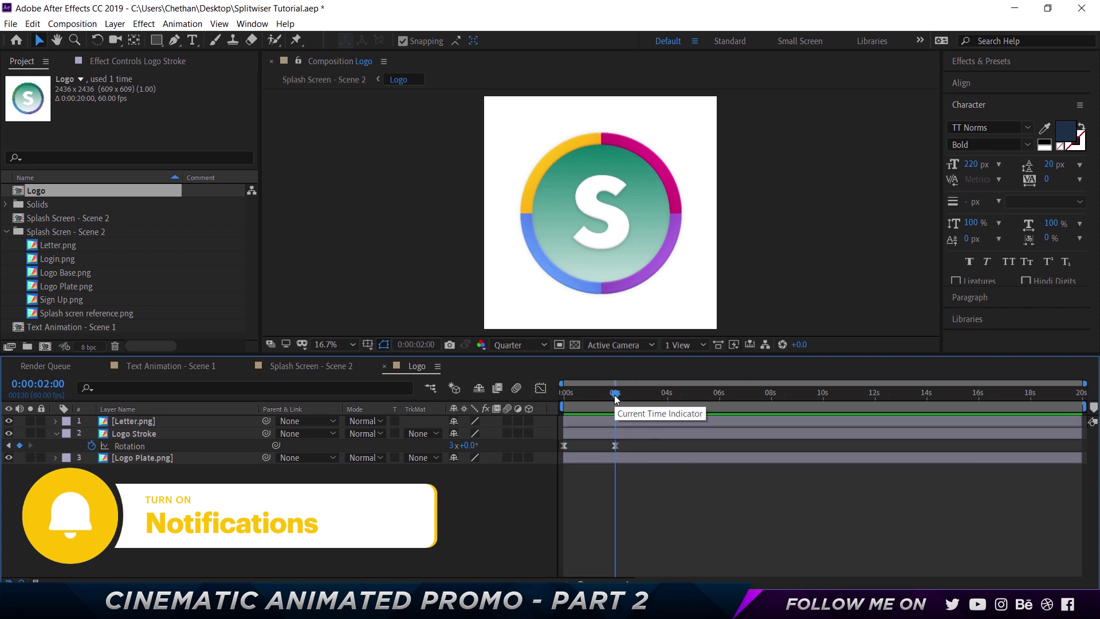
left_click(383, 366)
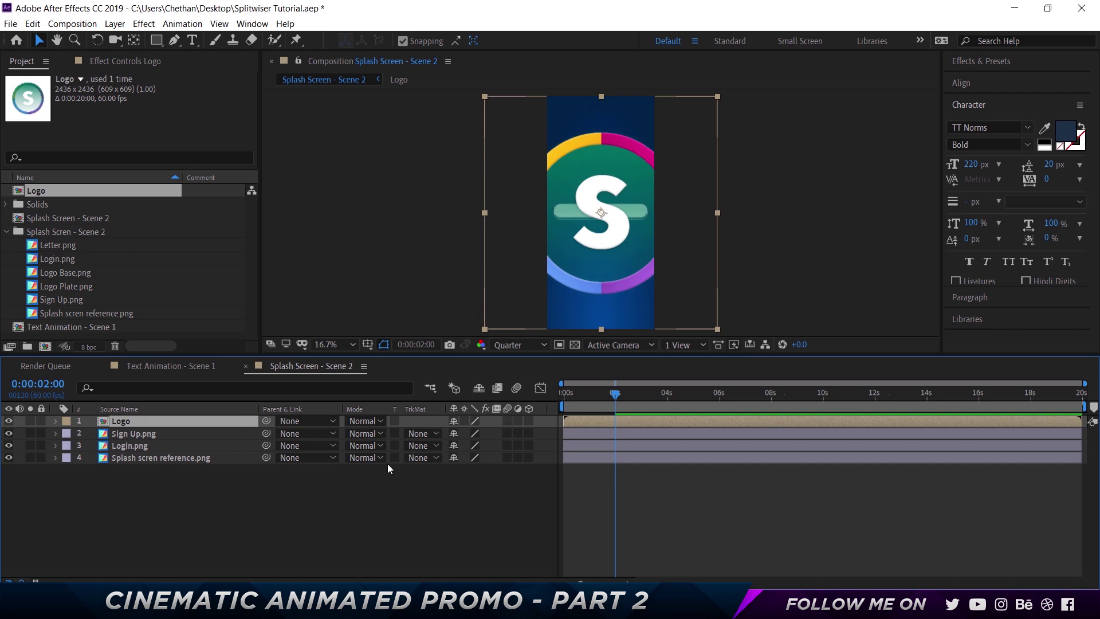
key("s")
left_click(471, 433)
type("67")
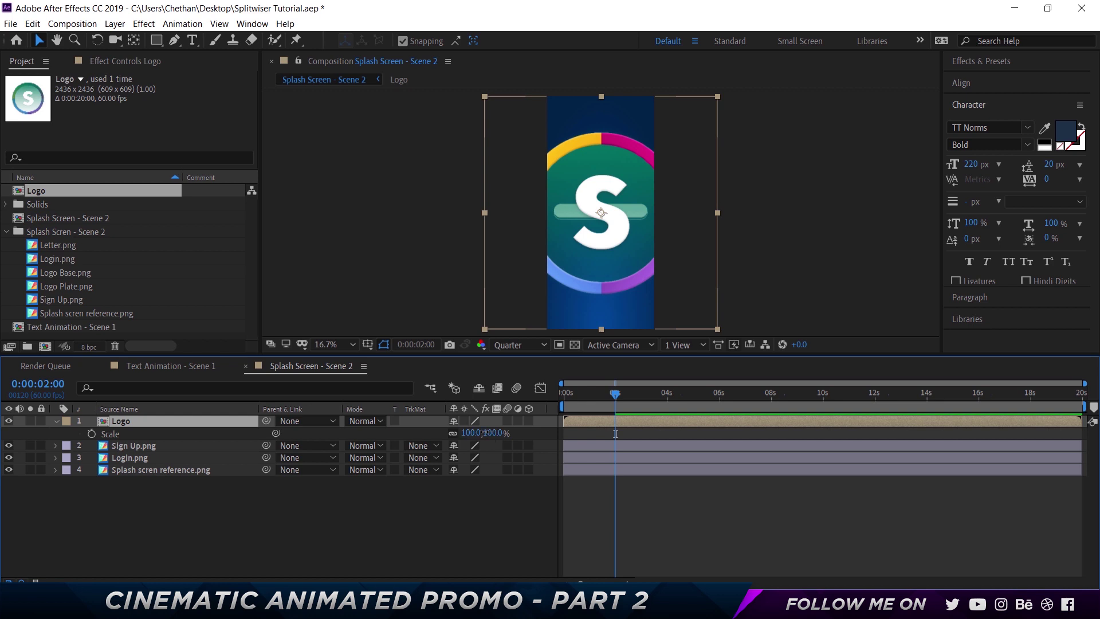
key("Return")
left_click_drag(459, 432, 433, 433)
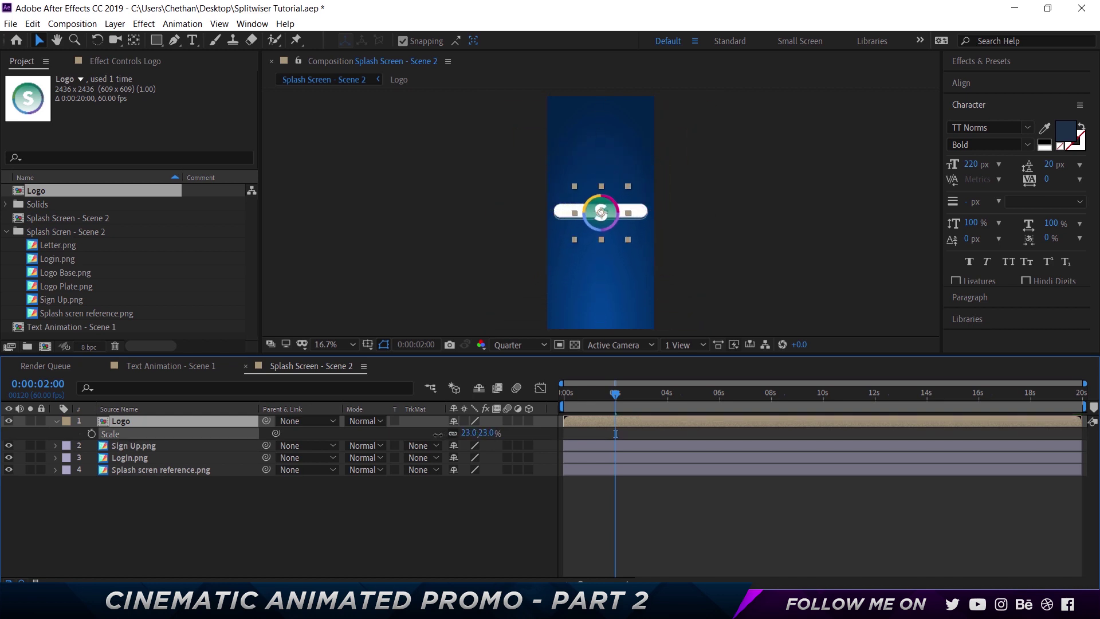
key("period")
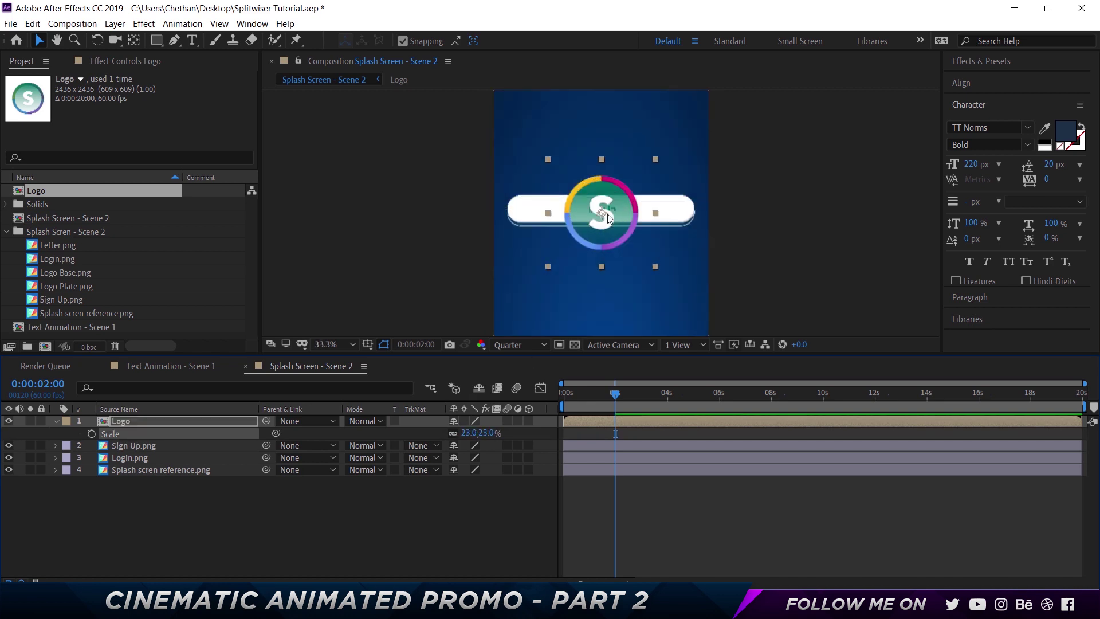
left_click(496, 433)
left_click(488, 432)
type("18")
key("Return")
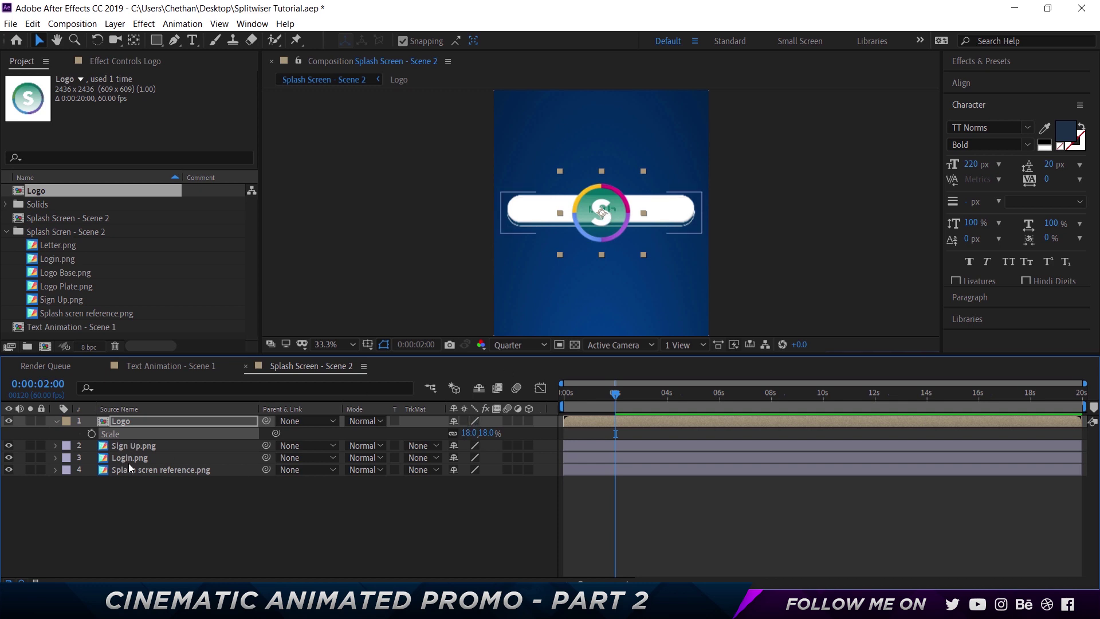
Step: Add Welcome to Splitwiser.png directly under the Logo layer and place the text just below the logo in the composition
left_click(169, 469)
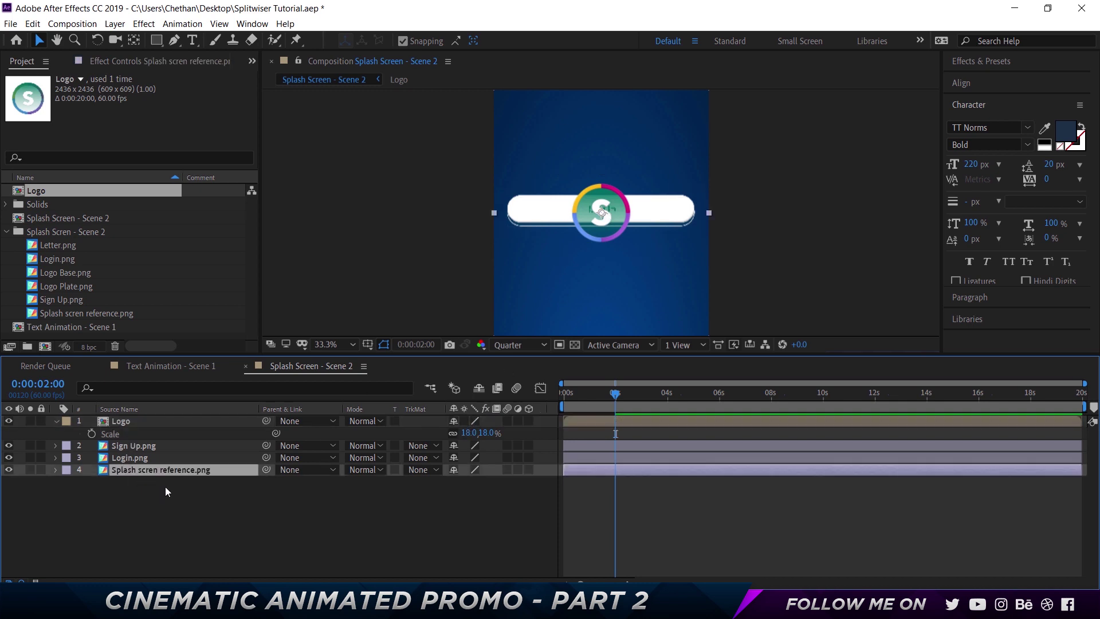
left_click(137, 461)
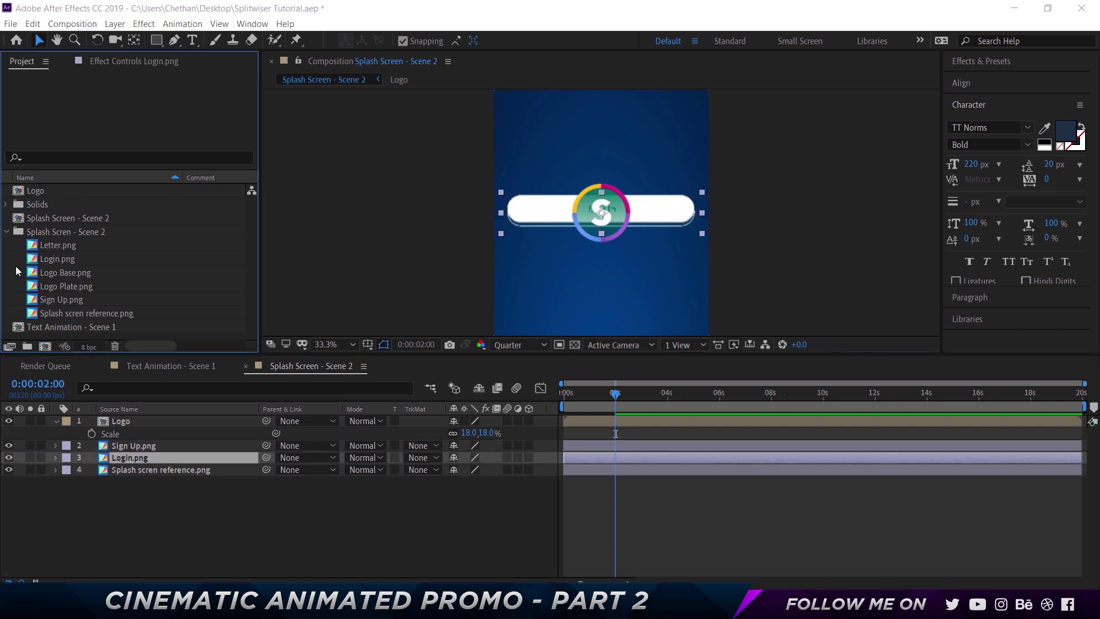
left_click_drag(16, 271, 37, 221)
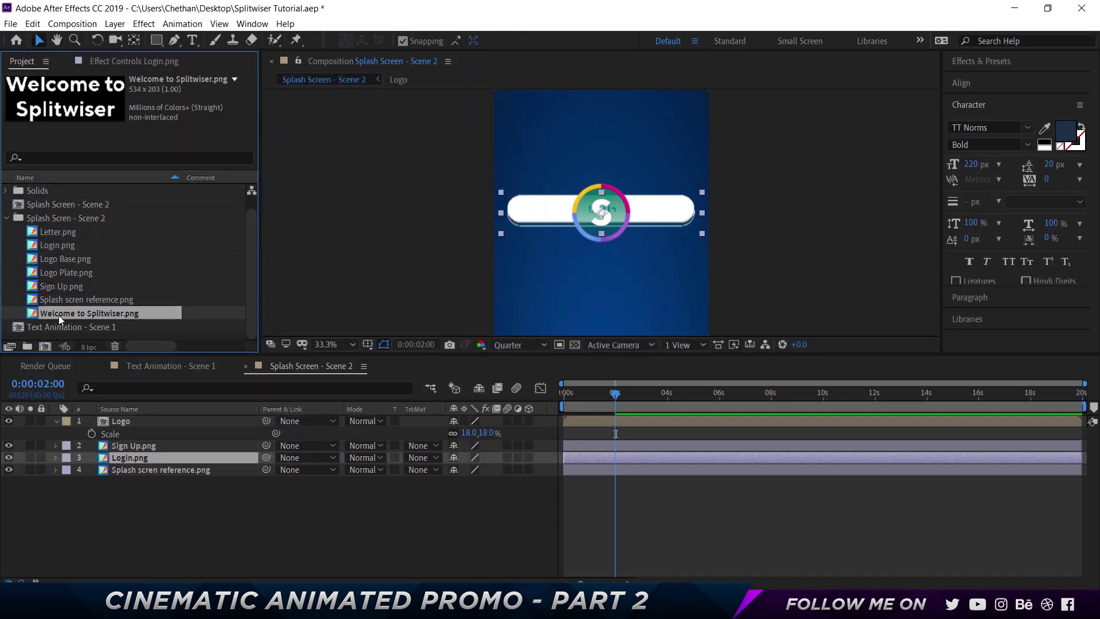
left_click_drag(63, 313, 163, 439)
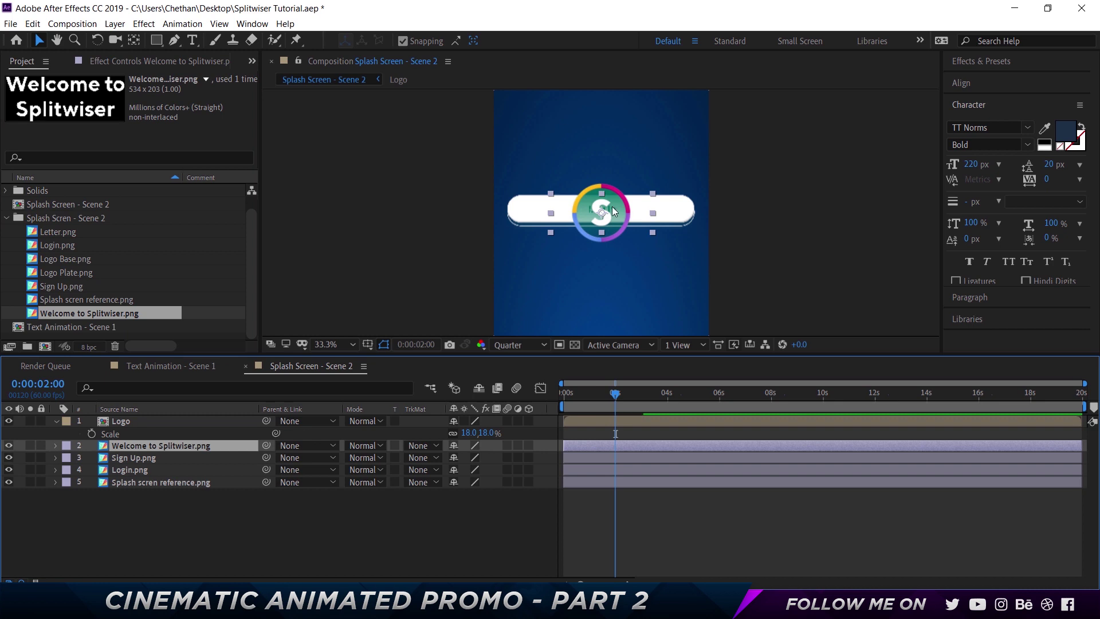
left_click_drag(603, 217, 603, 279)
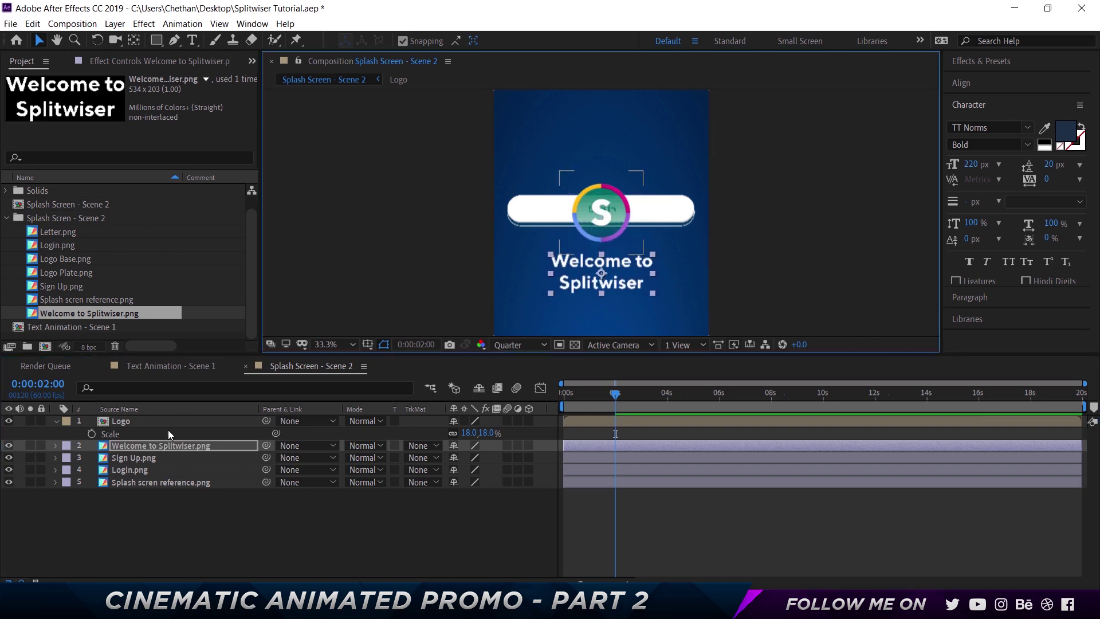
Step: Move the Sign Up button straight down below the welcome text, with the preview resolution set to Third
left_click(142, 458)
left_click_drag(750, 250, 737, 150)
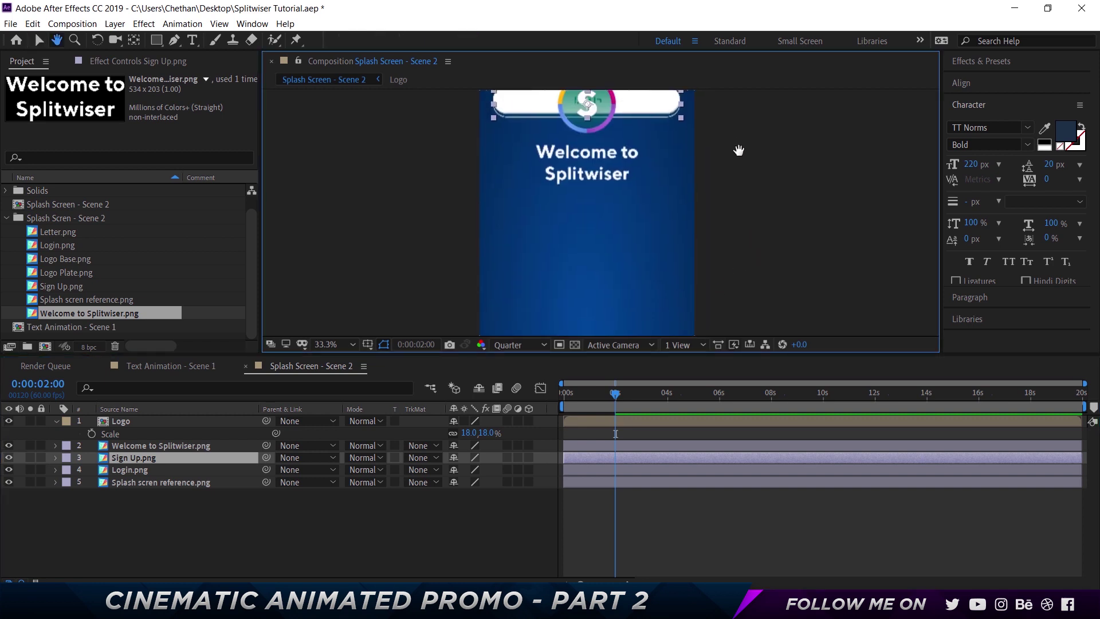
left_click_drag(586, 111, 587, 227)
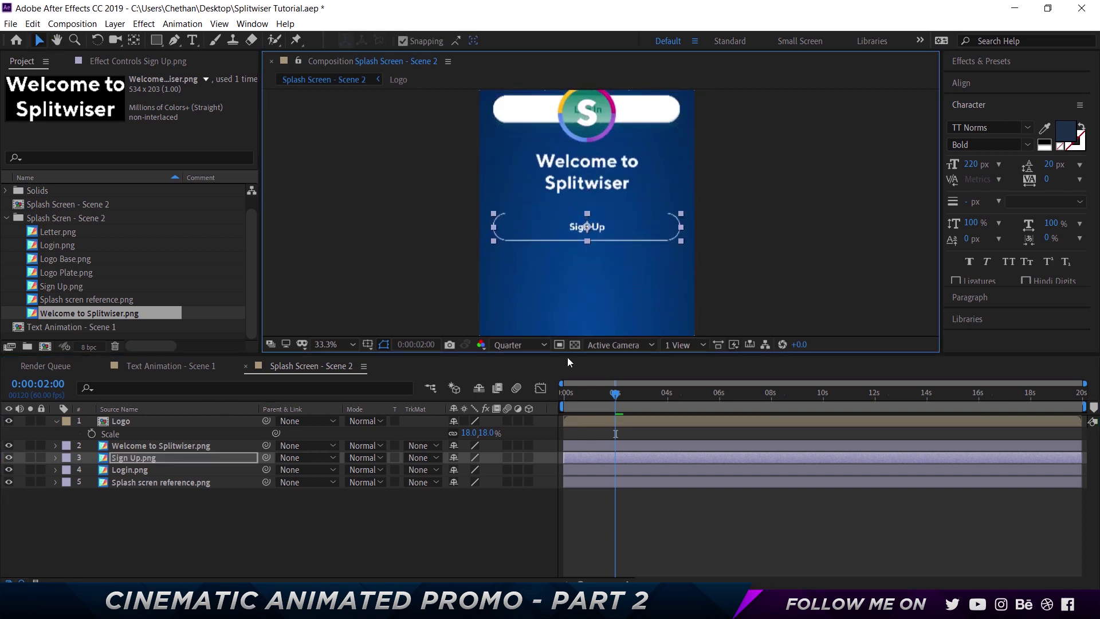
left_click(519, 345)
left_click(542, 410)
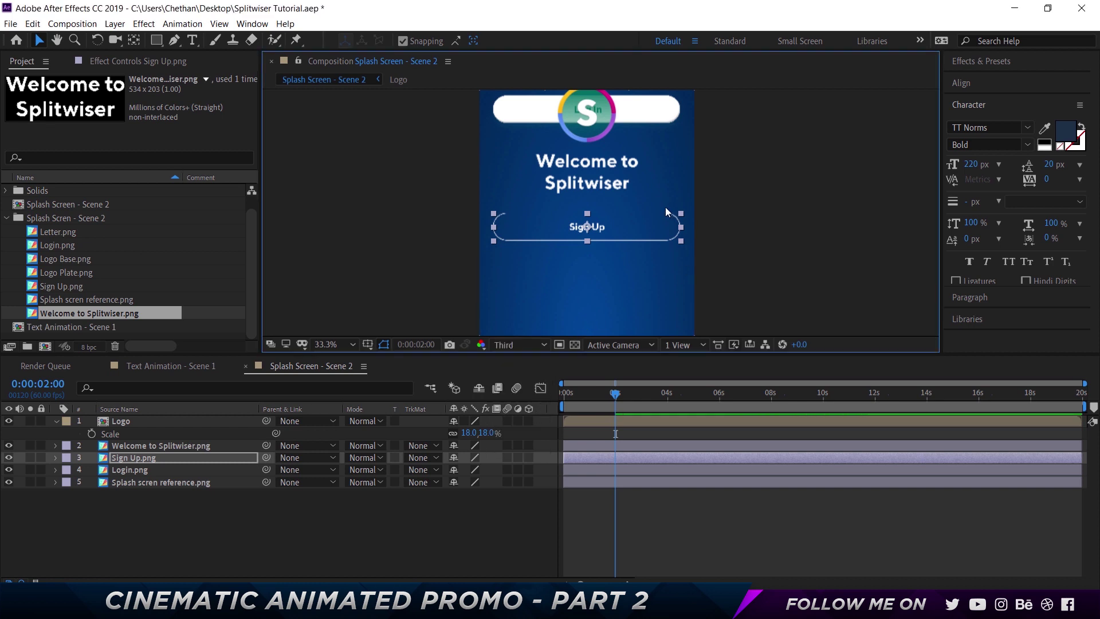
left_click_drag(586, 229, 586, 247)
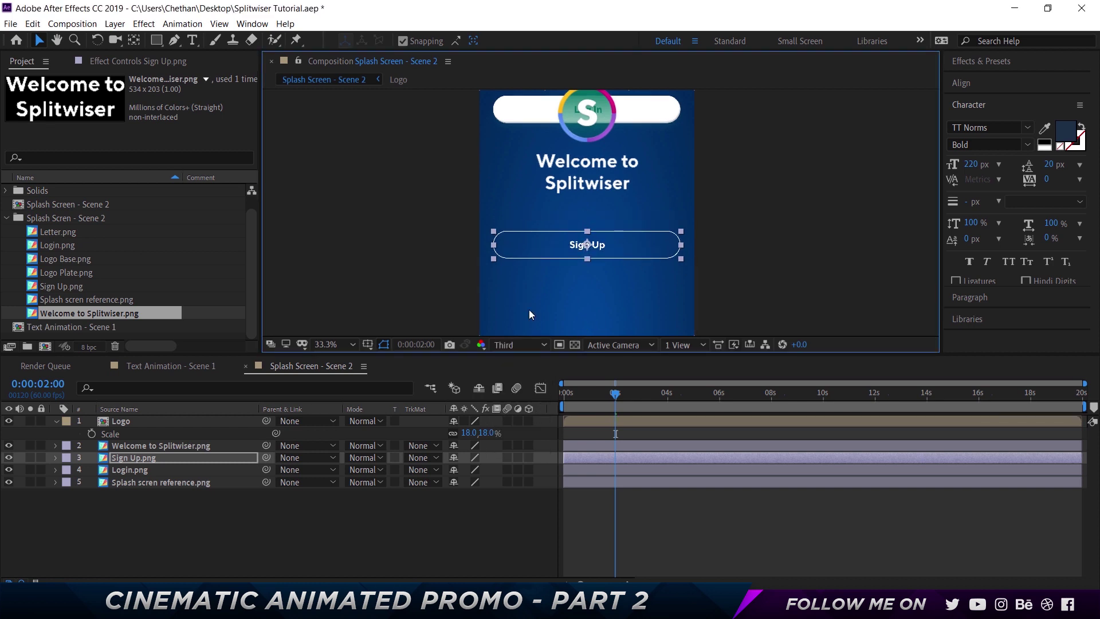
Step: Place the Log In button between the welcome text and the Sign Up button, and adjust the spacing of both buttons
left_click(184, 470)
left_click_drag(591, 113, 618, 229)
key("ctrl+shift+Up")
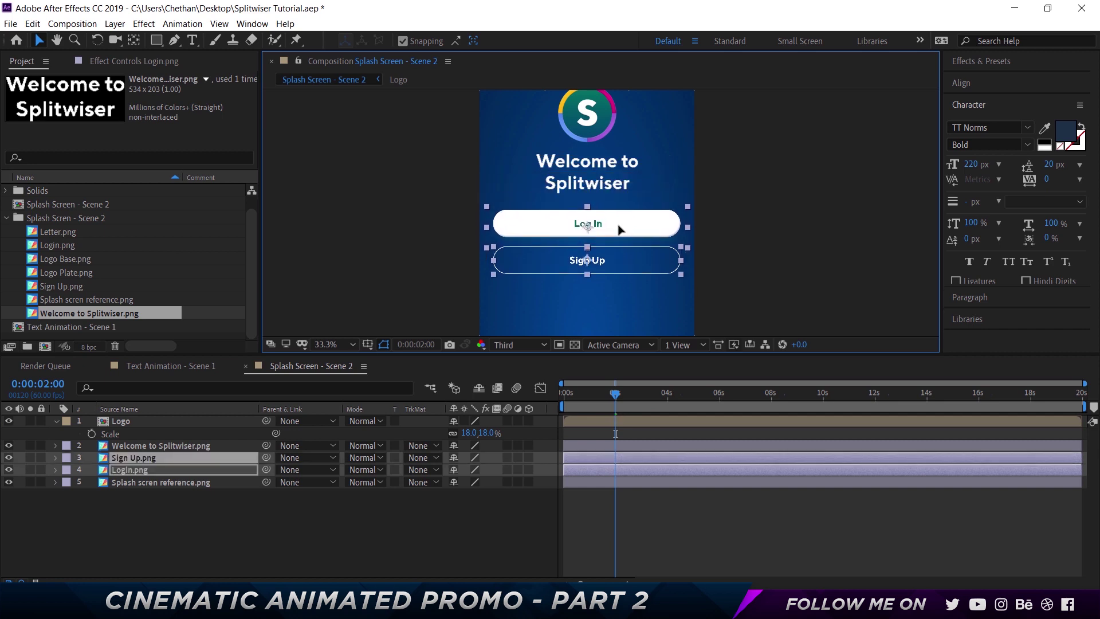
left_click(746, 264)
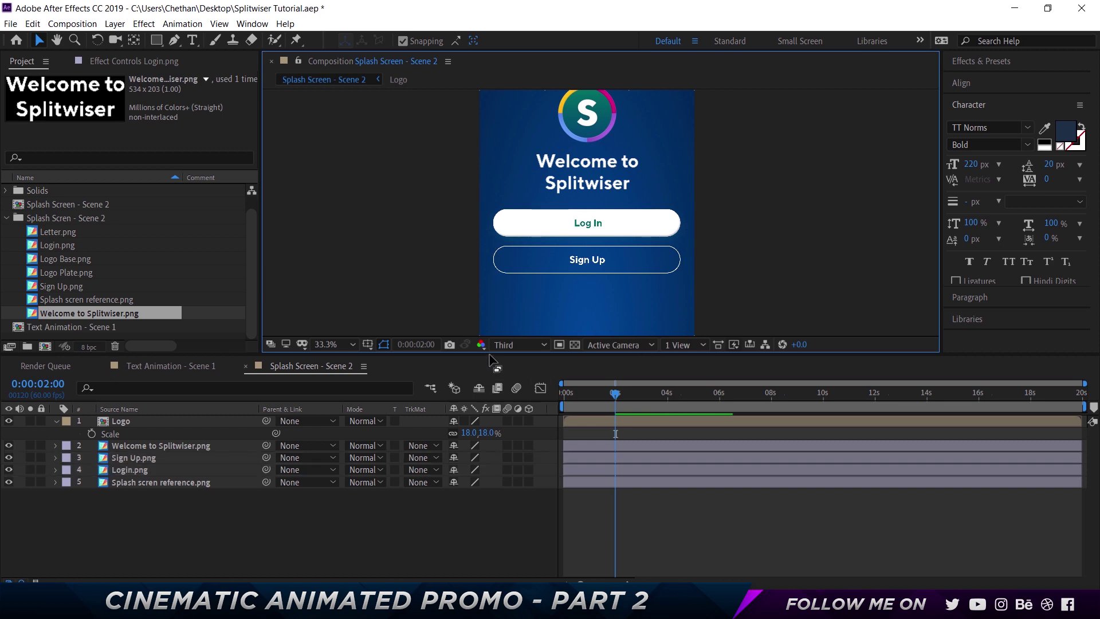
Step: Shift the logo, welcome text and both buttons up together toward the screen's centre, leaving the background in place
left_click(369, 344)
left_click(371, 346)
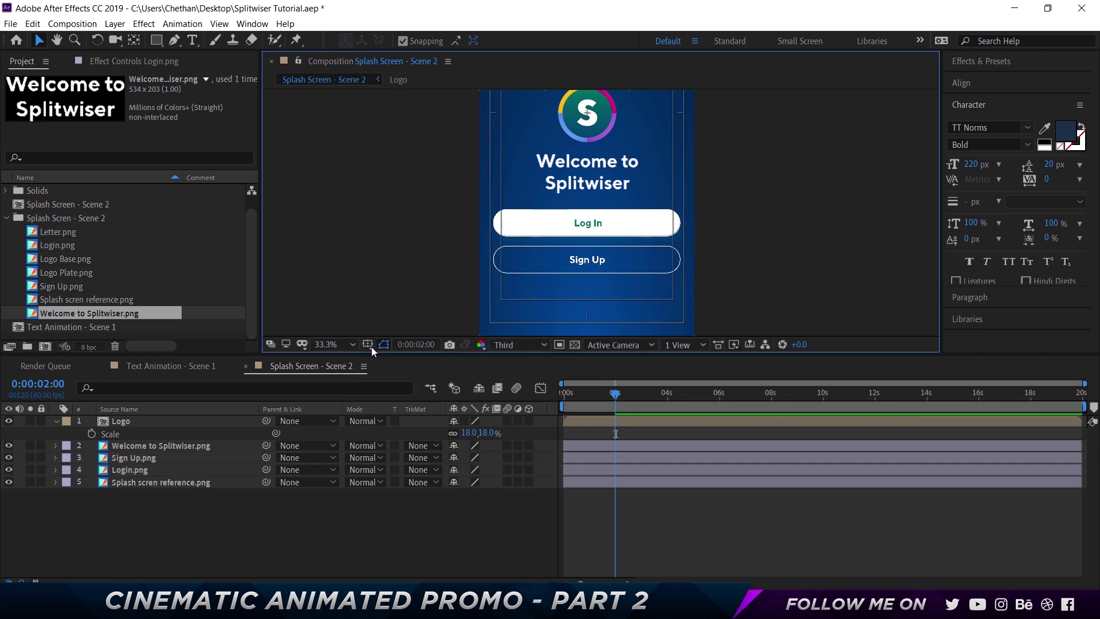
left_click(372, 346)
key("Escape")
left_click(338, 345)
left_click(377, 105)
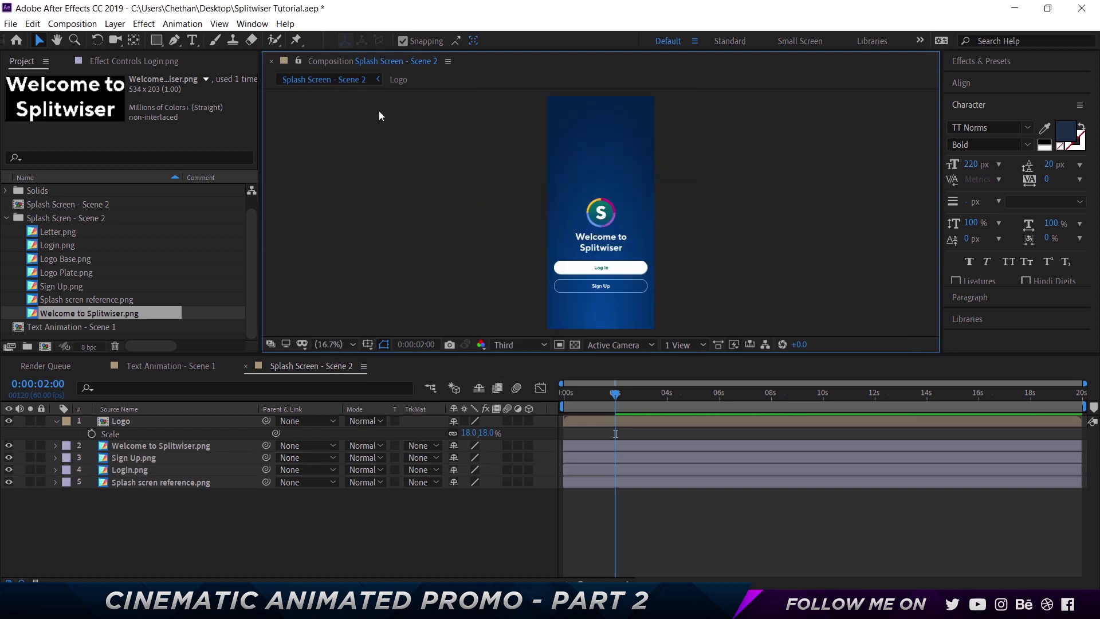
left_click(181, 514)
key("ctrl+a")
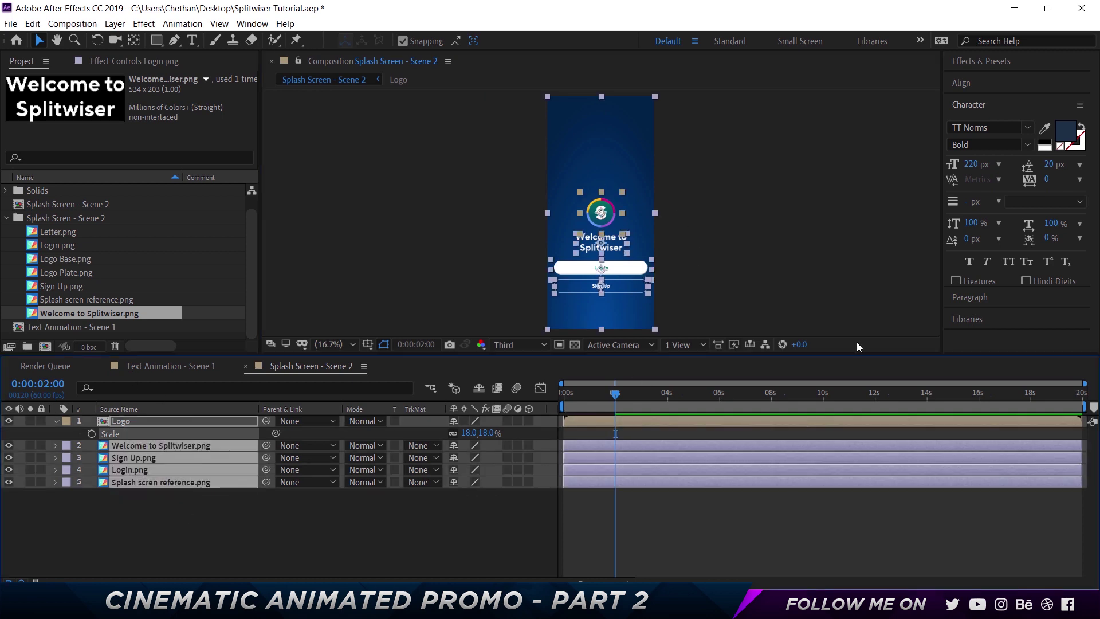
left_click(205, 485, "ctrl")
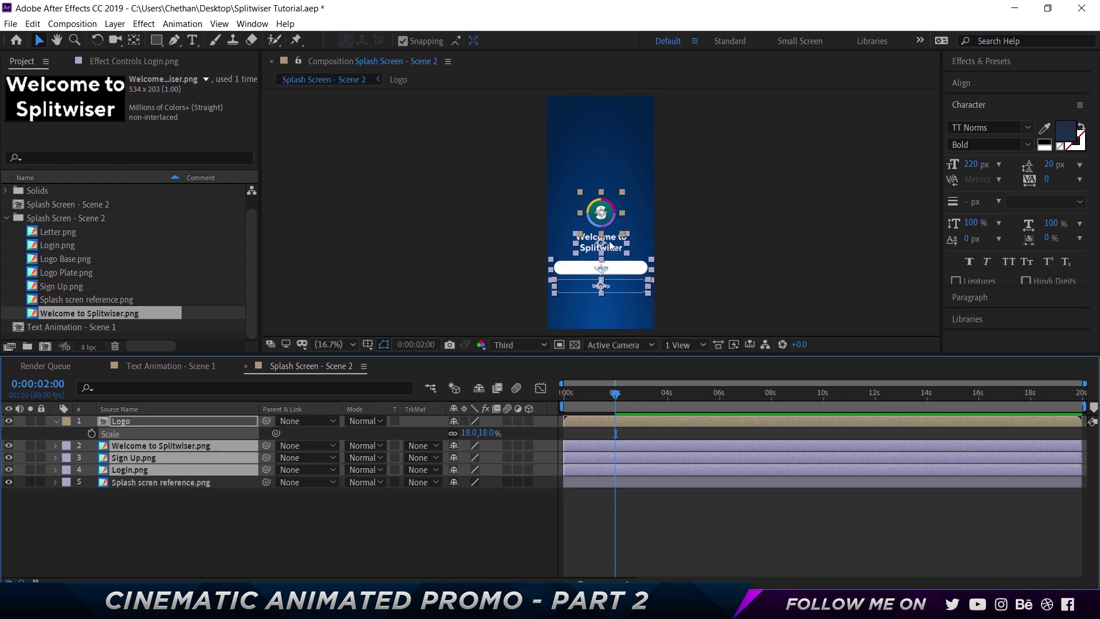
left_click(600, 280)
left_click_drag(600, 281, 601, 252)
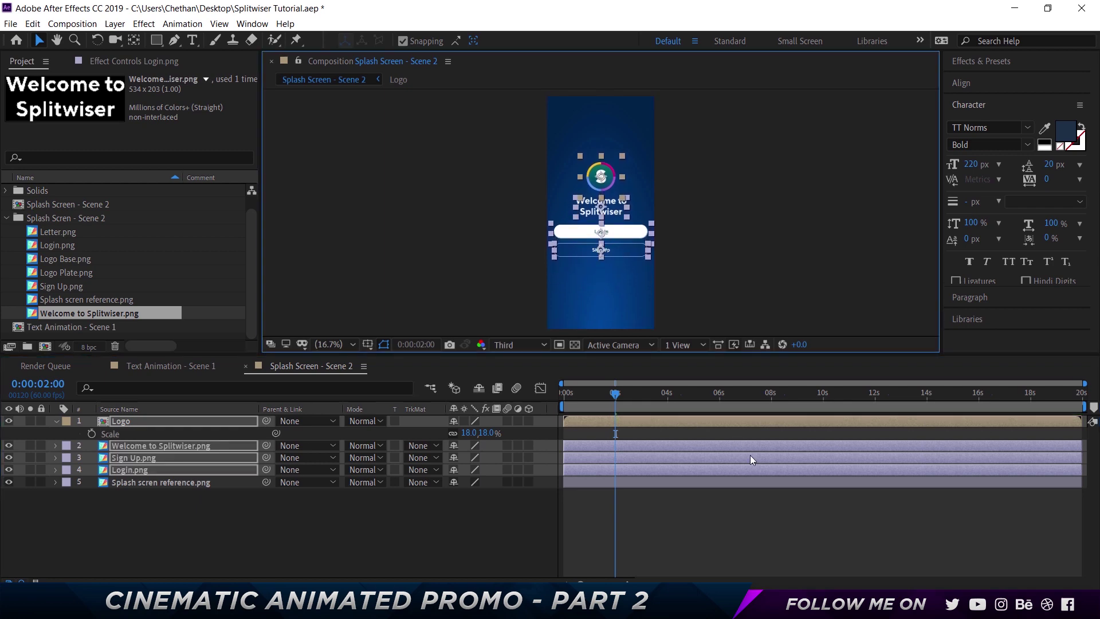
key("ctrl+shift+a")
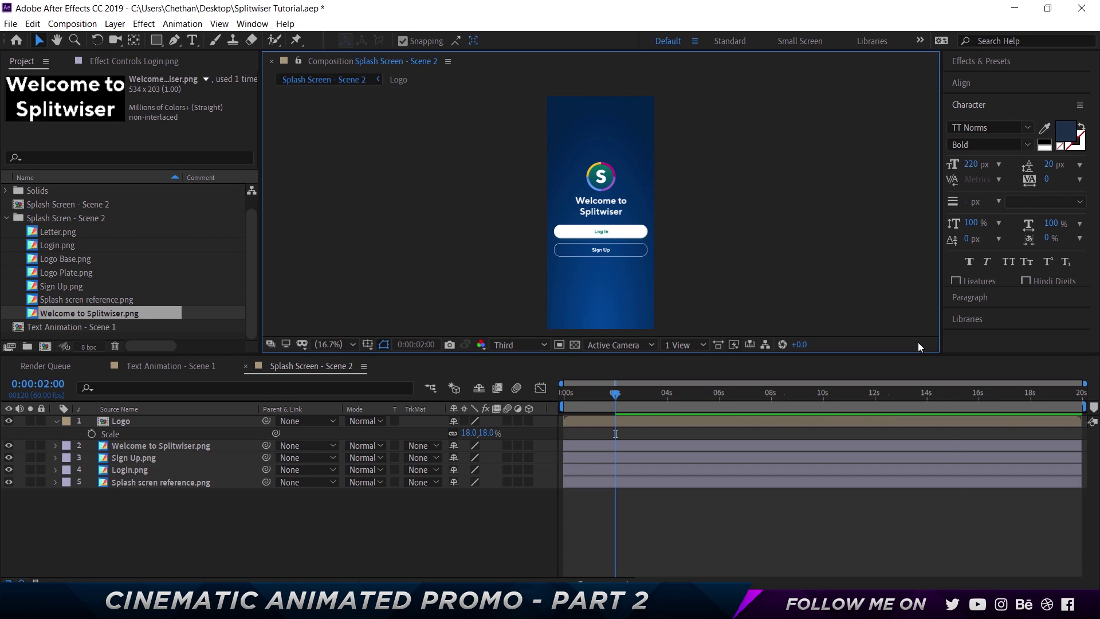
Step: Scale the Logo layer to 13% and move it slightly down, closer to the welcome text
left_click(200, 424)
left_click(486, 433)
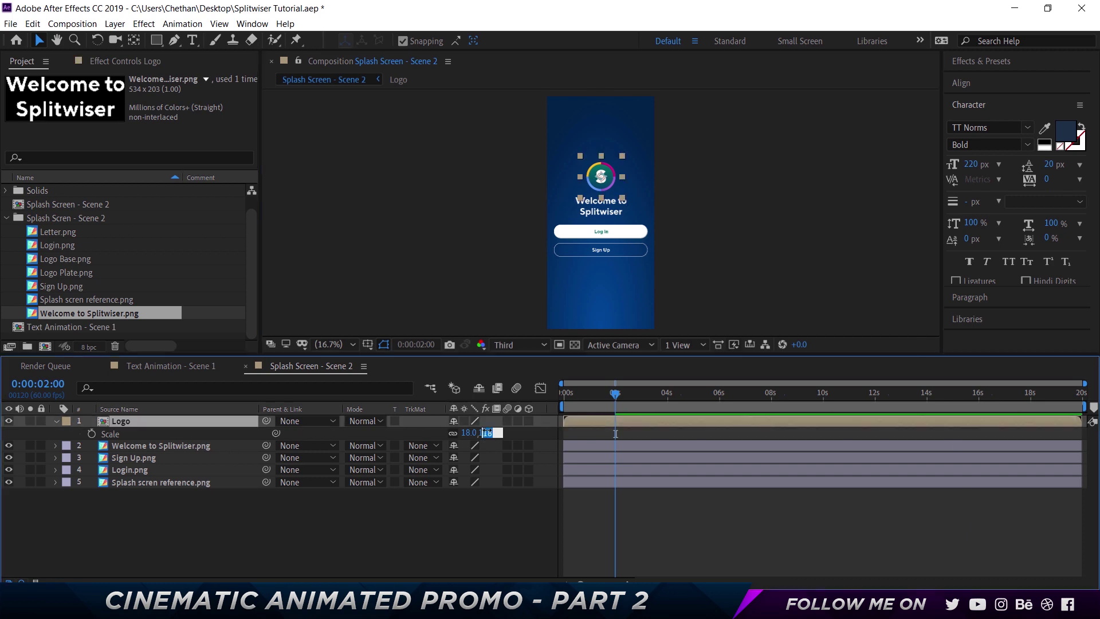
type("13")
key("Return")
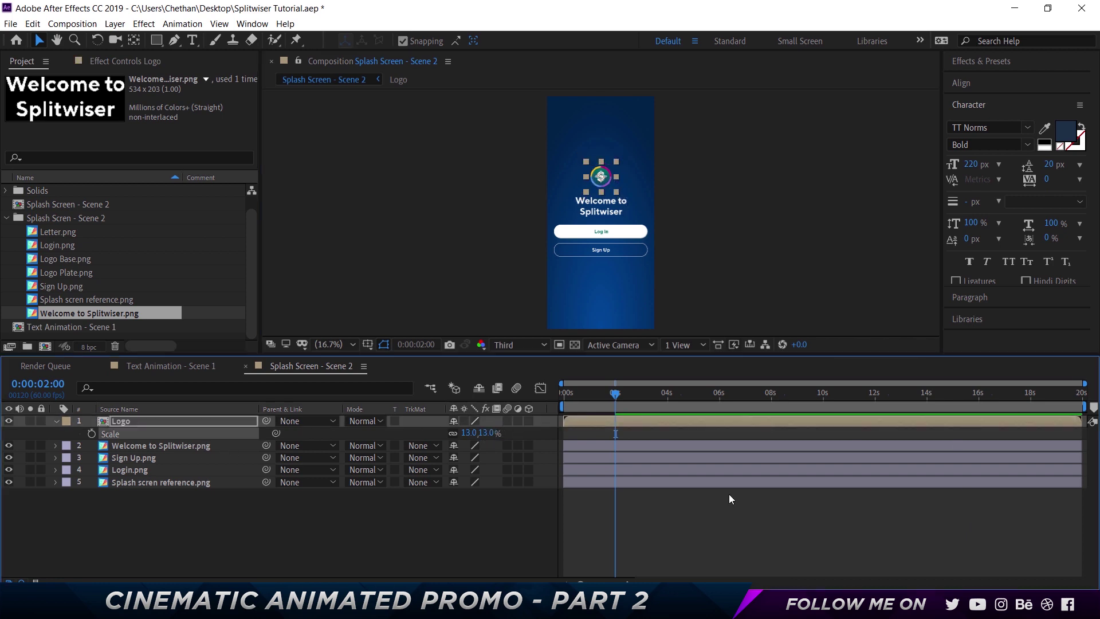
left_click(488, 550)
left_click(601, 177)
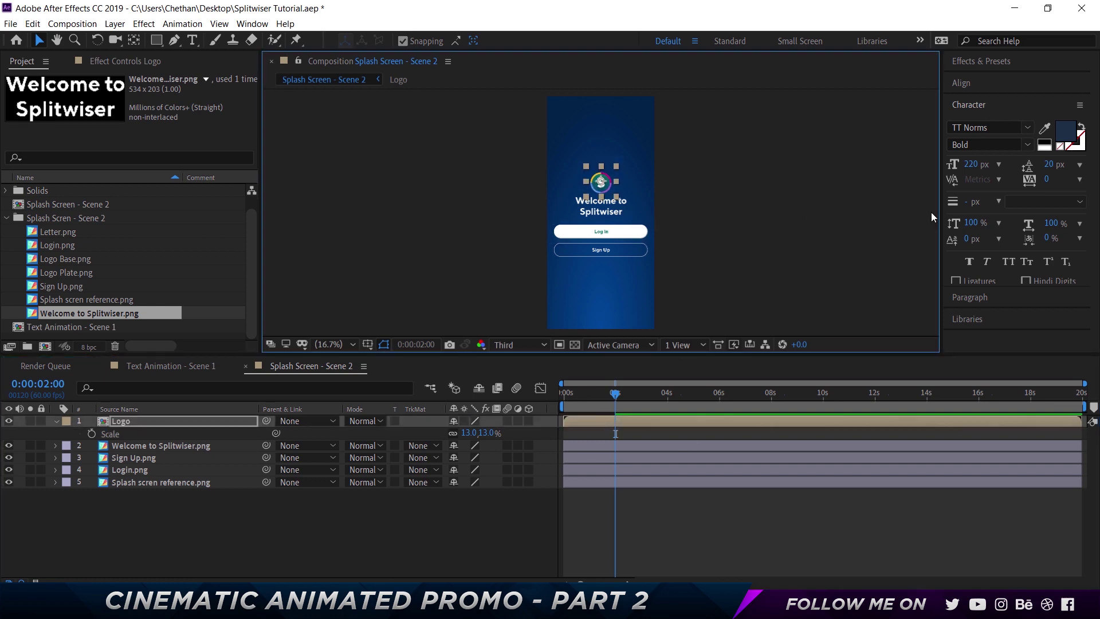
left_click(794, 528)
Step: Check the centring of the logo, text and buttons against the Title/Action Safe overlay, and hide the overlay again
left_click(367, 345)
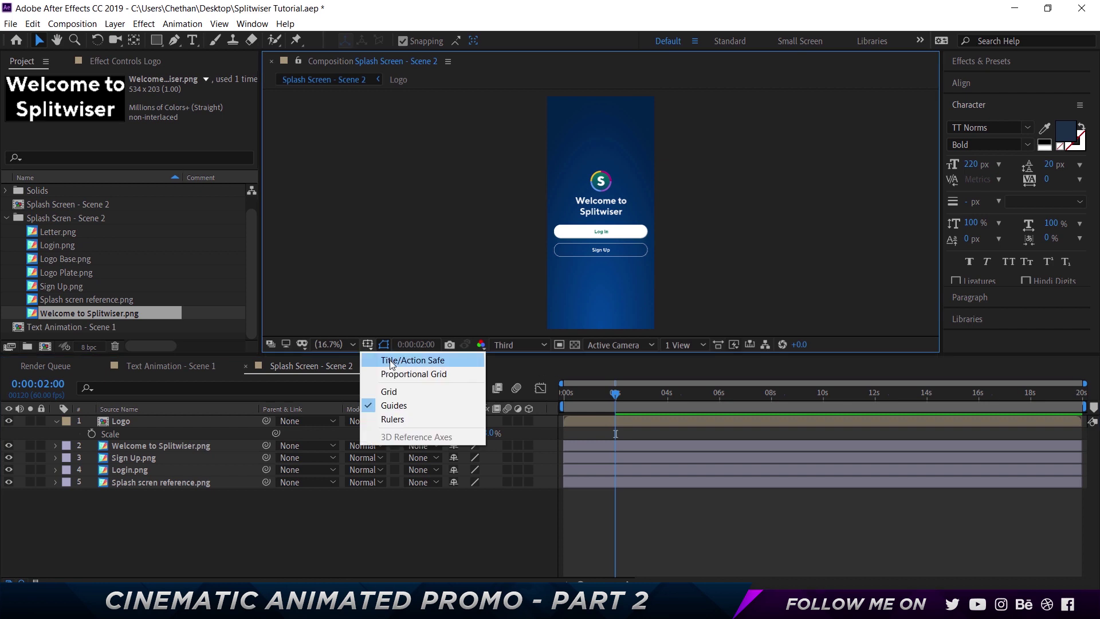
left_click(422, 358)
key("ctrl+a")
left_click(618, 283, "shift")
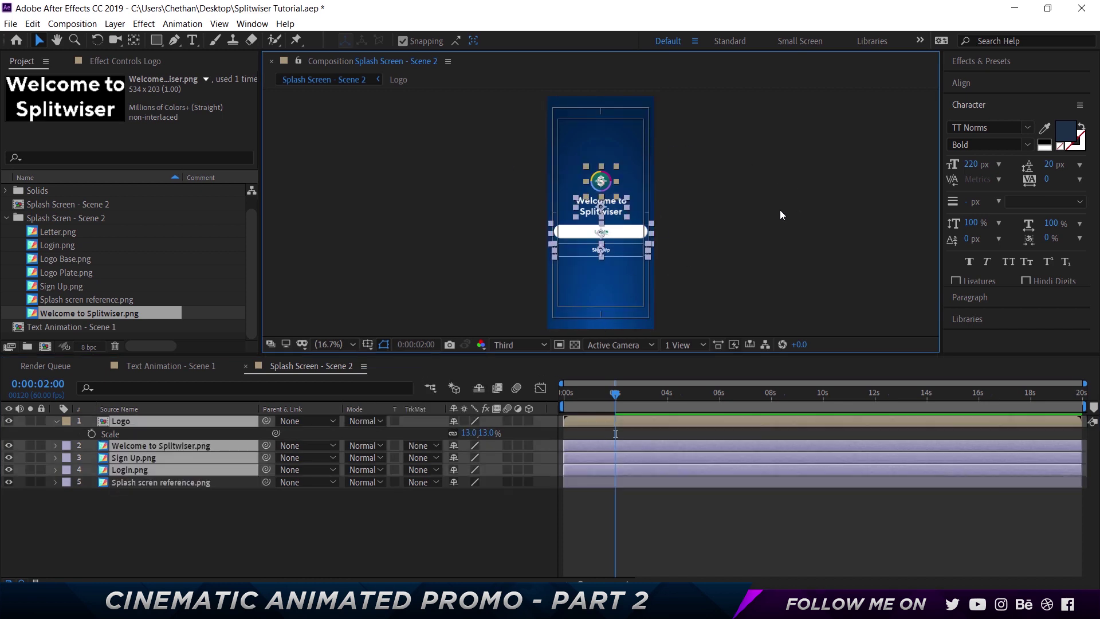
left_click(367, 344)
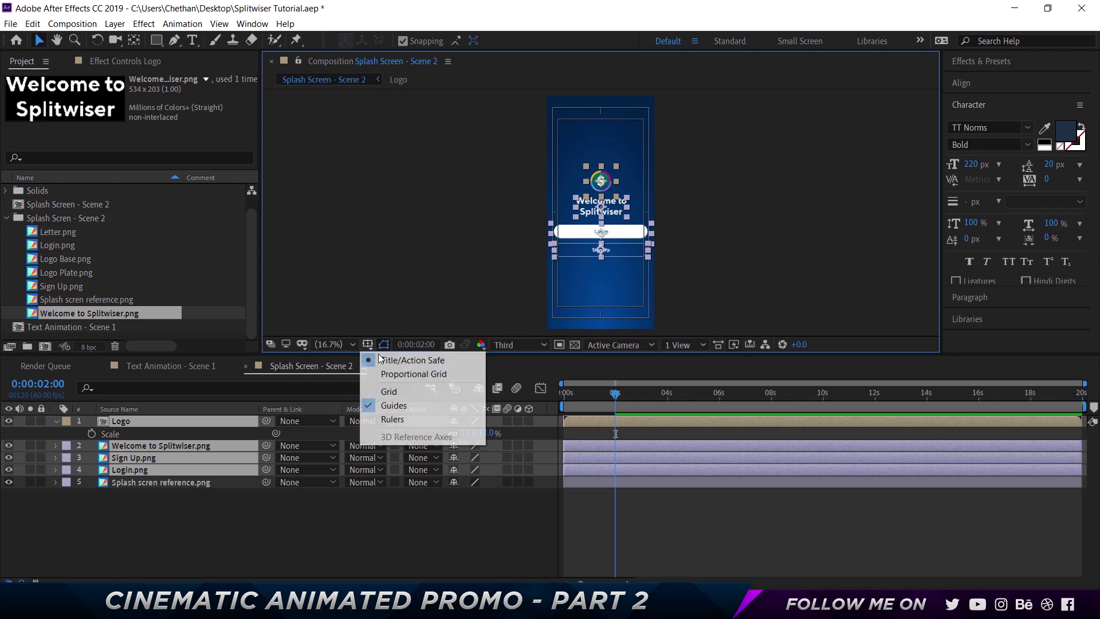
left_click(379, 359)
left_click(372, 525)
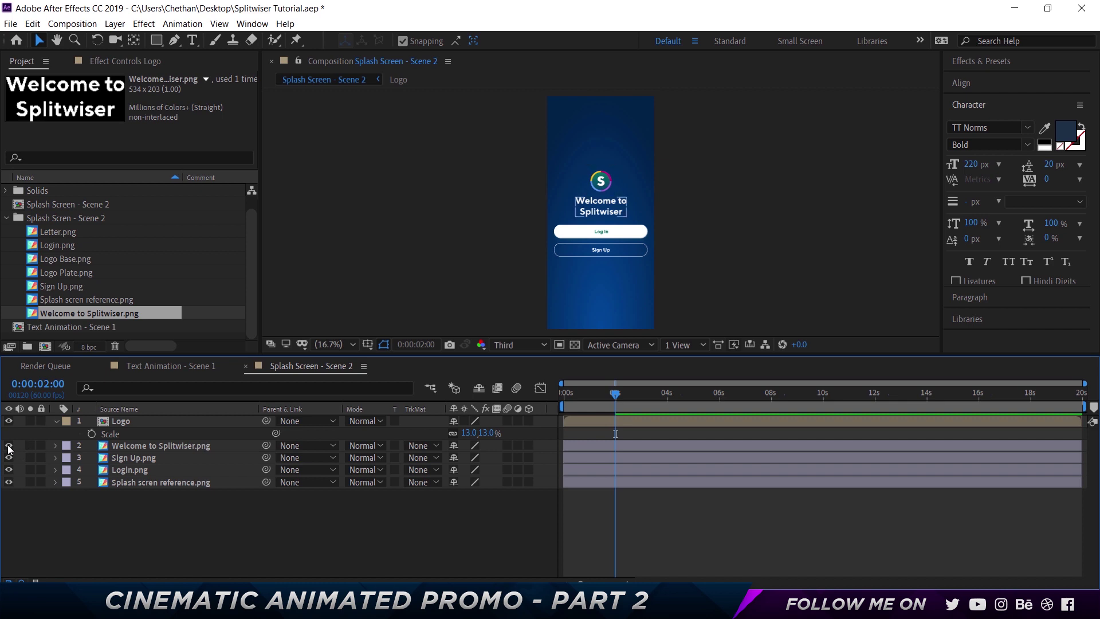
Step: Hide the welcome text, Sign Up and Login layers, and reveal the Logo layer's Position and Scale properties
left_click_drag(9, 447, 8, 471)
left_click(131, 422)
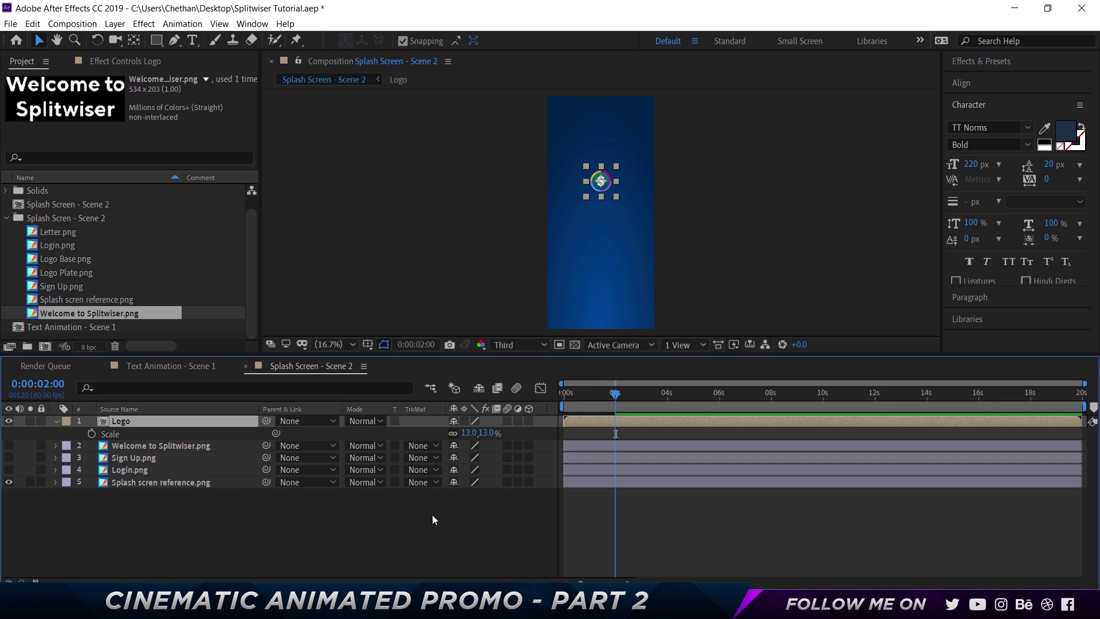
key("p")
key("shift+s")
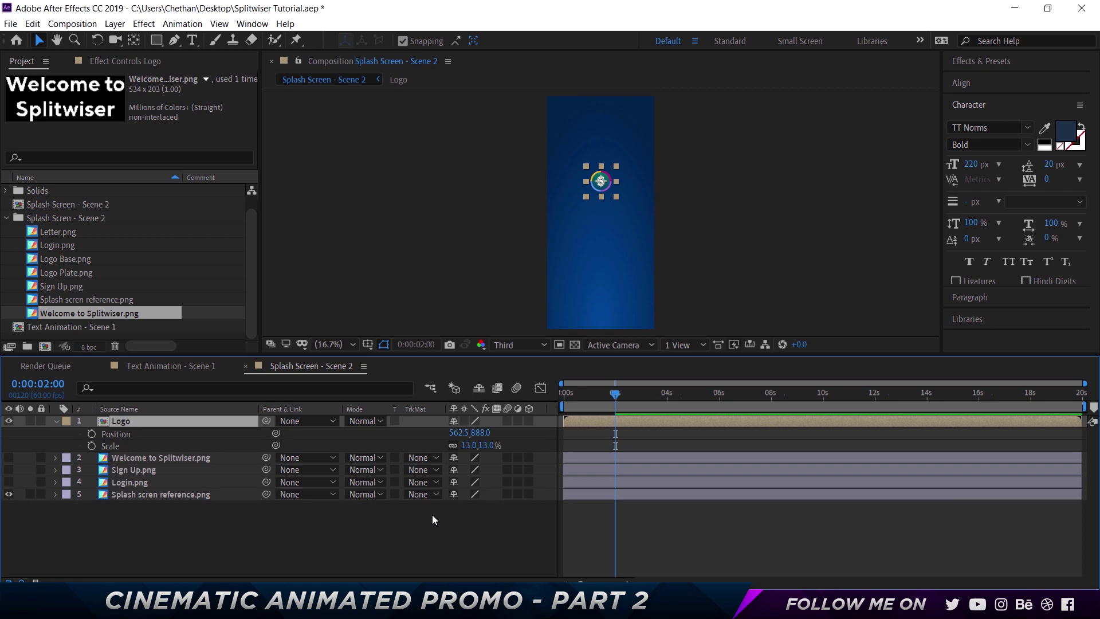
Step: Enable keyframing for the Logo's Position and Scale, and move both keyframes to the start of the composition
left_click(92, 434)
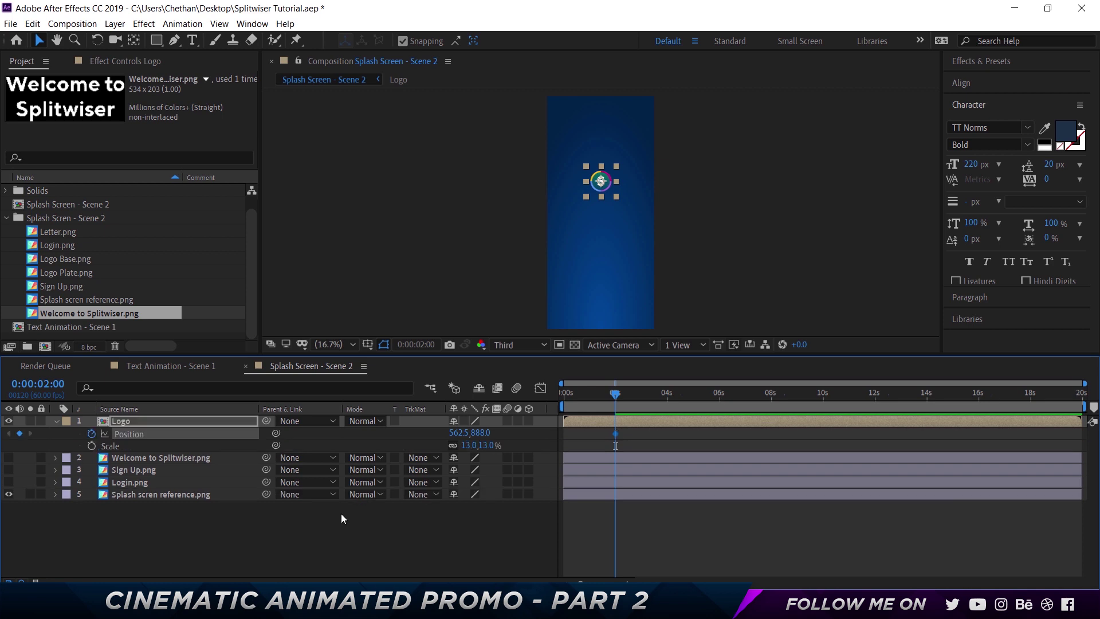
left_click(92, 446)
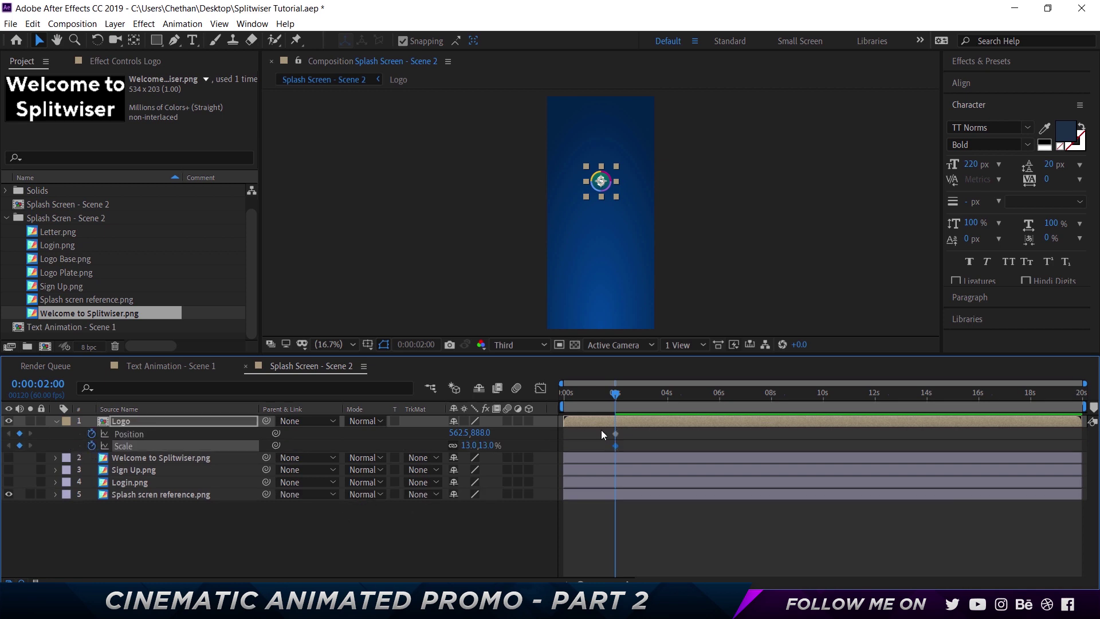
left_click_drag(600, 427, 565, 446)
key("Home")
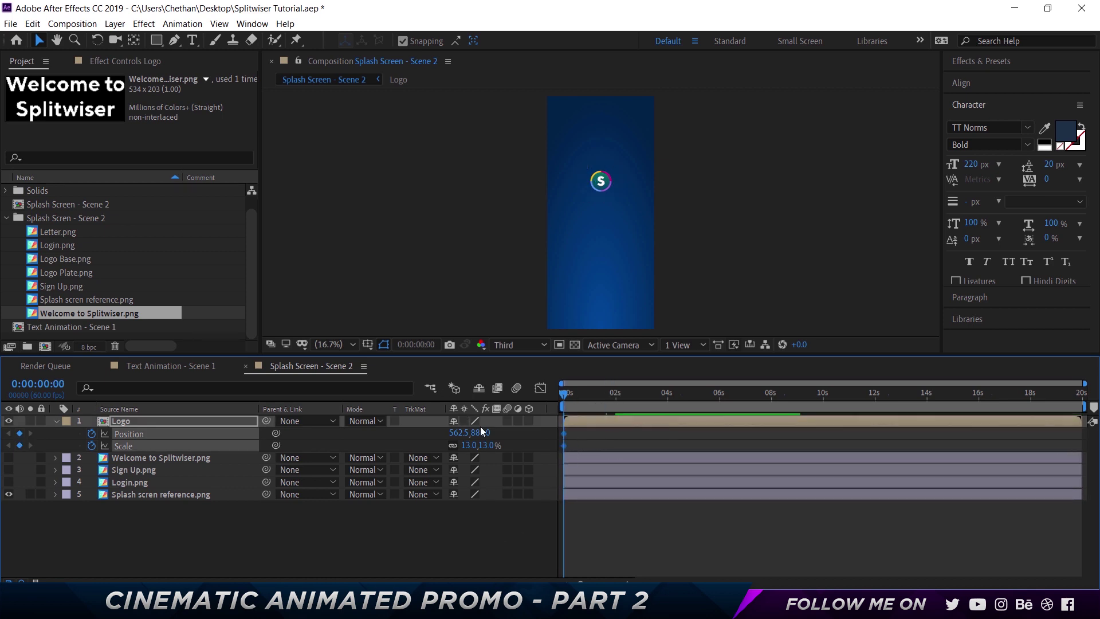
Step: Move the Logo's Position and Scale keyframes to about 13.5 seconds and add matching keyframes at the start
left_click(480, 427)
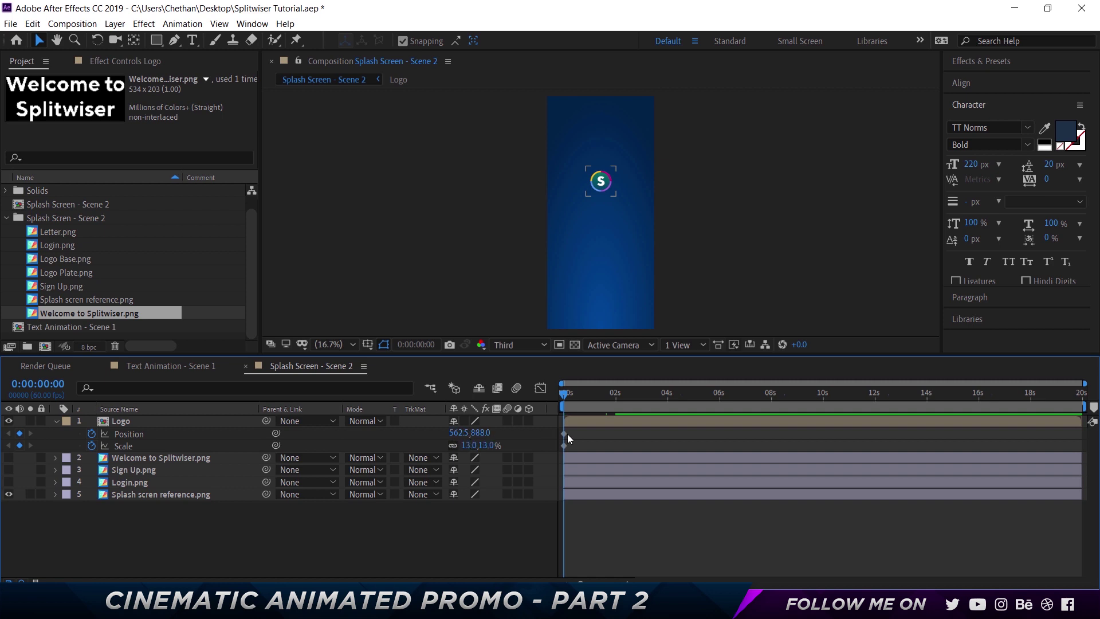
left_click_drag(566, 433, 916, 434)
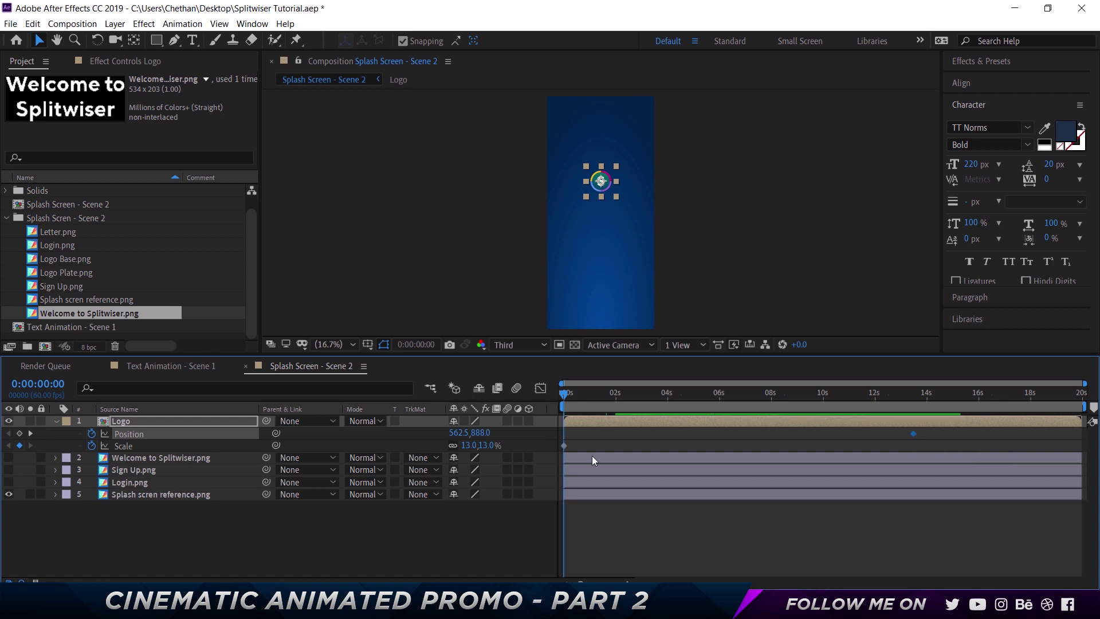
left_click_drag(564, 447, 917, 450)
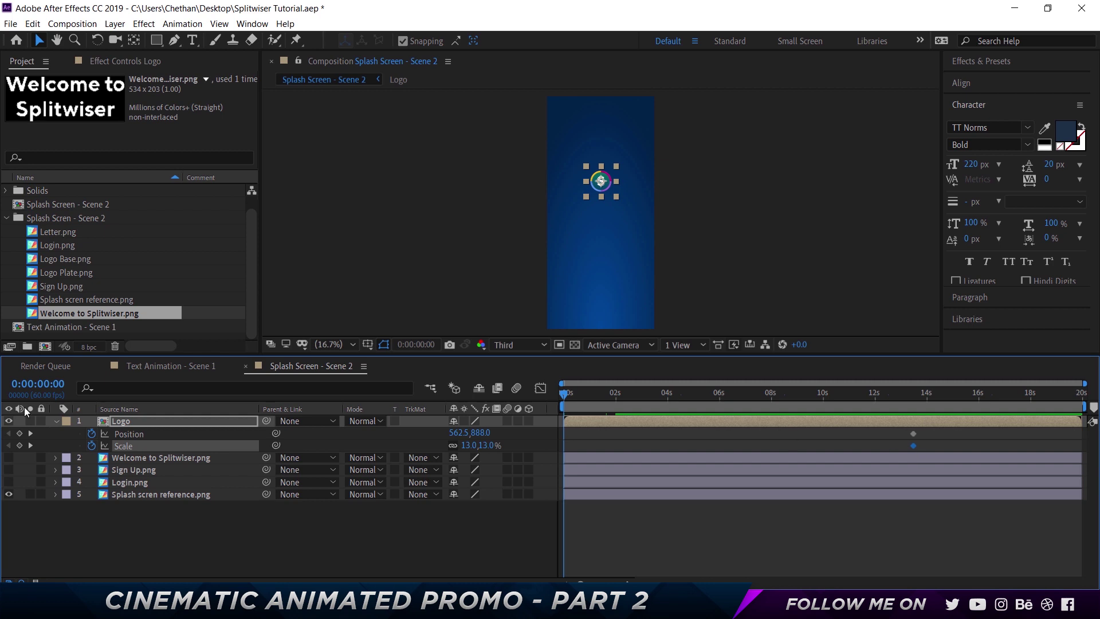
left_click(19, 434)
left_click(19, 445)
Step: Add a Position keyframe at 2 seconds that centres the Logo vertically in the composition
left_click_drag(585, 393, 616, 395)
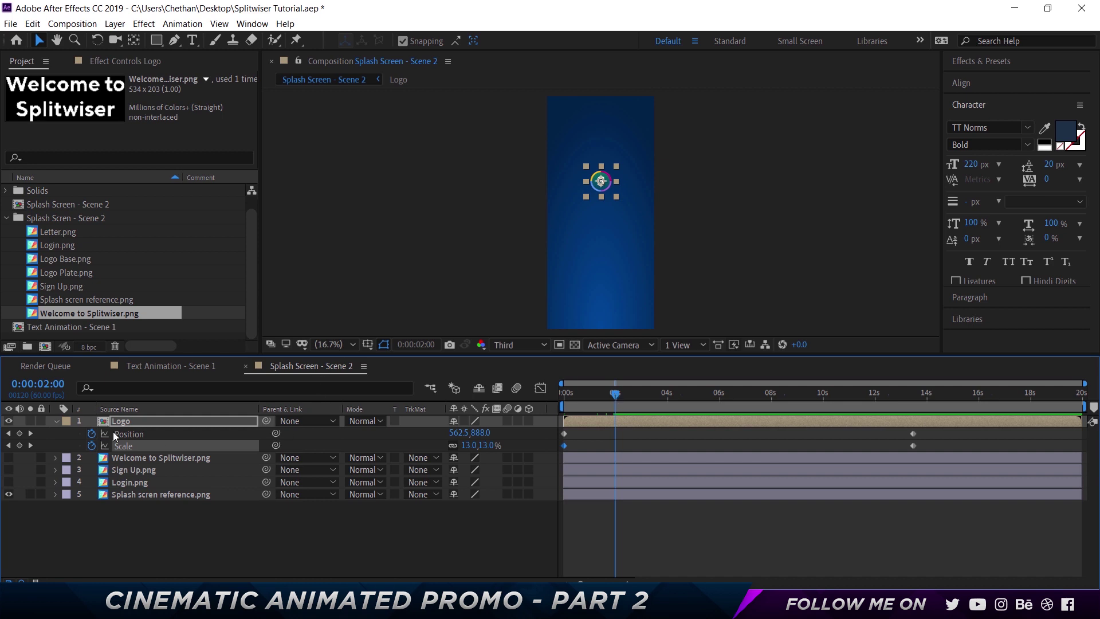
left_click(567, 434)
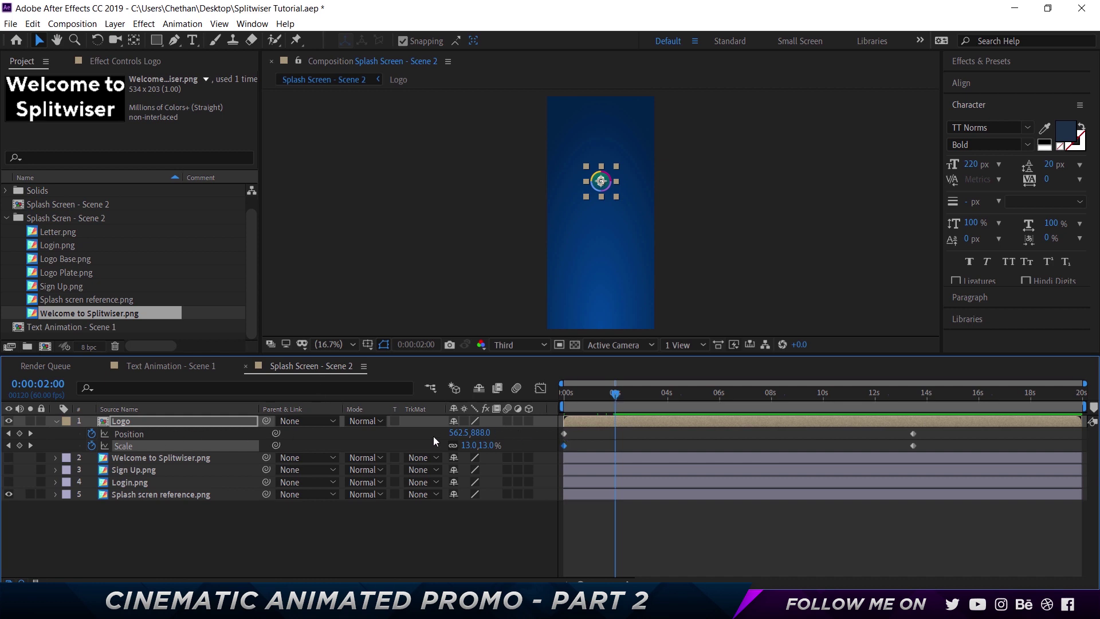
left_click(534, 438)
left_click(600, 181)
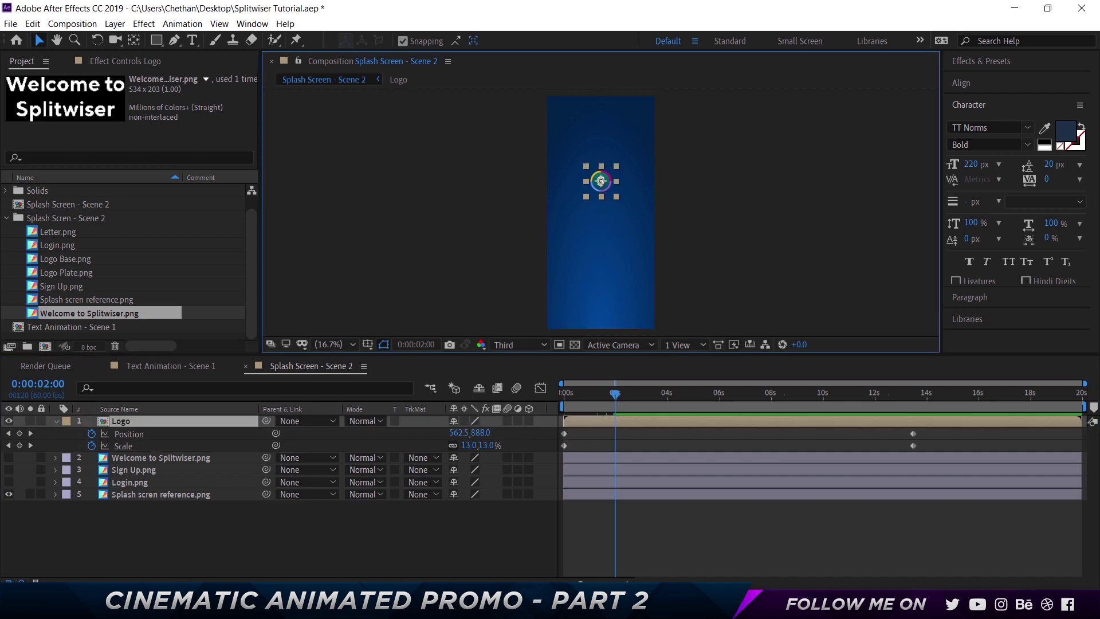
left_click(996, 83)
left_click(1054, 119)
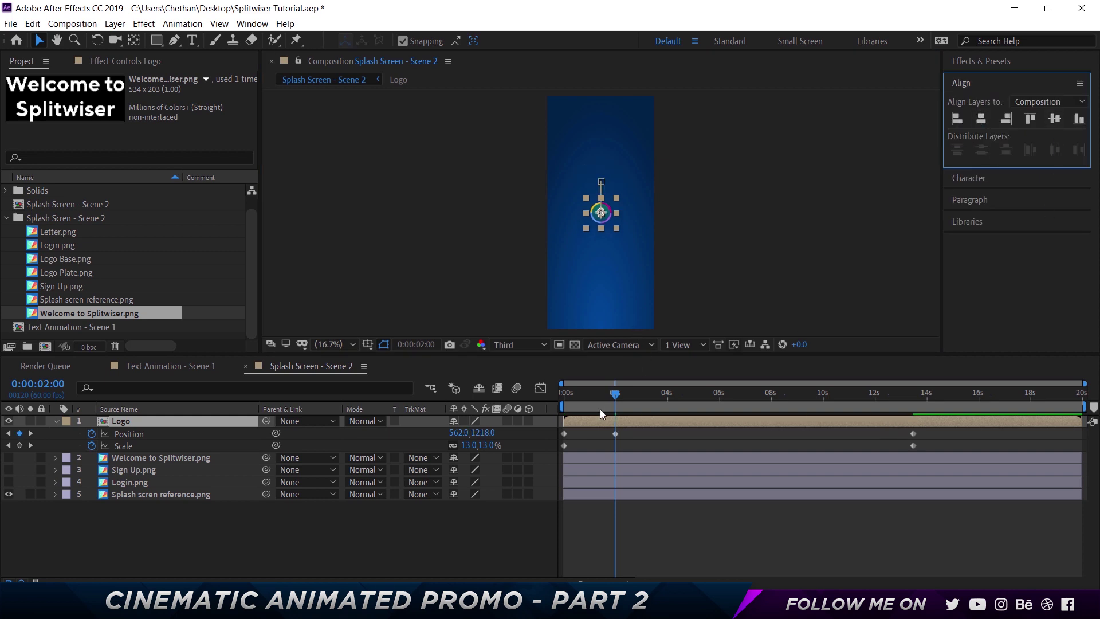
Step: Delete the Logo's Position keyframe at the start and move its first Scale keyframe to 2 seconds
left_click(564, 434)
key("Delete")
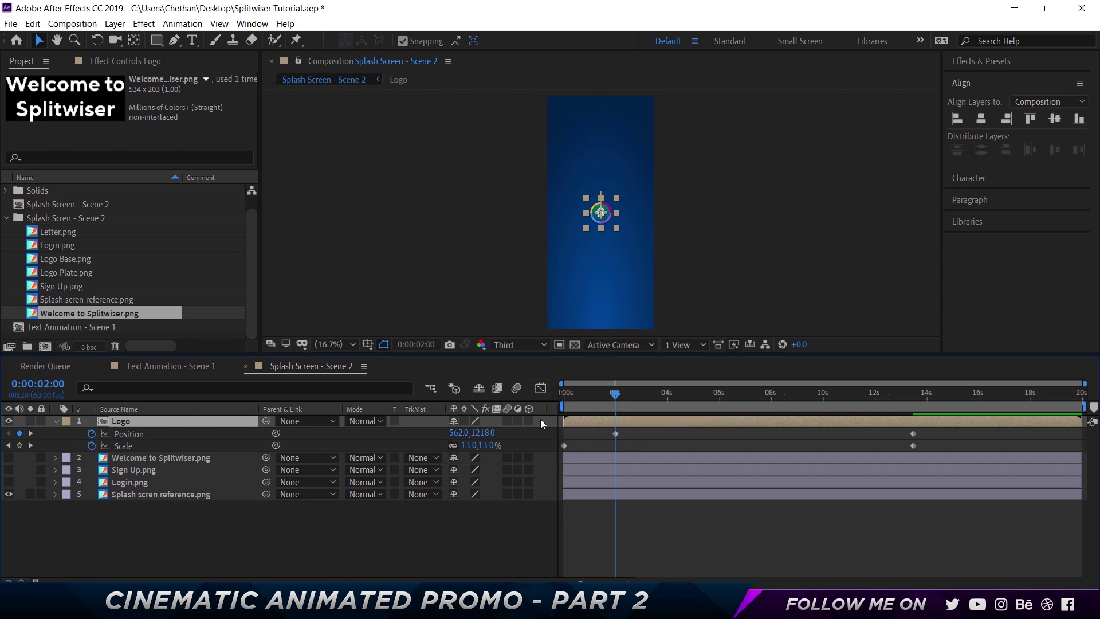
left_click_drag(564, 446, 616, 446)
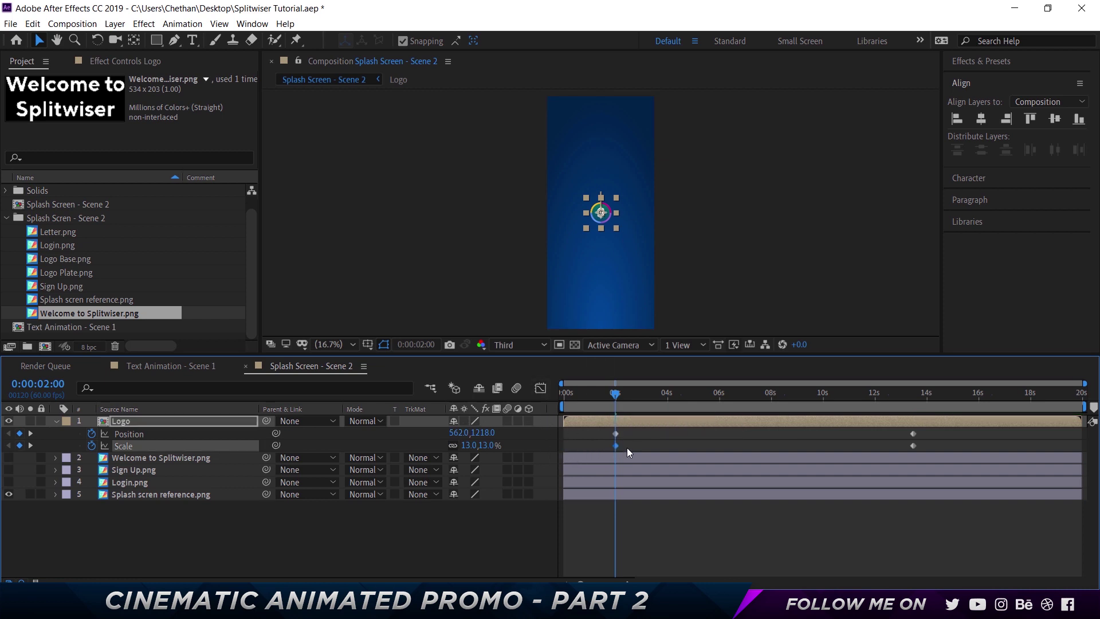
Step: Set the Logo's Scale at the 2-second keyframe to 35%
left_click(488, 446)
key("shift+Up")
key("shift+Up")
key("shift+Up")
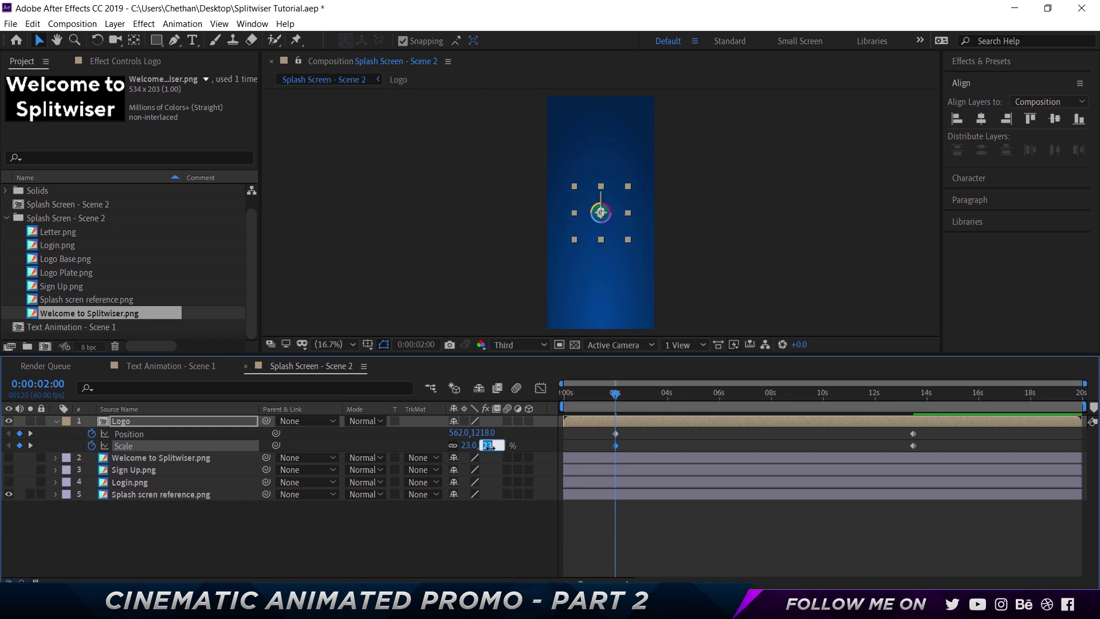
key("Down")
key("Down")
key("Down")
key("Down")
key("Down")
key("Down")
key("Down")
key("Down")
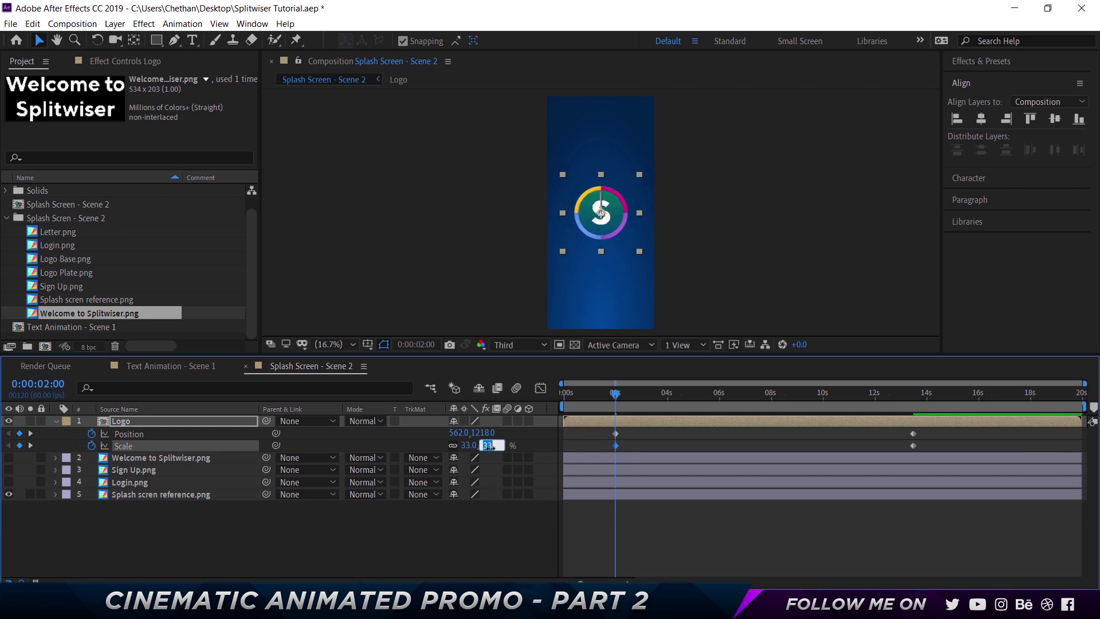
key("Return")
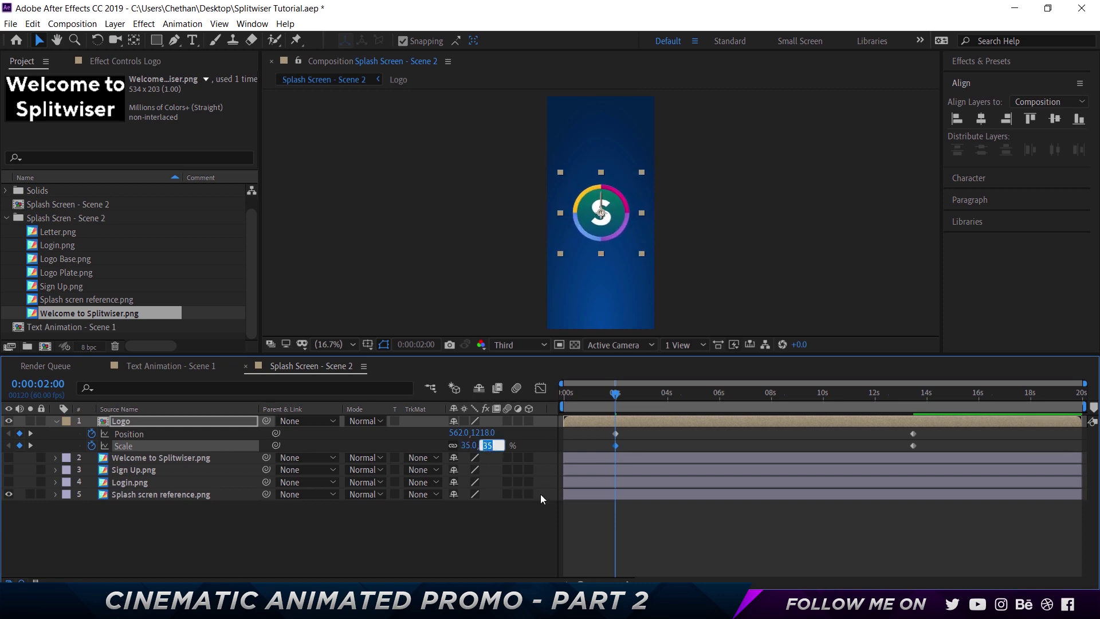
left_click(507, 550)
Step: Preview the Logo's move and shrink animation from the start of the composition
left_click_drag(582, 393, 545, 397)
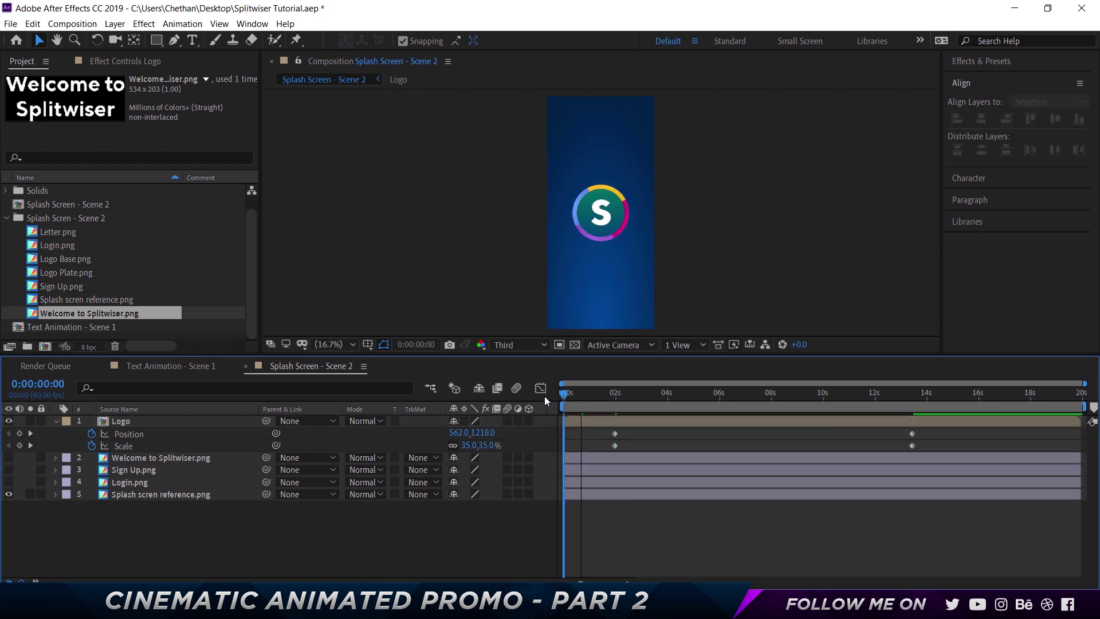
key("space")
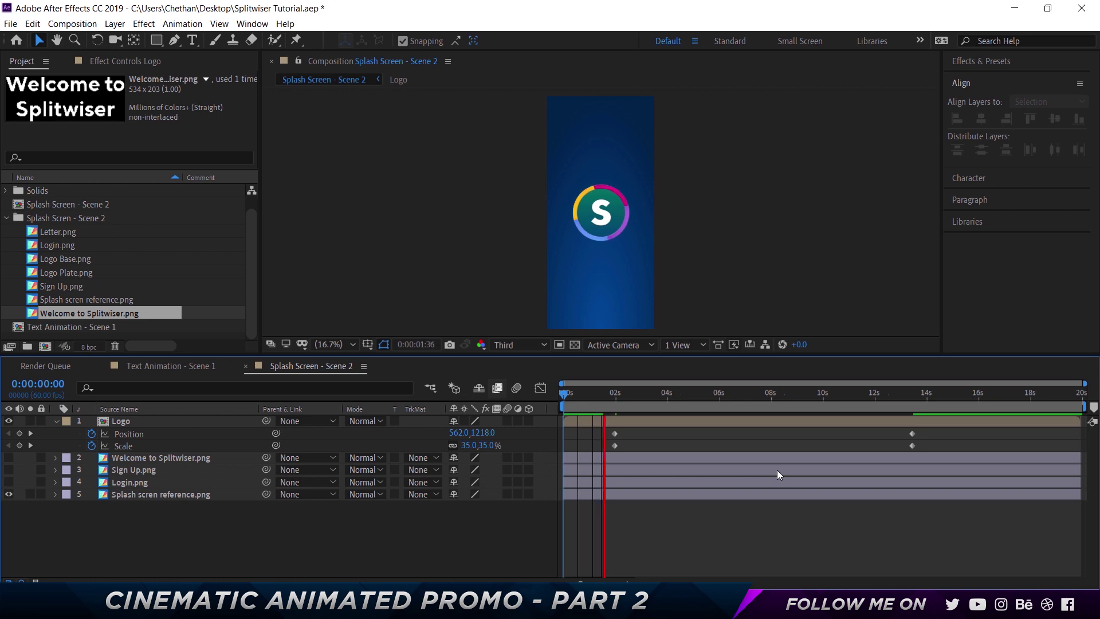
left_click(624, 395)
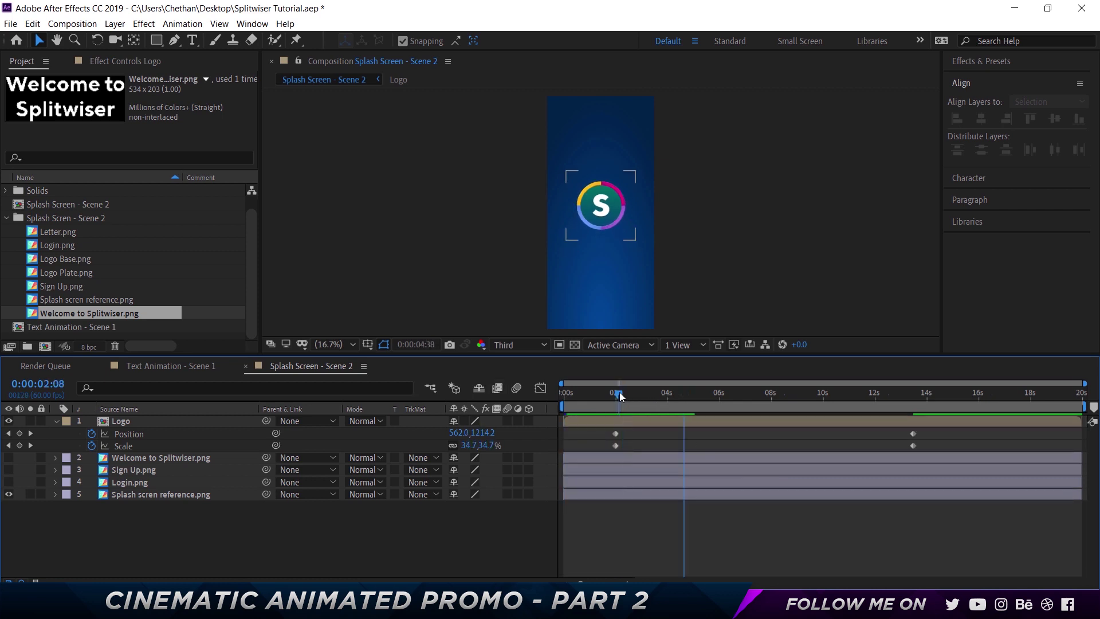
left_click_drag(619, 392, 650, 392)
Step: Lower the composition preview resolution to Quarter and save the project
left_click(541, 345)
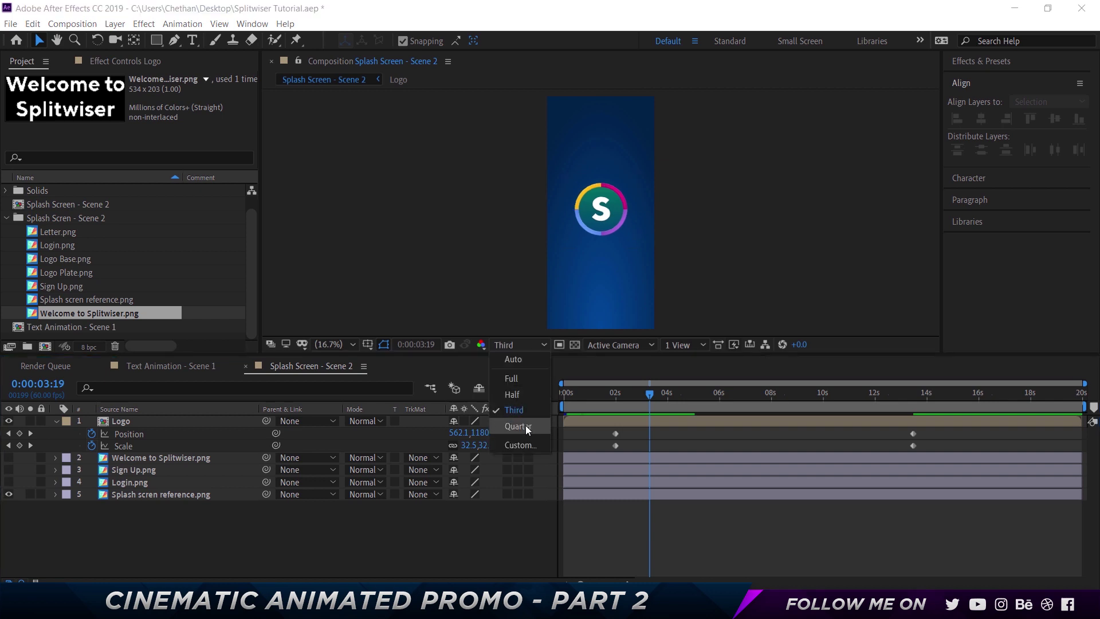
left_click(525, 425)
key("ctrl+s")
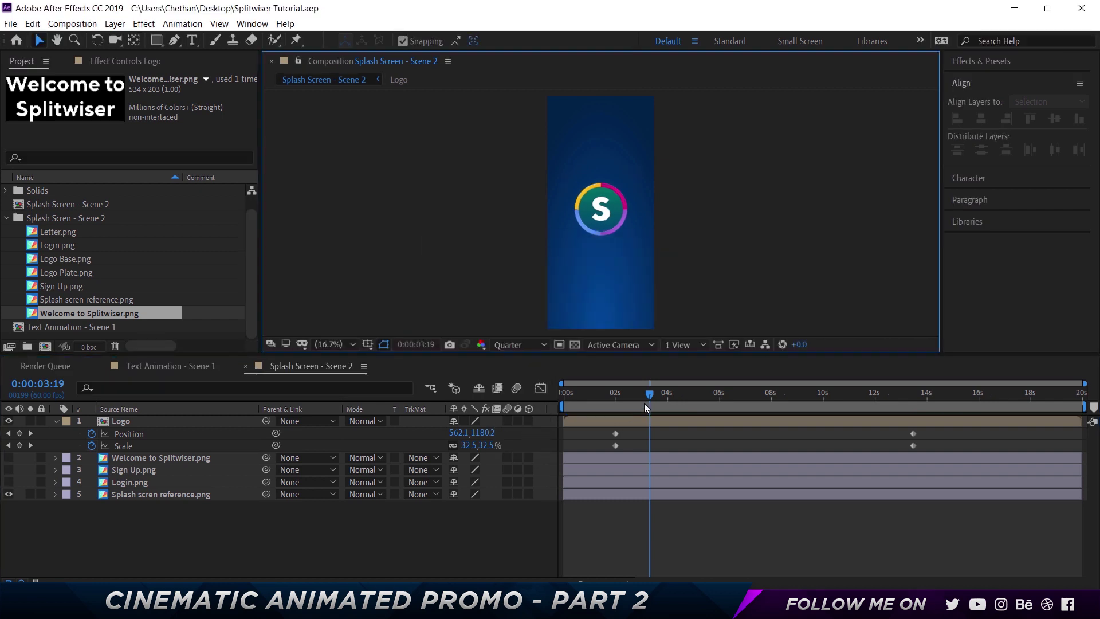
Step: Move the Logo's first Position and Scale keyframes to 0:00:01:10
left_click_drag(648, 398, 530, 398)
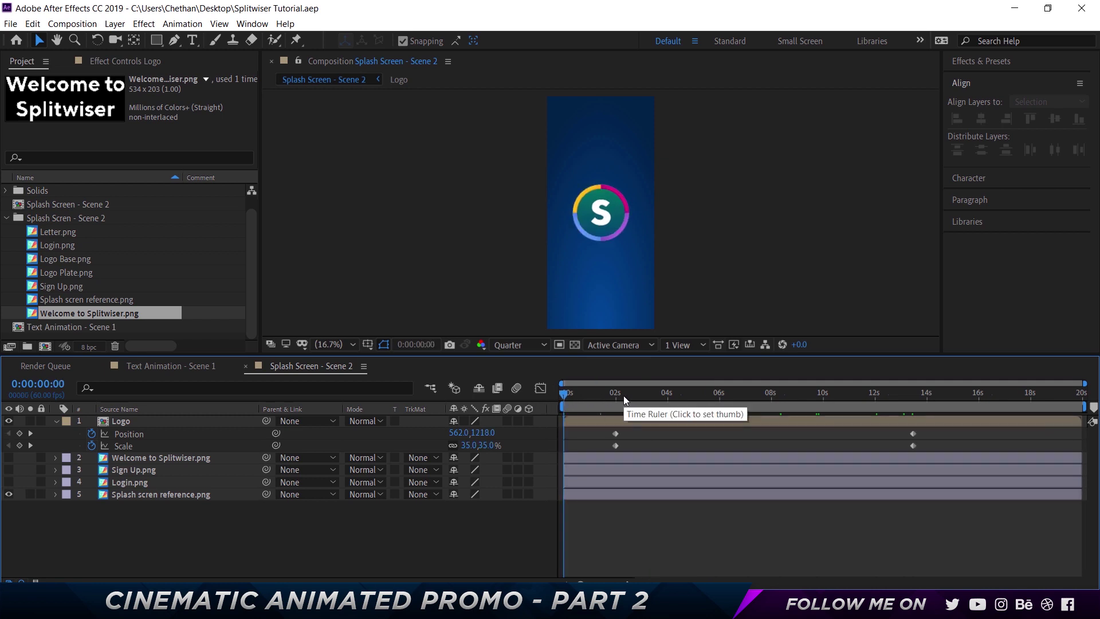
left_click(600, 396)
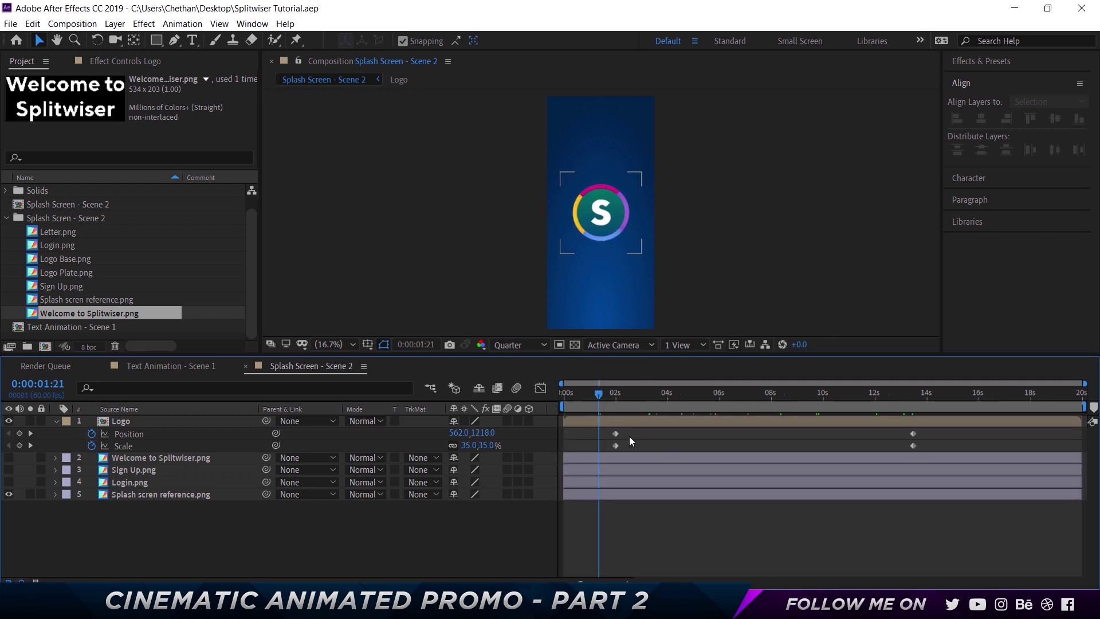
key("shift+Page_Up")
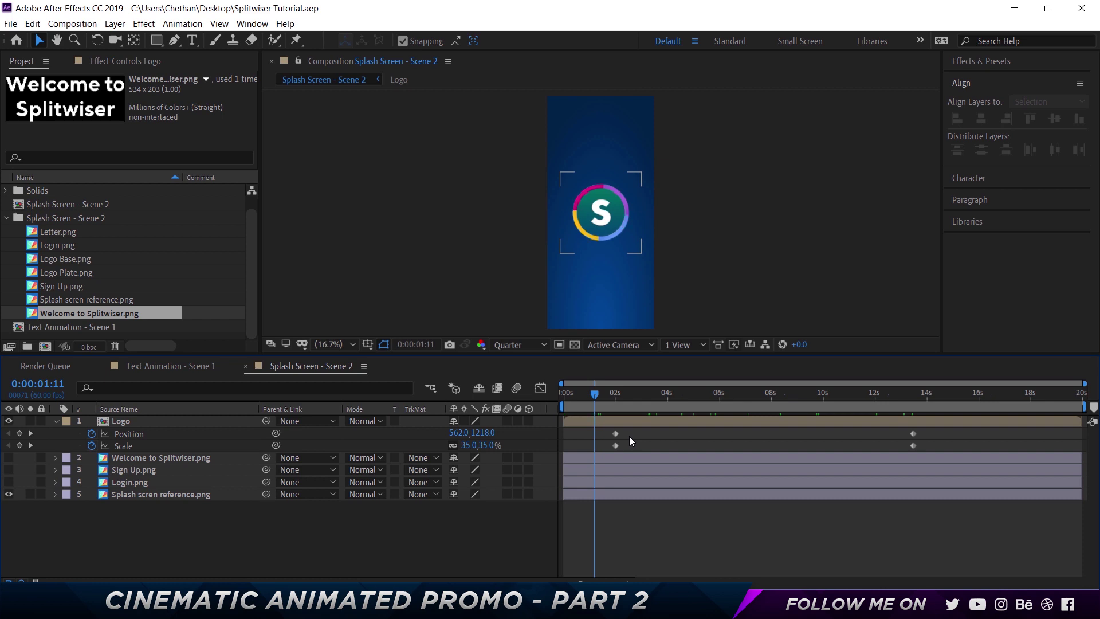
key("shift+Page_Up")
key("Page_Down")
key("Page_Down")
key("Page_Down")
key("Page_Down")
key("Page_Down")
key("Page_Down")
key("Page_Down")
key("Page_Down")
key("Page_Down")
left_click_drag(641, 449, 596, 433)
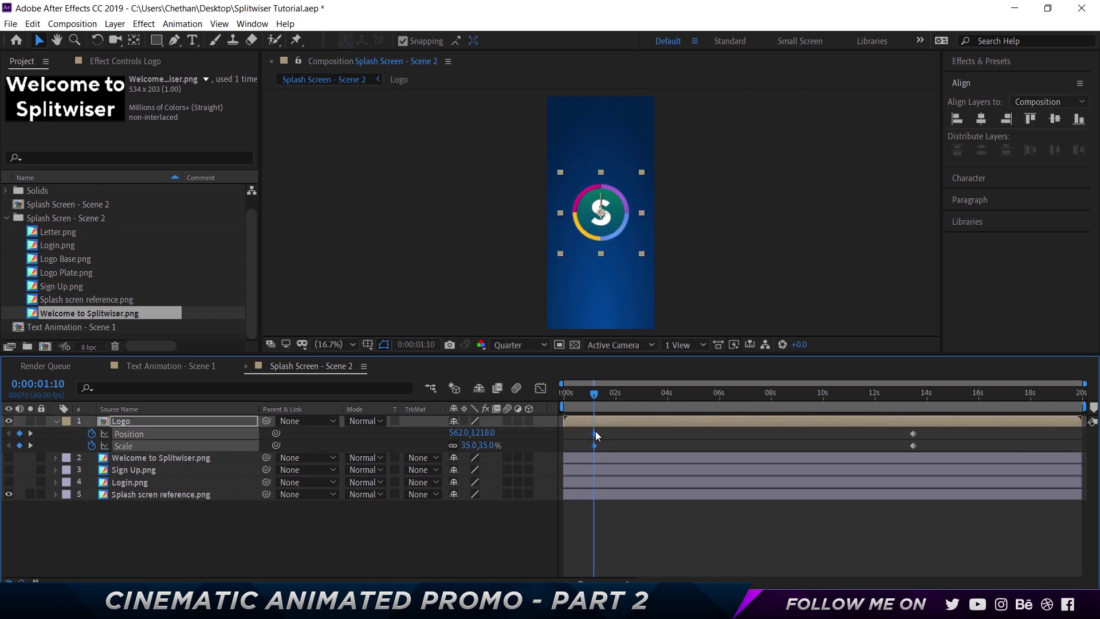
Step: Move the Logo's ending Position and Scale keyframes to 0:00:01:40
key("shift+Page_Down")
key("shift+Page_Down")
key("shift+Page_Down")
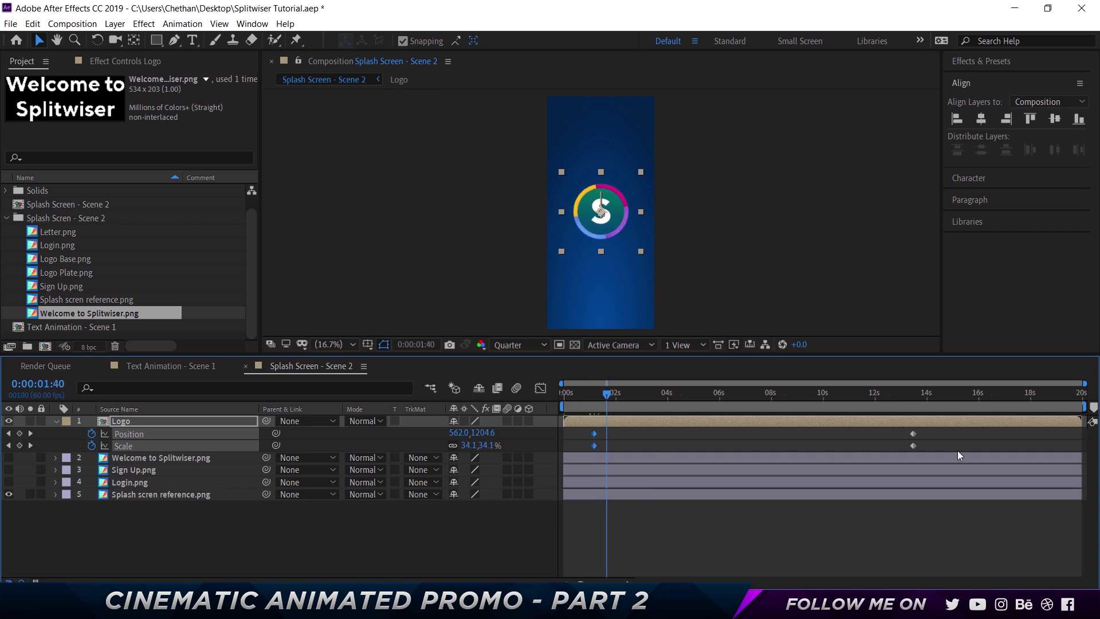
left_click_drag(958, 450, 604, 436)
Step: Apply Easy Ease to the Logo's starting and ending Position and Scale keyframes
left_click(585, 394)
right_click(606, 434)
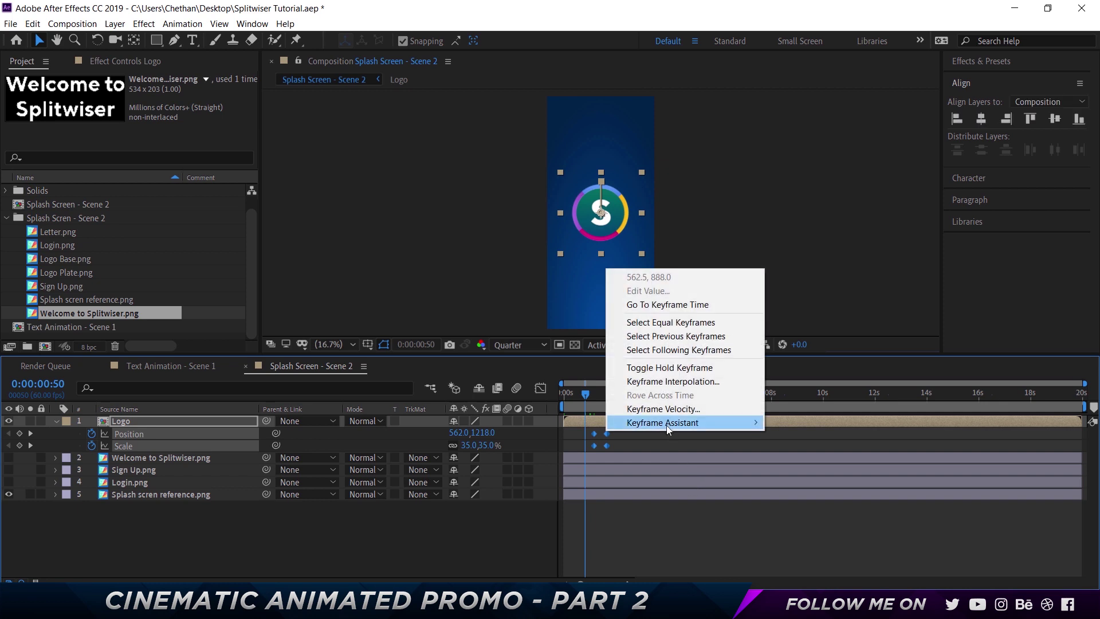
mouse_move(666, 424)
left_click(813, 469)
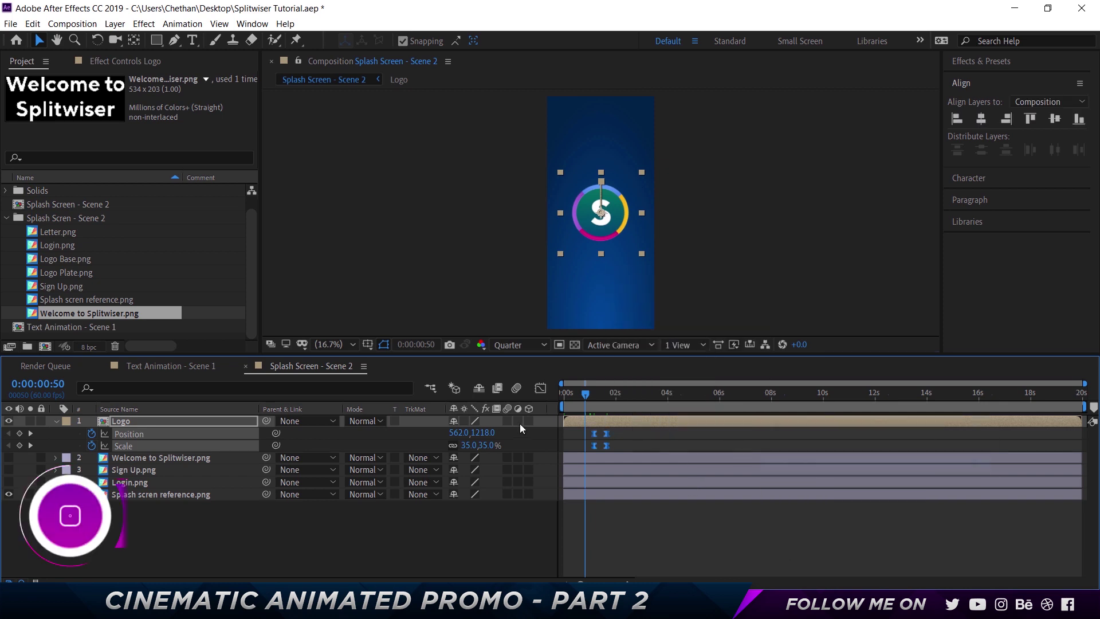
Step: In the speed graph, increase the incoming influence of the Logo's ending Position and Scale keyframes to 100%
left_click(540, 388)
scroll(688, 553, "up", 5)
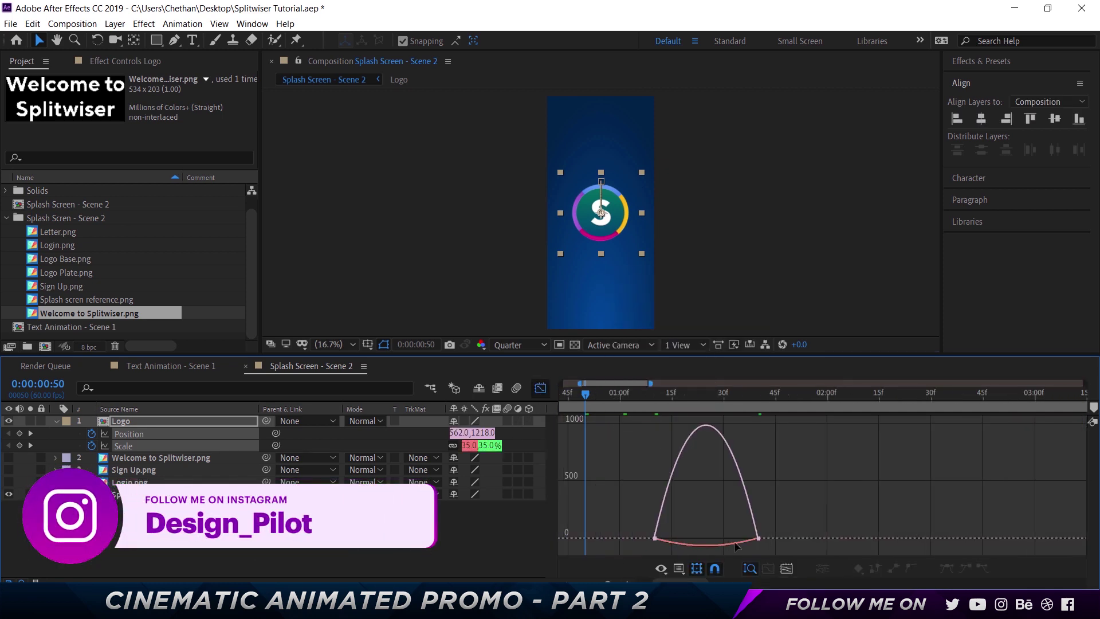
left_click_drag(739, 539, 685, 543)
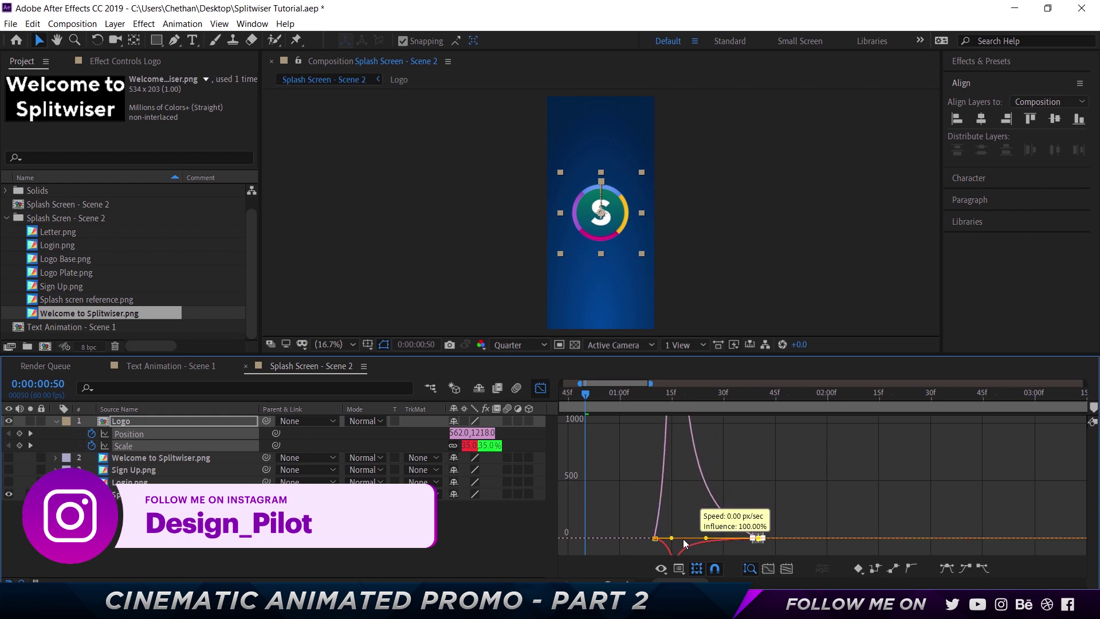
left_click(541, 388)
Step: Preview the eased Logo animation from the start of the composition
left_click(610, 397)
key("Home")
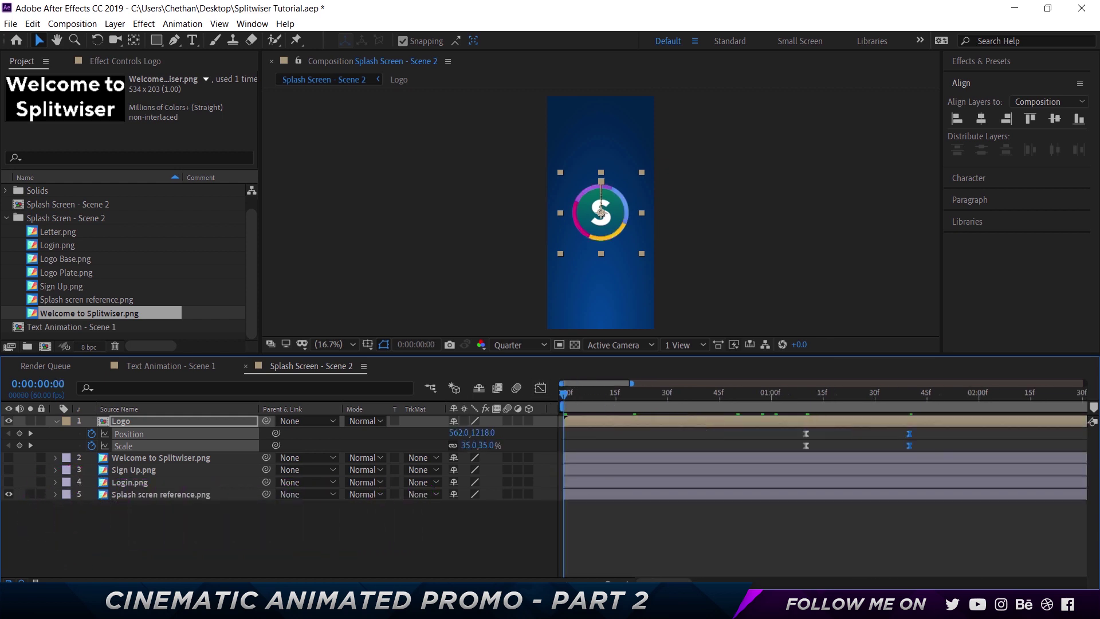
left_click_drag(689, 582, 805, 582)
left_click(707, 538)
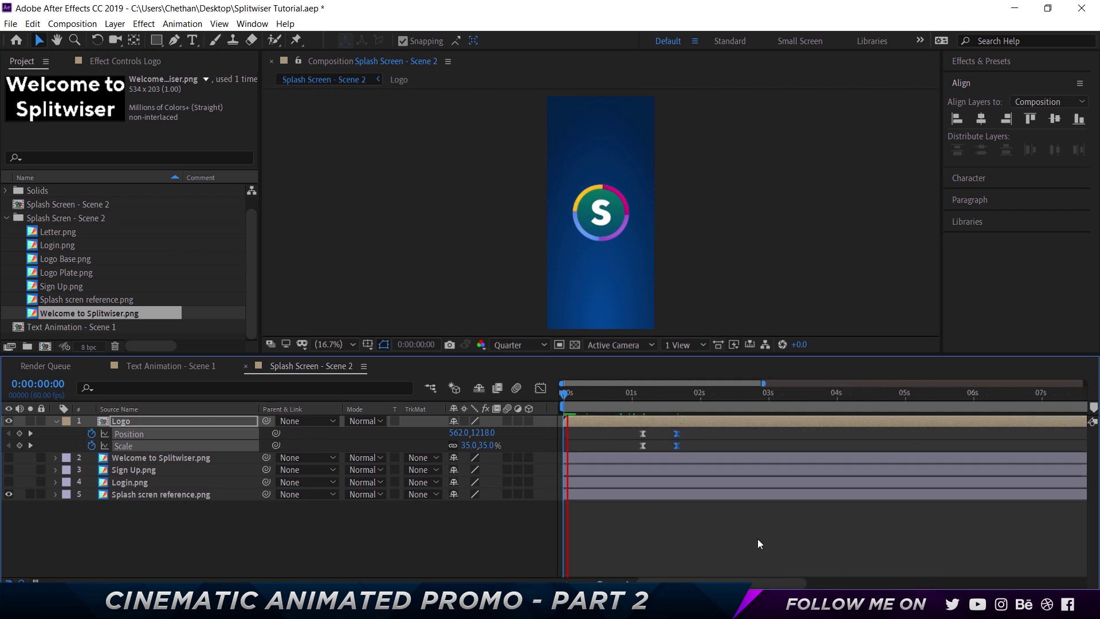
key("space")
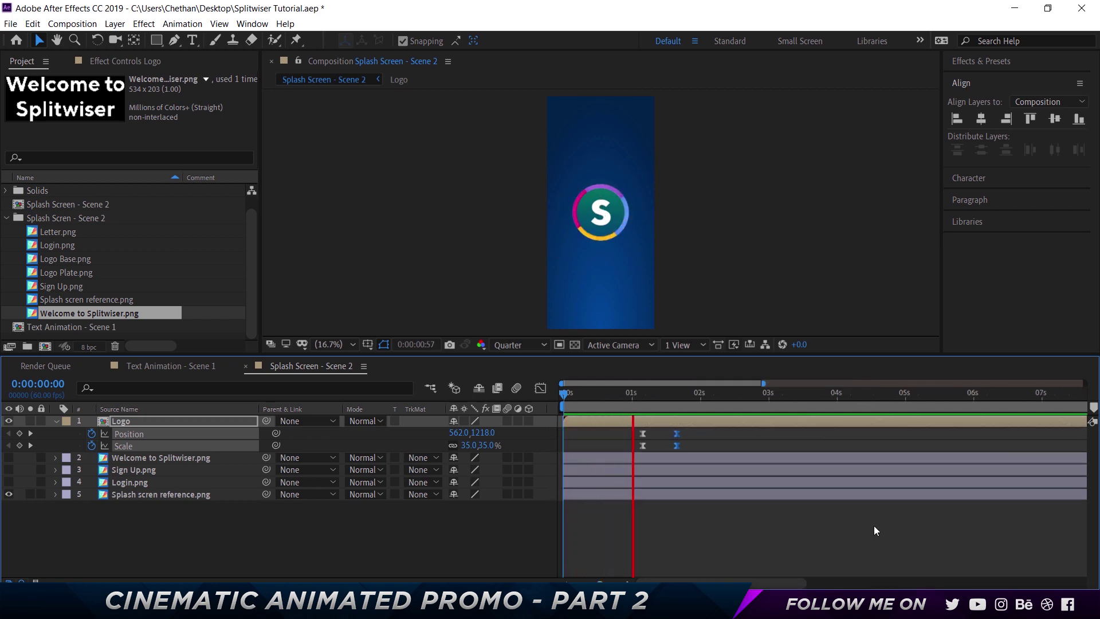
Step: Move the Logo's ending Position and Scale keyframes to 0:00:02:00 and preview the slower animation
left_click_drag(680, 391, 647, 394)
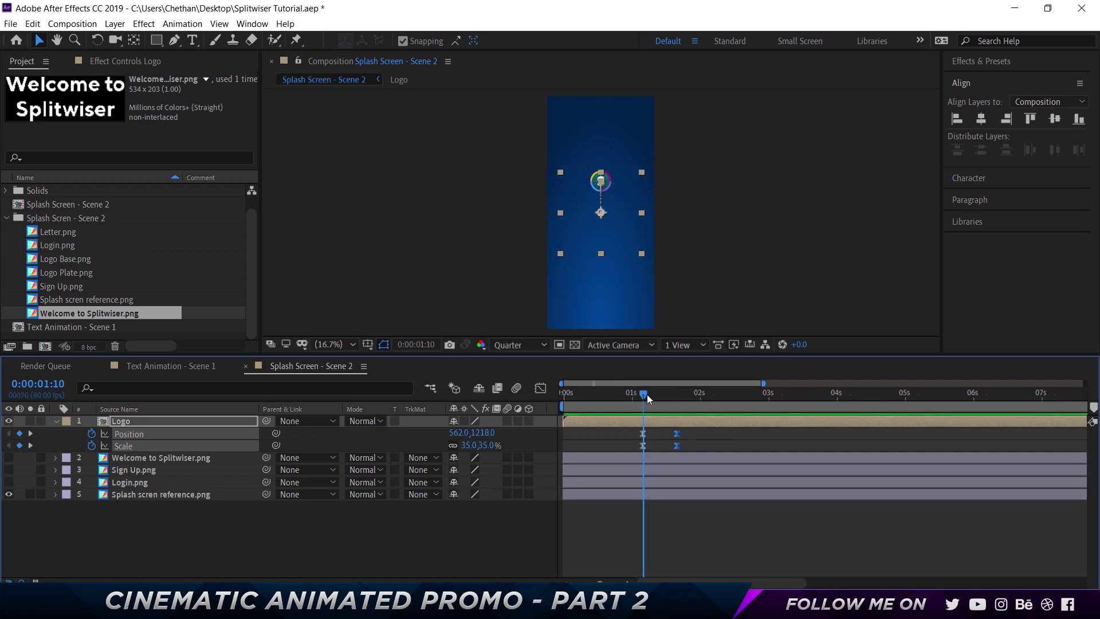
key("shift+Page_Down")
key("shift+Page_Down")
key("shift+Page_Down")
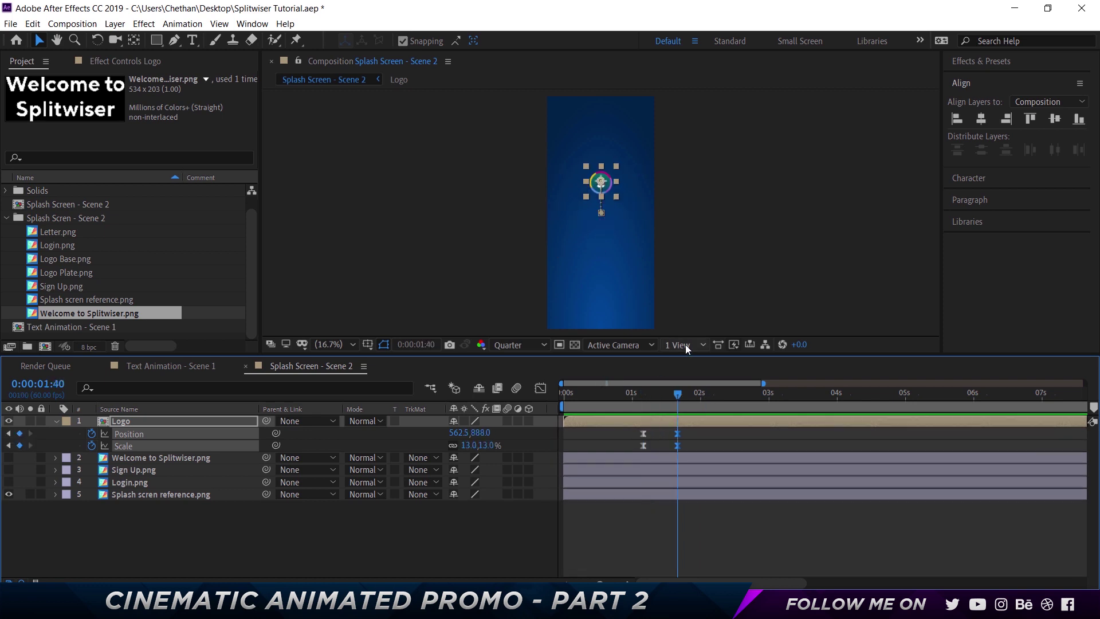
key("shift+Page_Down")
key("shift+Page_Down")
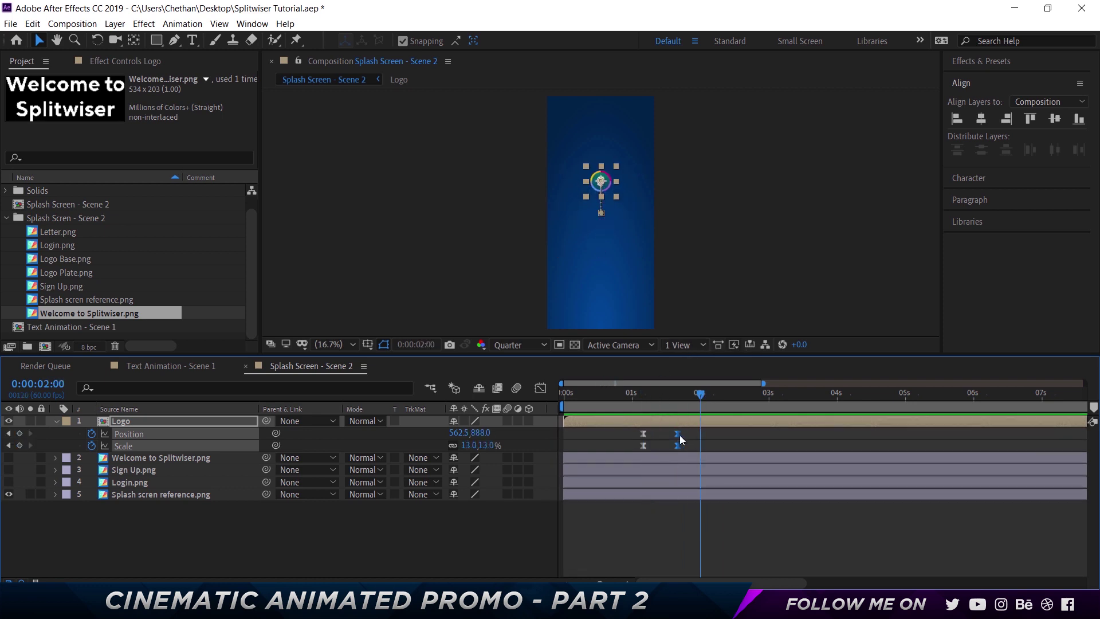
left_click_drag(679, 434, 699, 434)
key("space")
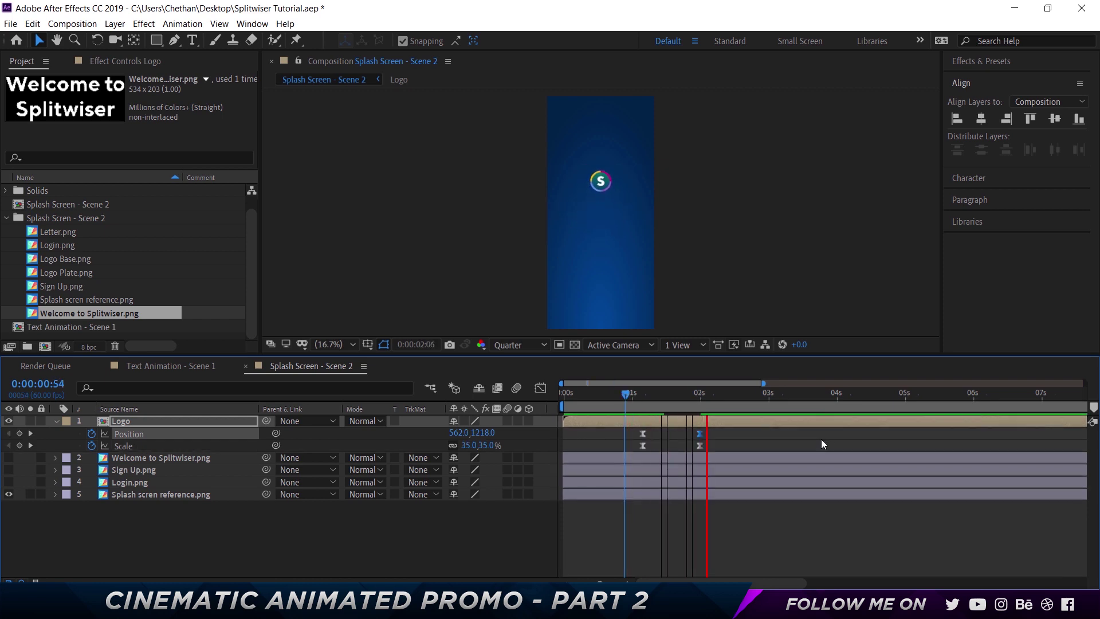
key("space")
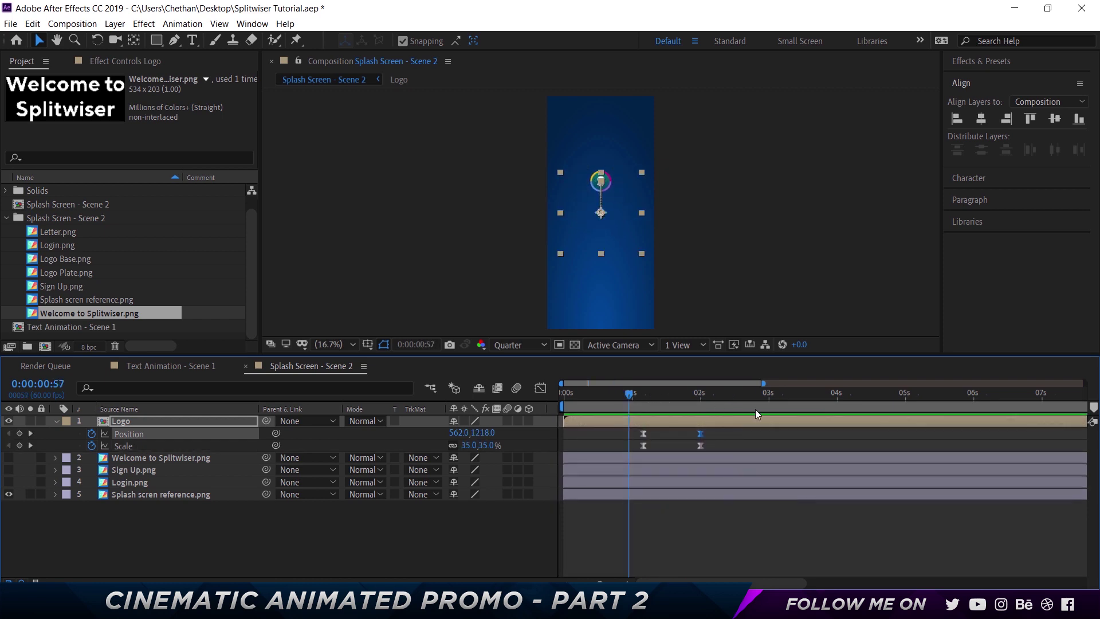
Step: Make the Welcome to Splitwiser, Sign Up and Login layers visible
left_click_drag(756, 410, 643, 402)
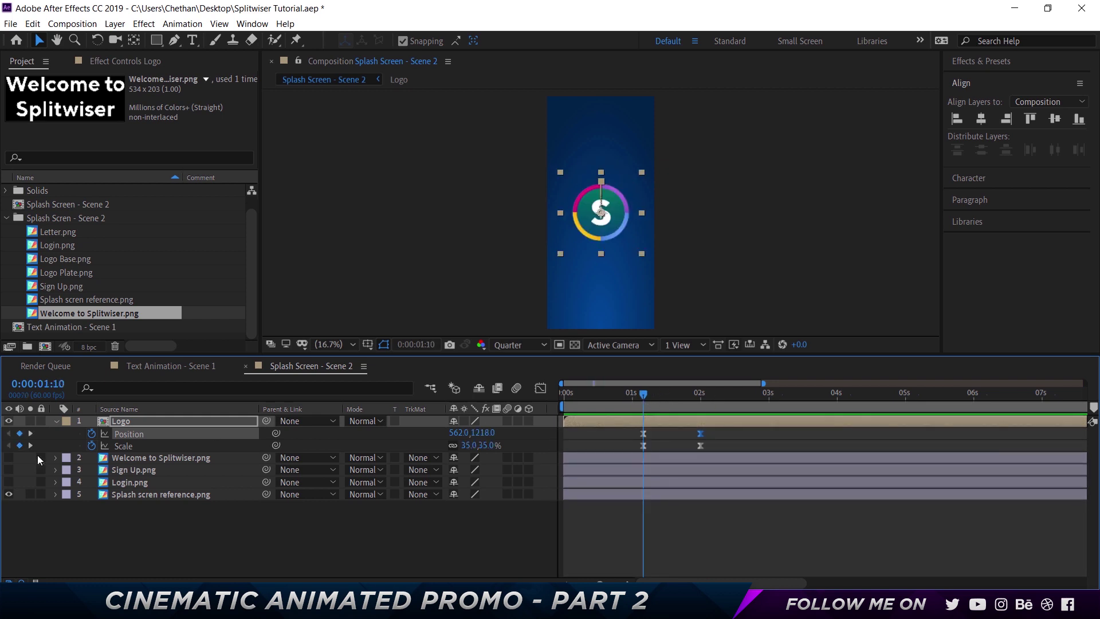
left_click_drag(9, 457, 9, 482)
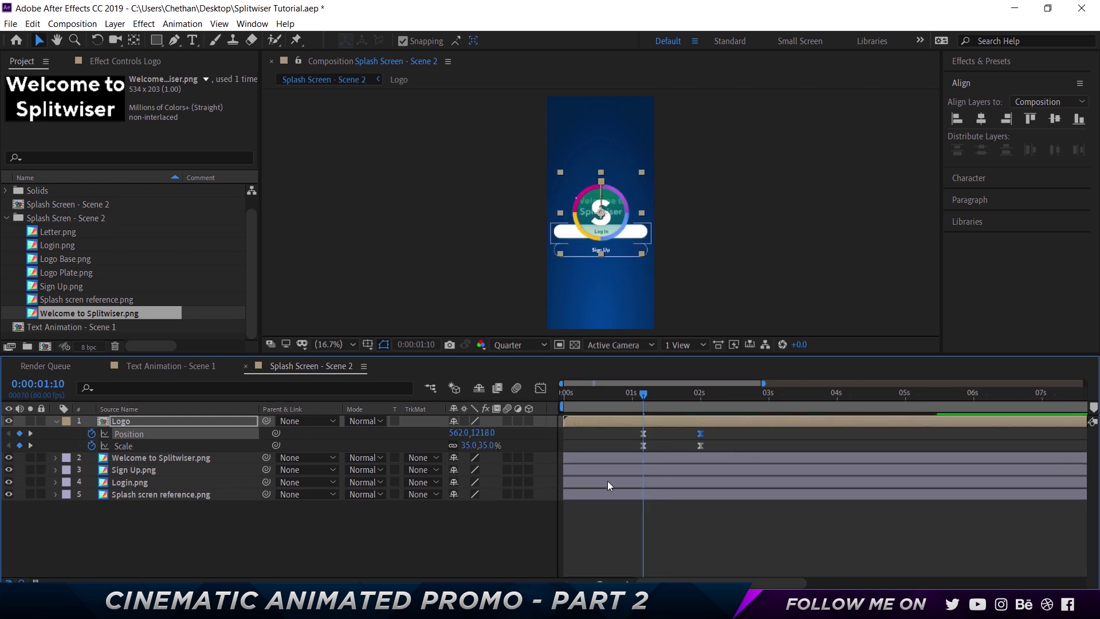
Step: Add Position and Opacity keyframes to the Welcome to Splitwiser, Sign Up and Login layers at 0:00:01:33 and 0:00:02:00
left_click_drag(651, 401, 672, 402)
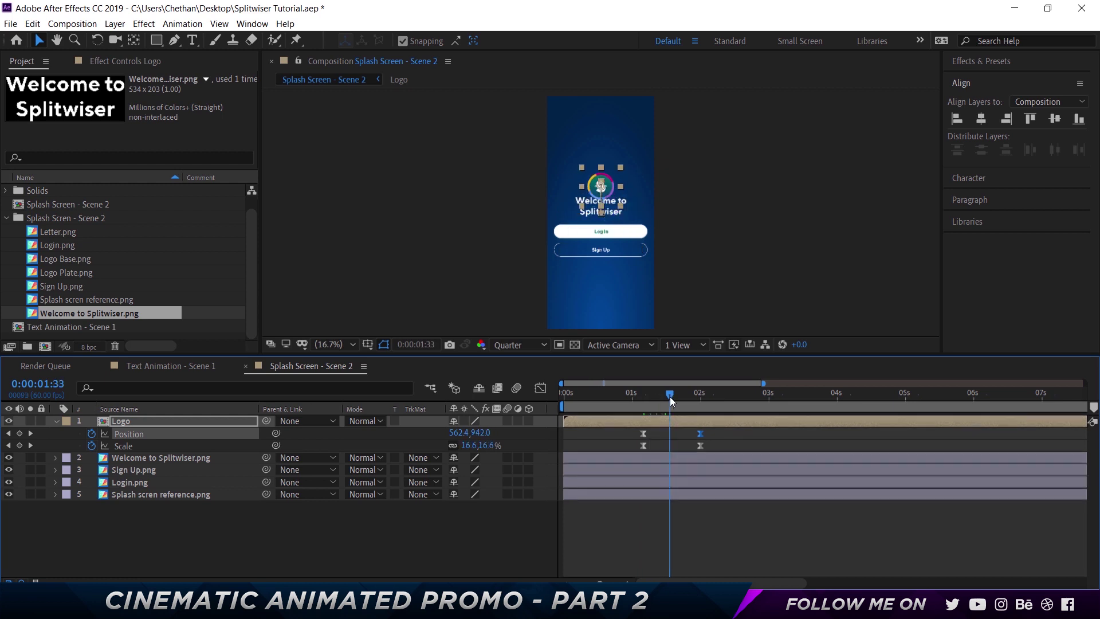
left_click(134, 458)
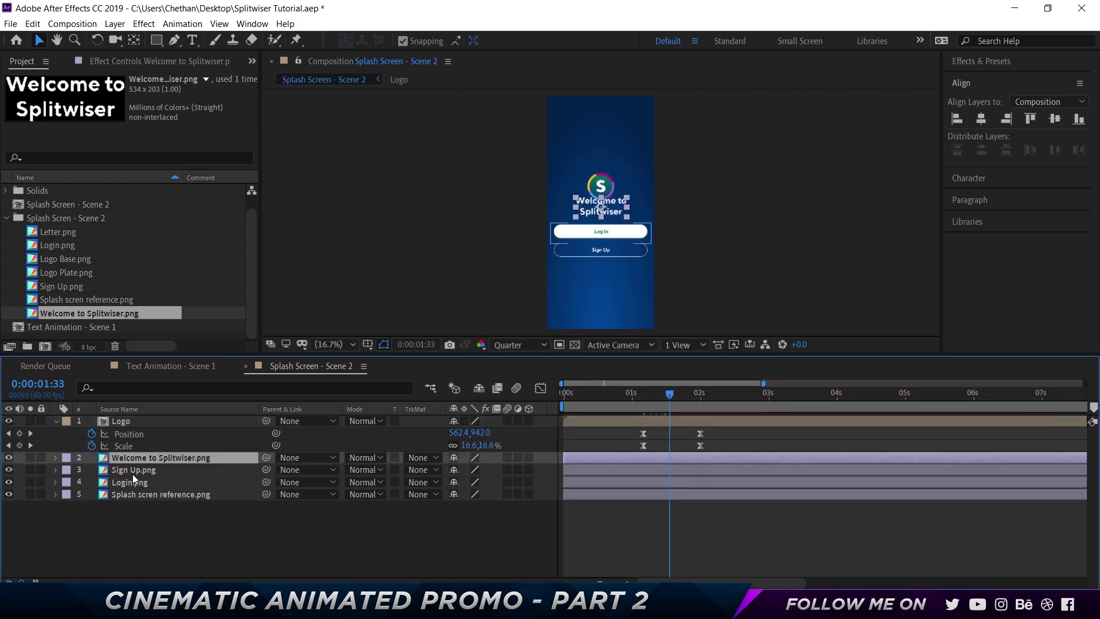
left_click(132, 471)
left_click(135, 483)
left_click(140, 458)
left_click(146, 483, "shift")
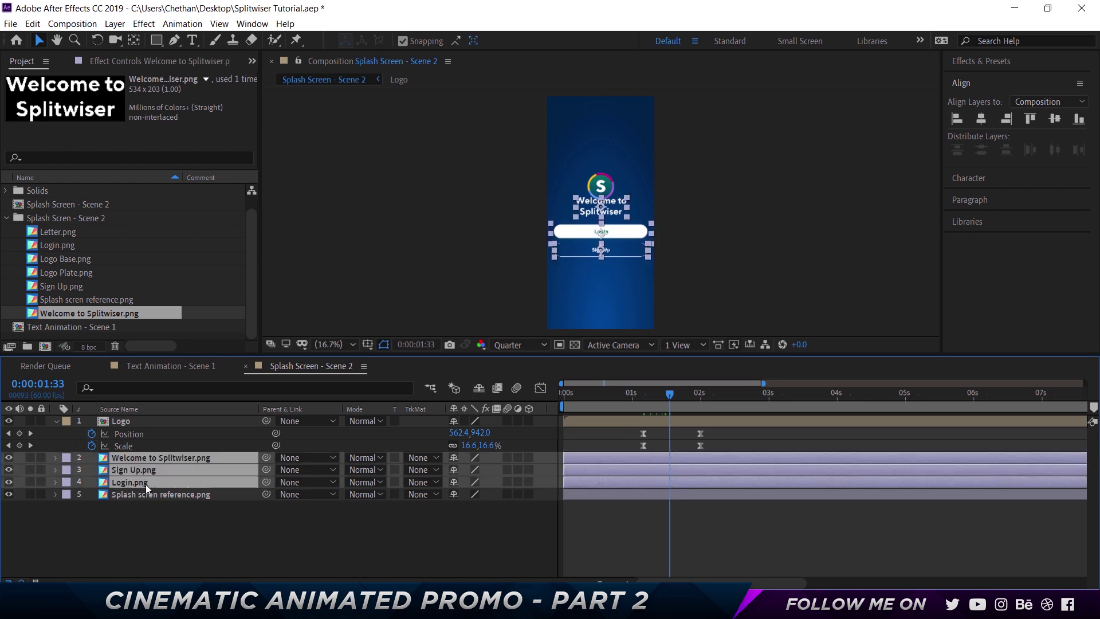
key("p")
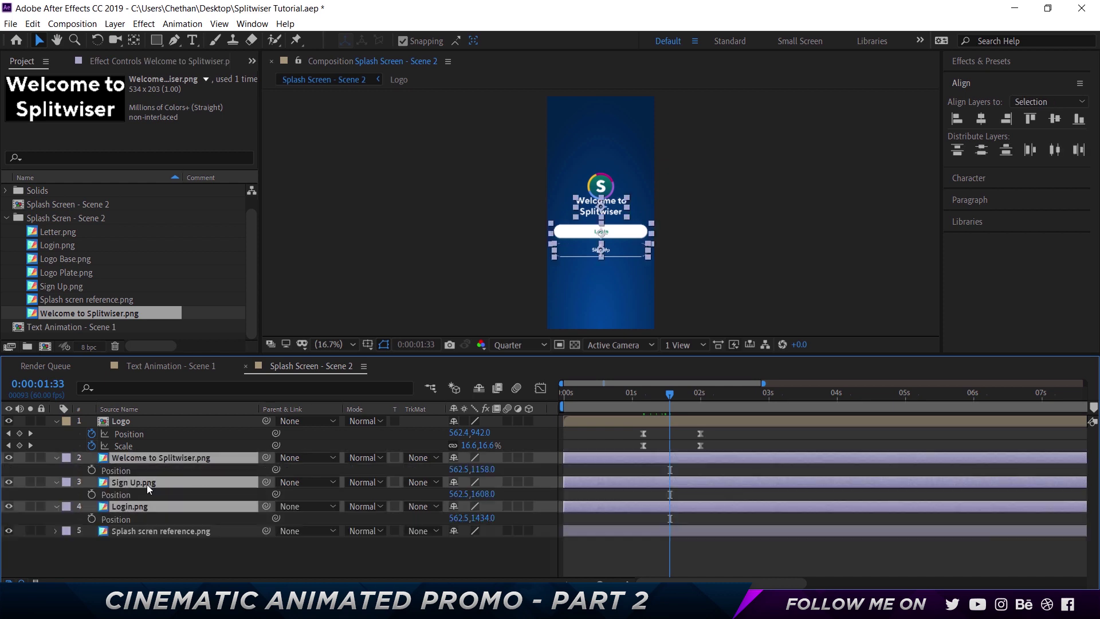
key("shift+t")
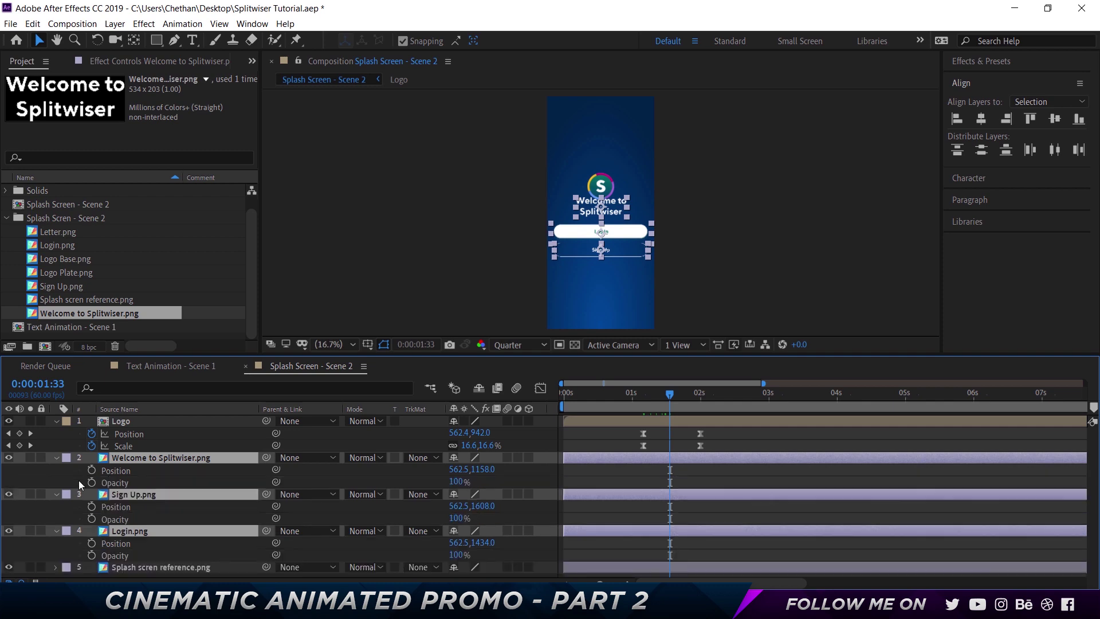
left_click(91, 471)
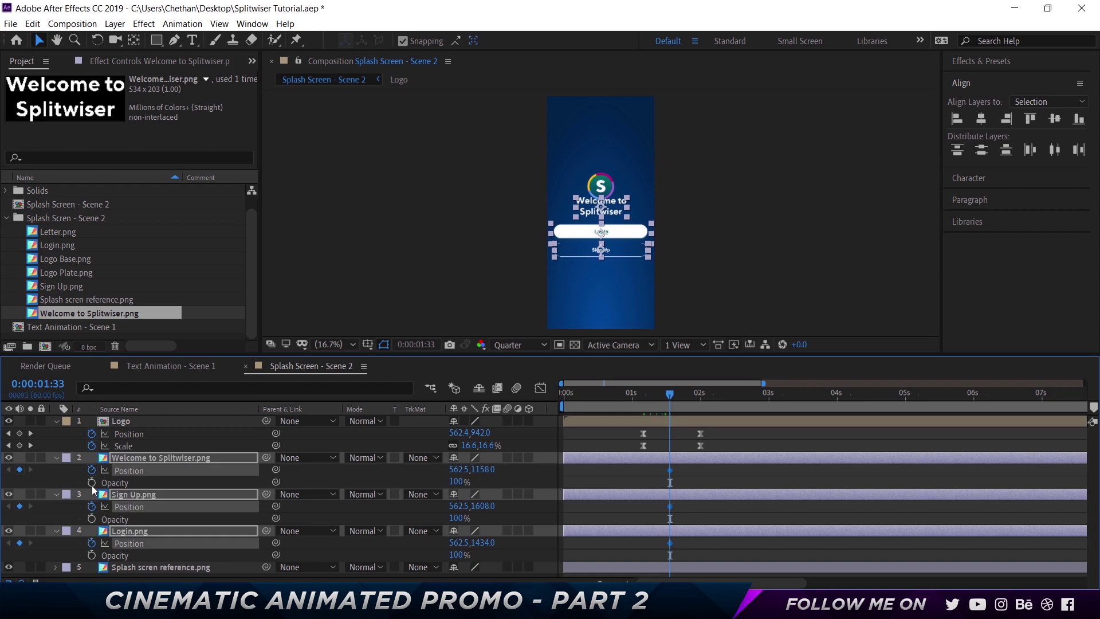
left_click(92, 483)
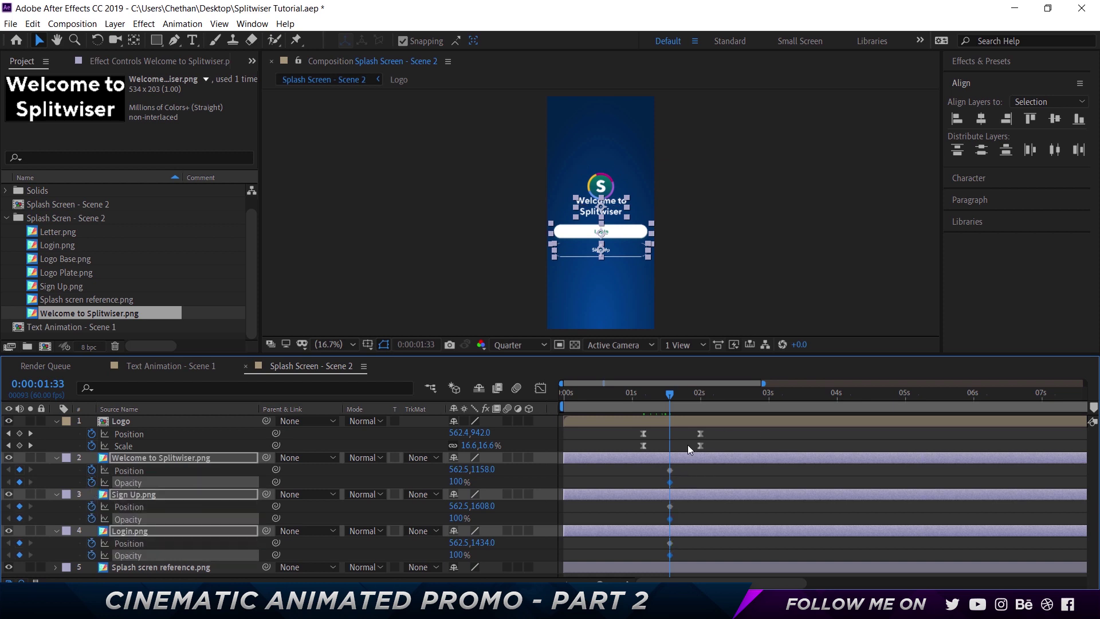
left_click_drag(679, 403, 696, 396)
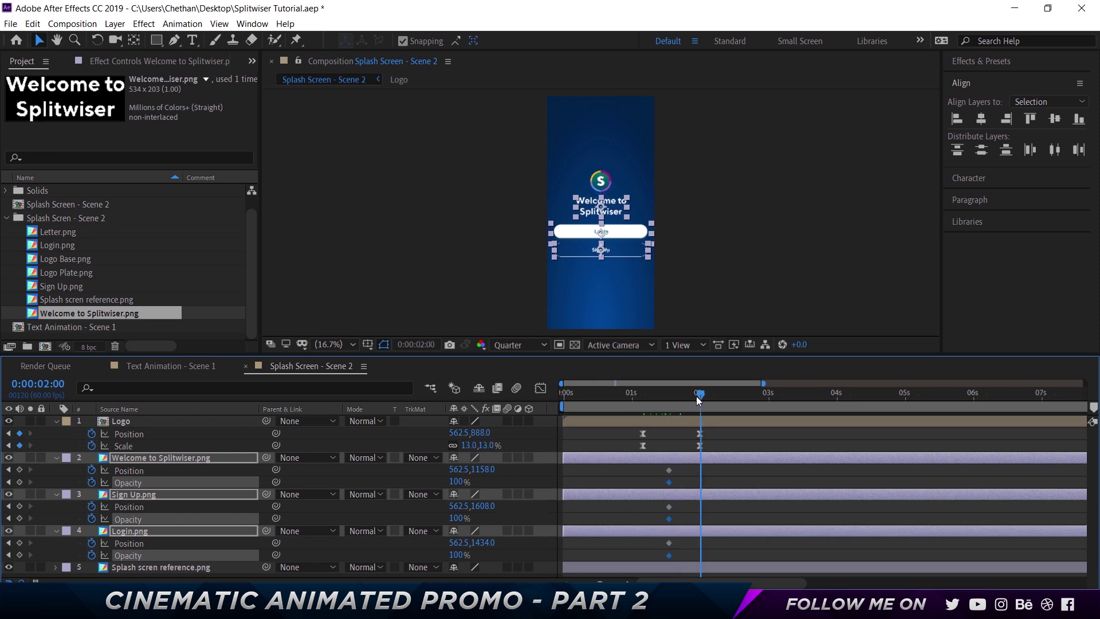
left_click(20, 482)
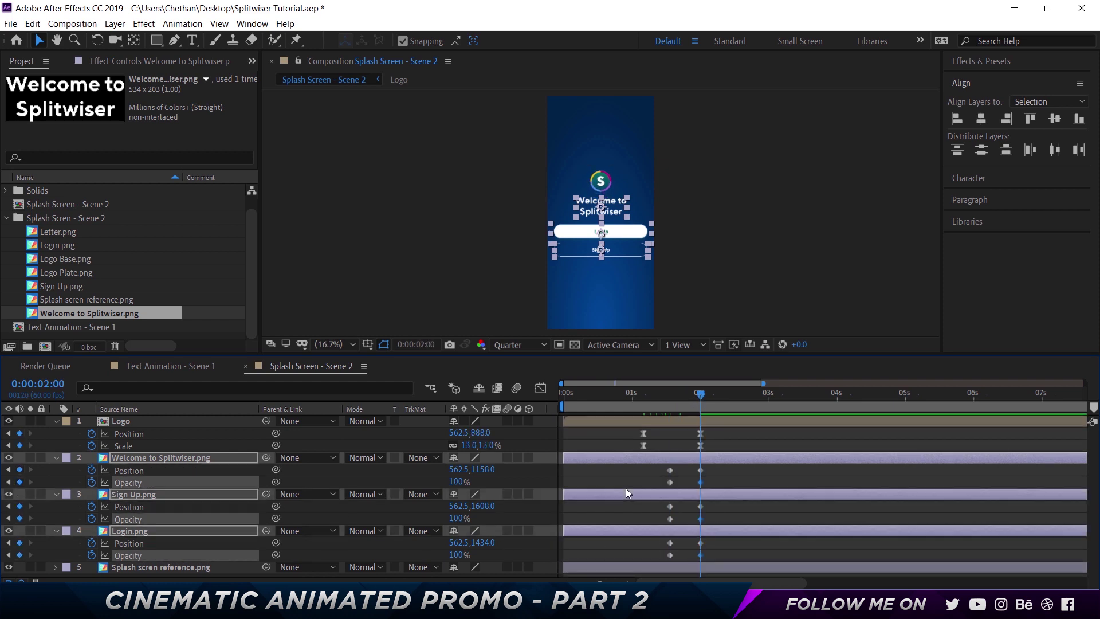
Step: At 0:00:01:33, move the three layers down together by 180 pixels, putting the welcome text at Y 1338, Login at 1614 and Sign Up at 1788
left_click_drag(691, 397, 669, 397)
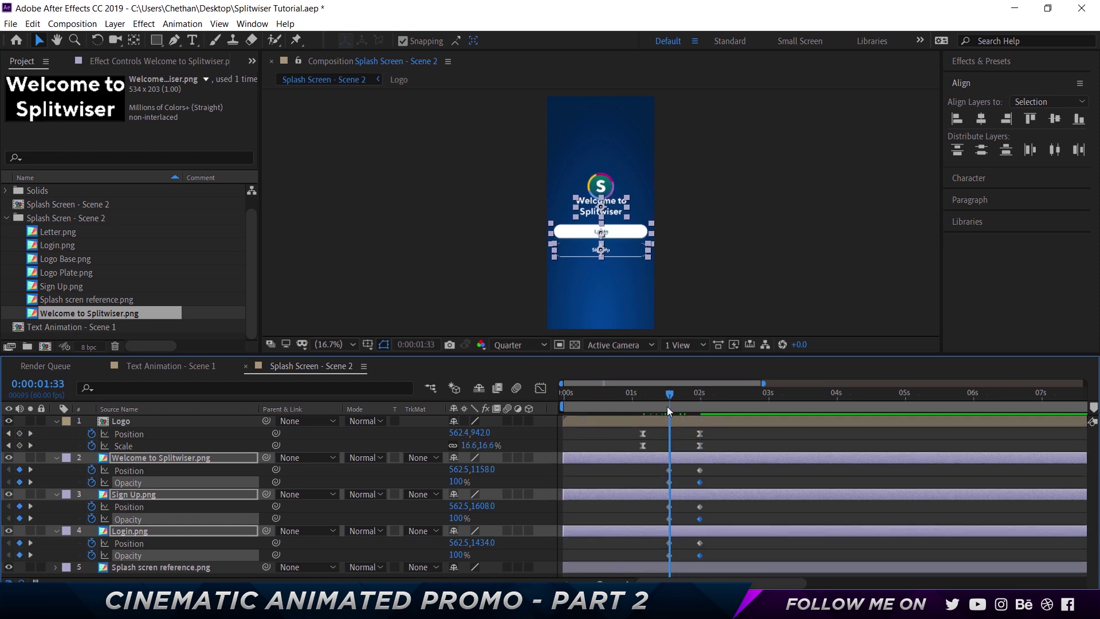
key("shift+Down")
key("shift+Down")
key("shift+Down")
key("shift+Down")
key("shift+Down")
key("shift+Down")
key("shift+Down")
key("shift+Down")
key("shift+Down")
key("shift+Down")
key("shift+Down")
key("shift+Down")
key("shift+Down")
key("shift+Down")
key("shift+Down")
key("shift+Down")
key("shift+Down")
key("shift+Down")
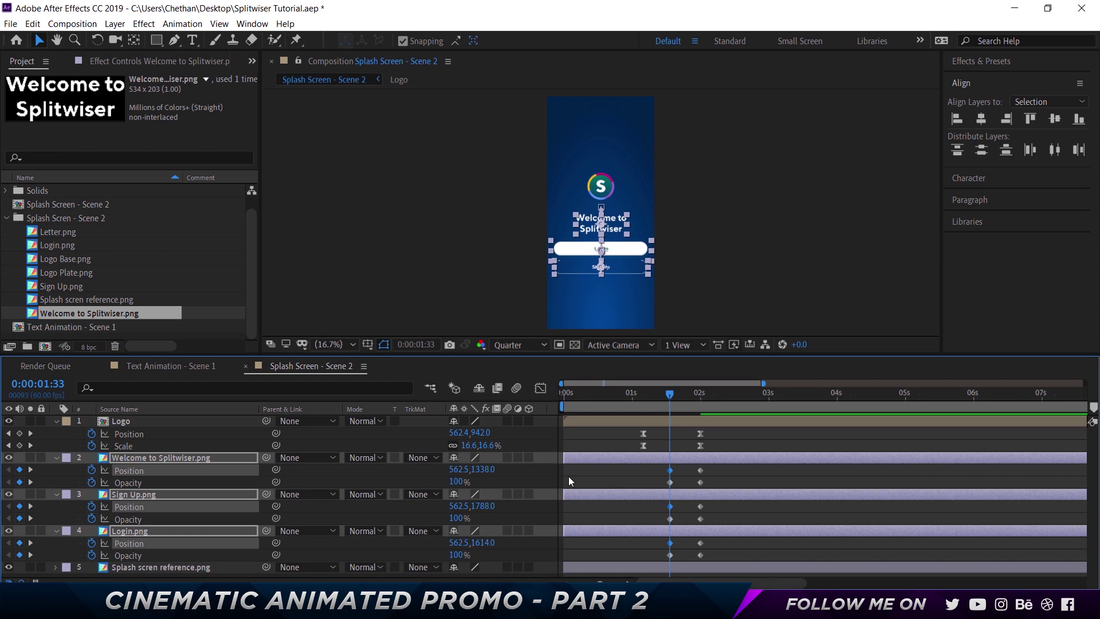
Step: Set the Opacity of the welcome text, Sign Up and Login layers to 0% at 0:00:01:33
left_click(456, 482)
type("0")
key("Return")
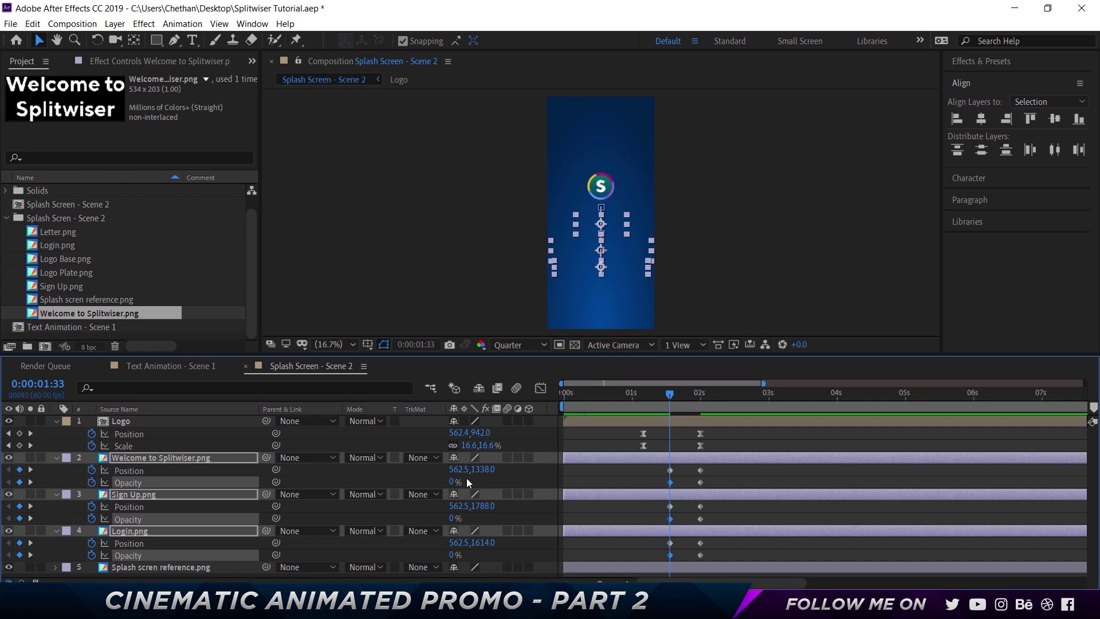
Step: Apply Easy Ease to all Position and Opacity keyframes of the welcome text, Sign Up and Login layers
left_click_drag(653, 559, 700, 466)
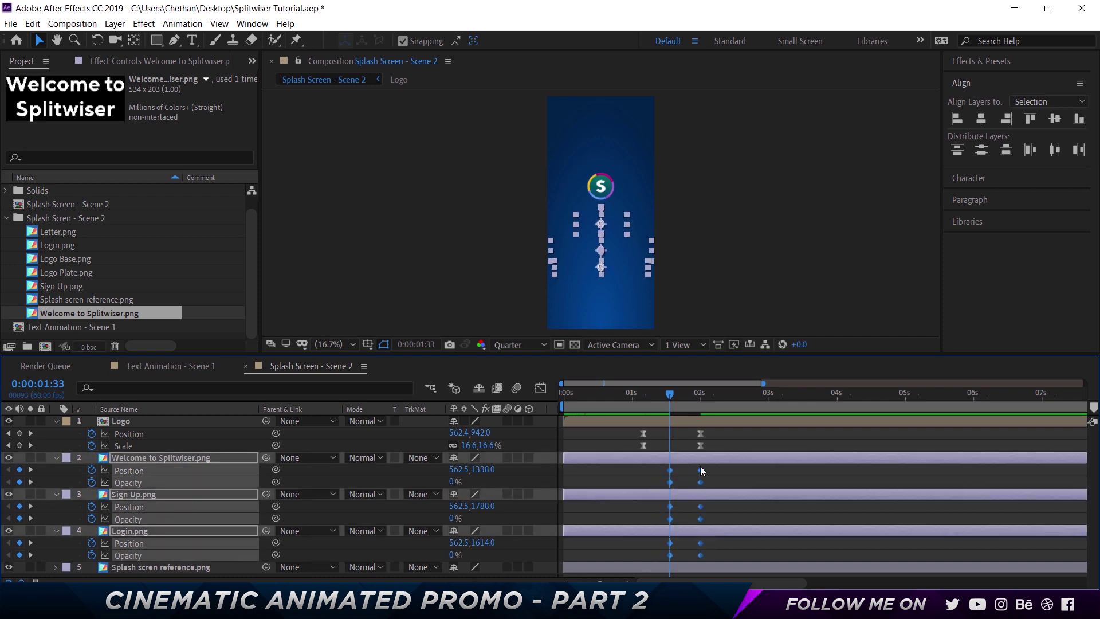
right_click(700, 466)
mouse_move(723, 458)
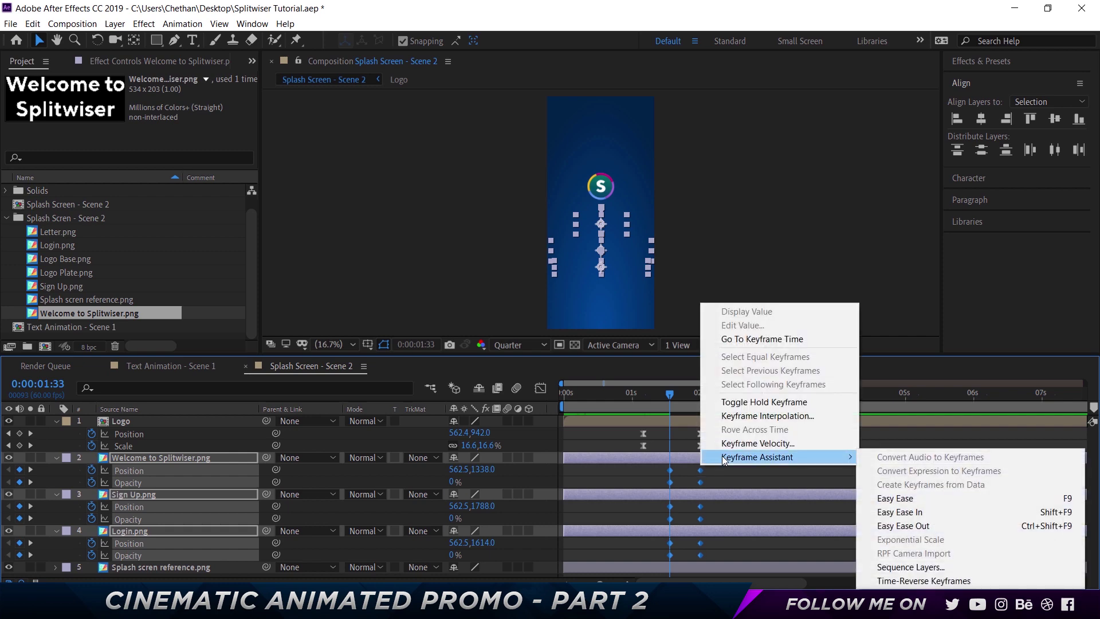
left_click(901, 503)
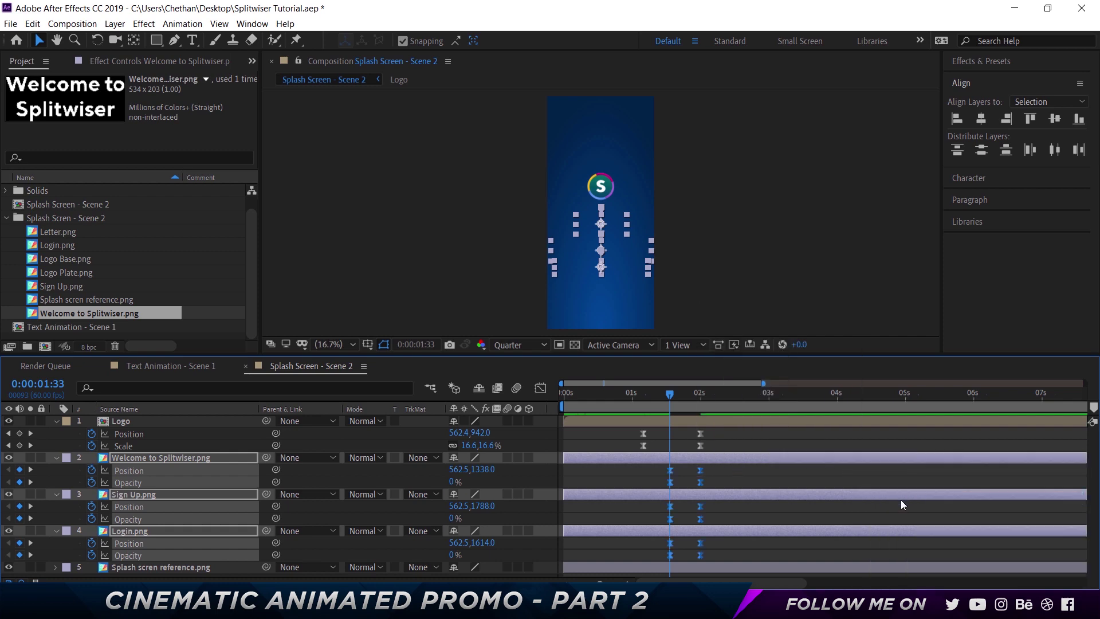
Step: In the speed graph, increase the incoming influence of the three layers' ending keyframes so the motion starts fast and settles slowly
left_click(542, 393)
key("equal")
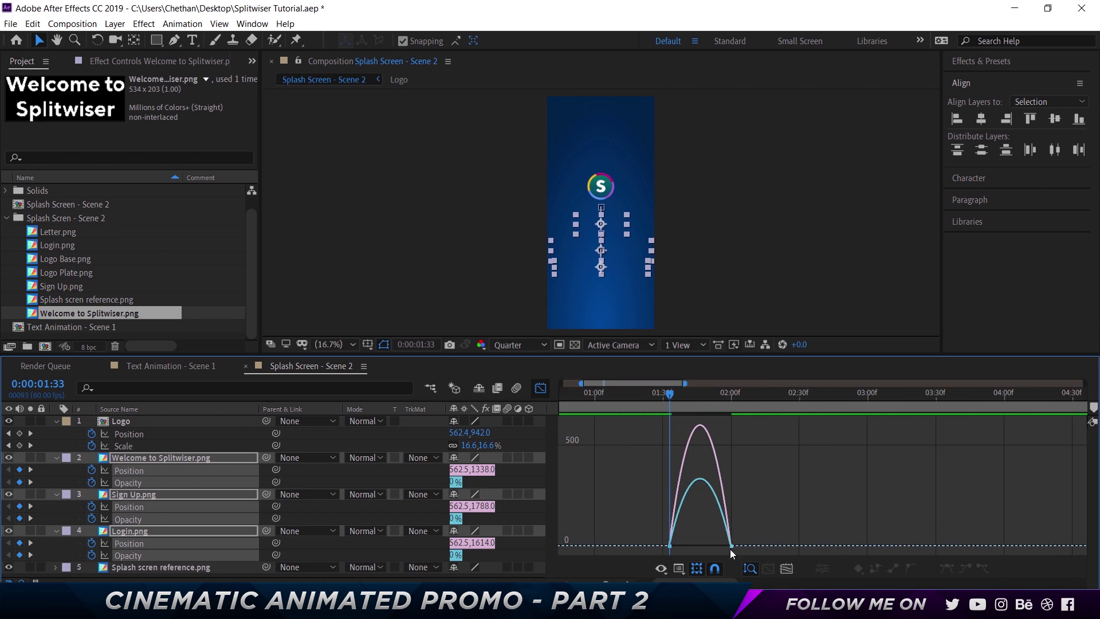
left_click(724, 552)
left_click_drag(721, 540, 700, 543)
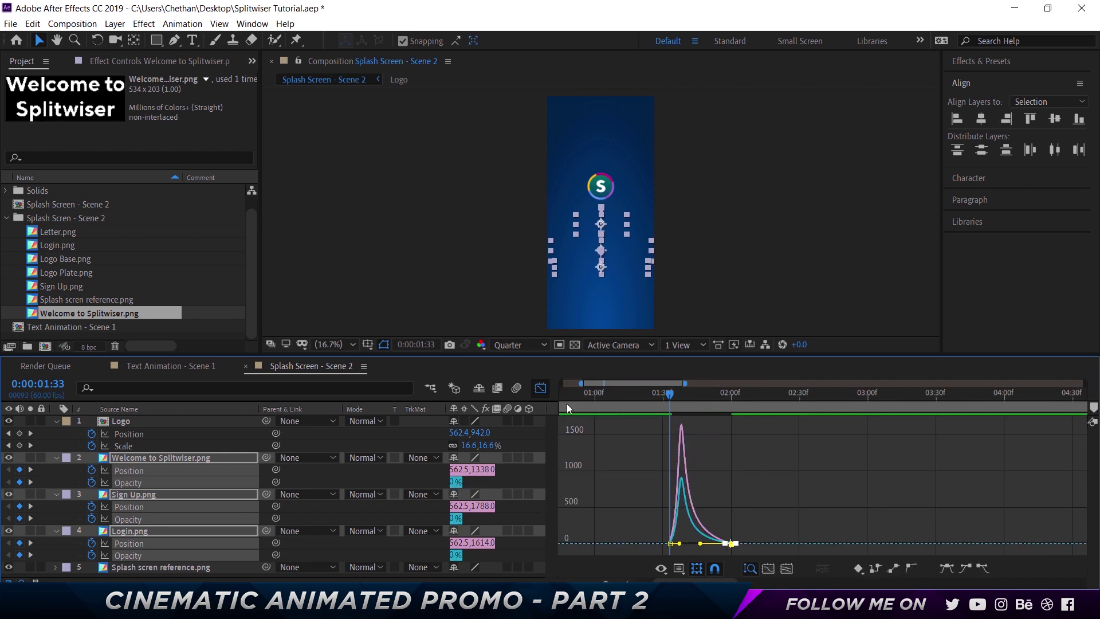
left_click(540, 388)
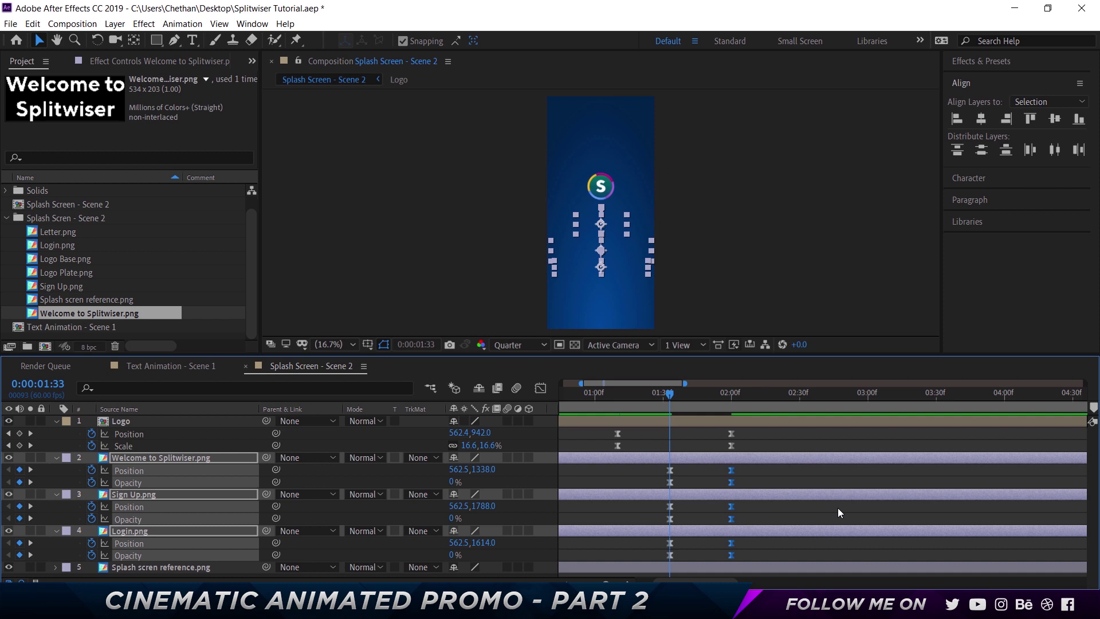
Step: Preview the text and button entrance animation from 0:00:01:03
left_click(794, 476)
left_click(600, 397)
key("space")
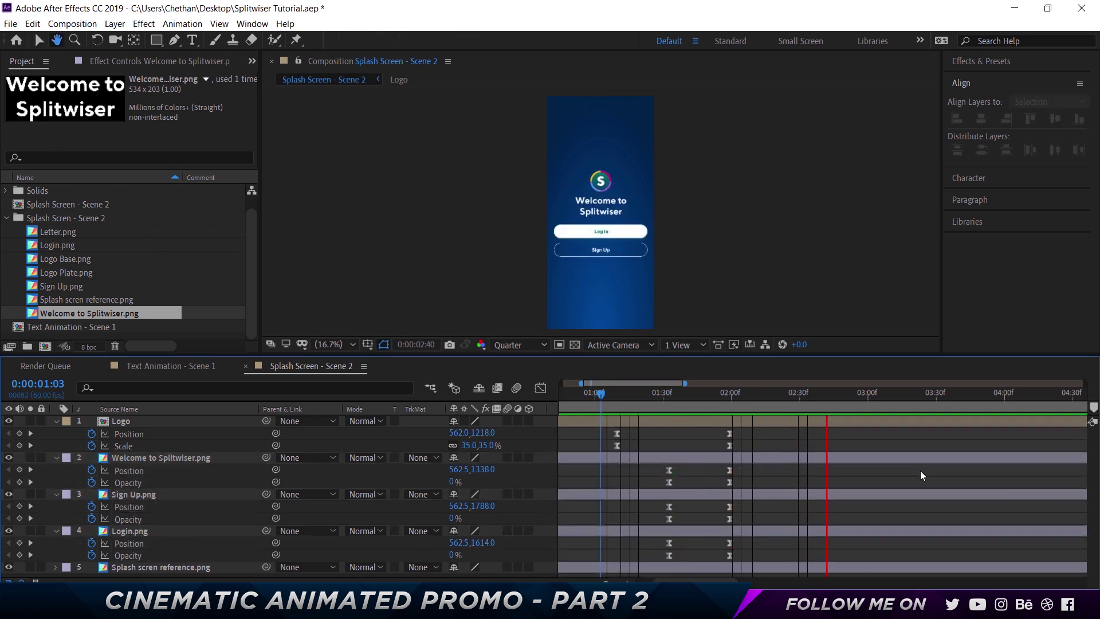
Step: Trim the start of the Welcome to Splitwiser, Sign Up and Login layers to 0:00:01:33
left_click_drag(700, 395, 668, 393)
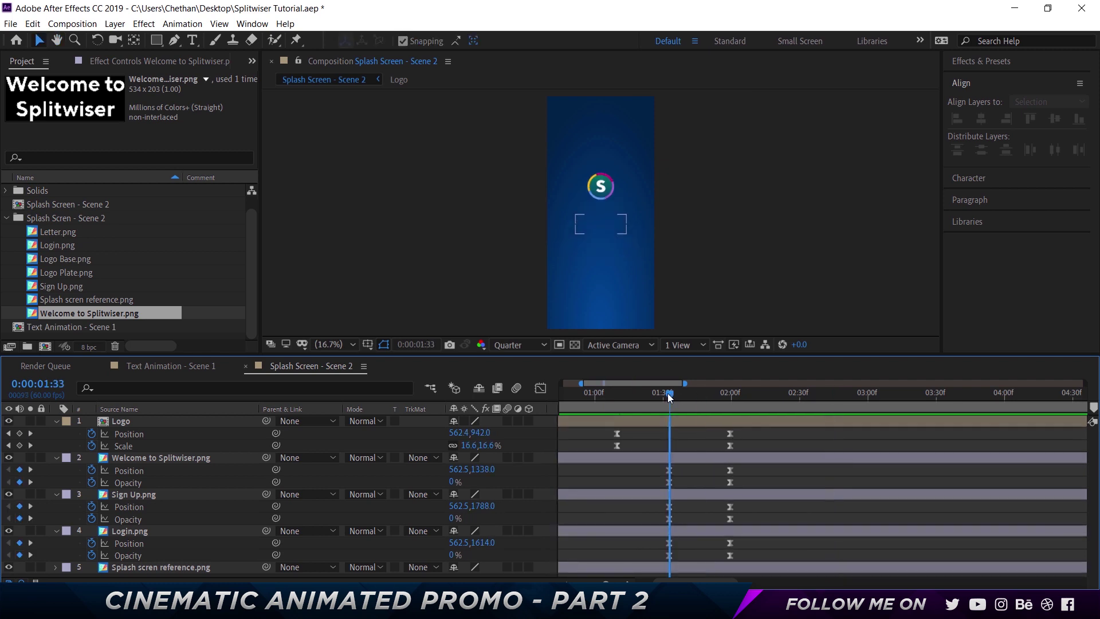
left_click(680, 463)
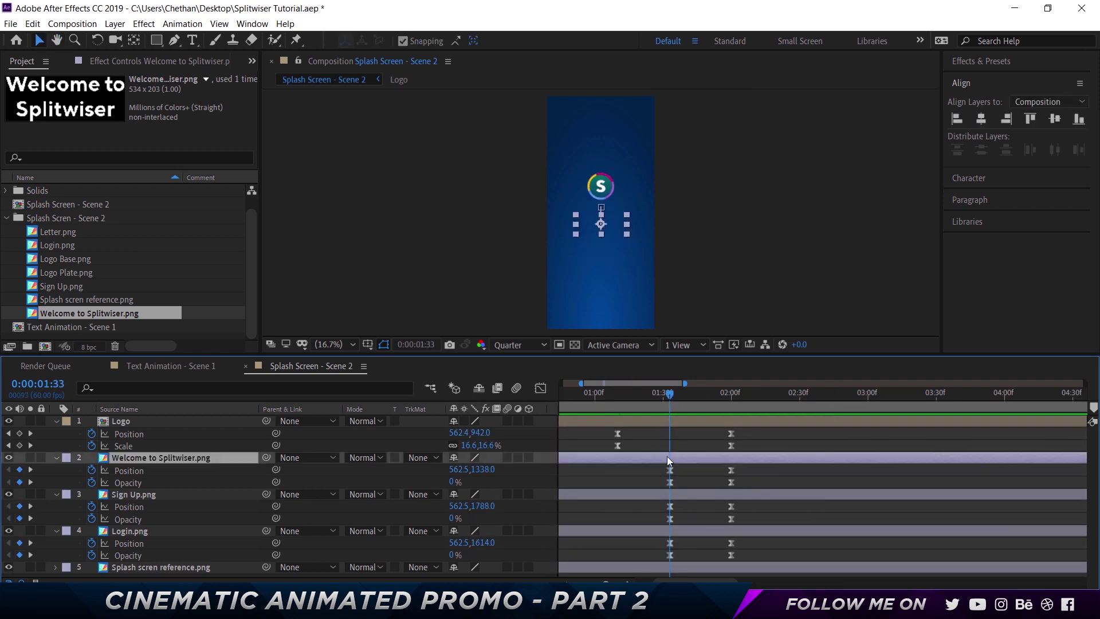
left_click(191, 530, "shift")
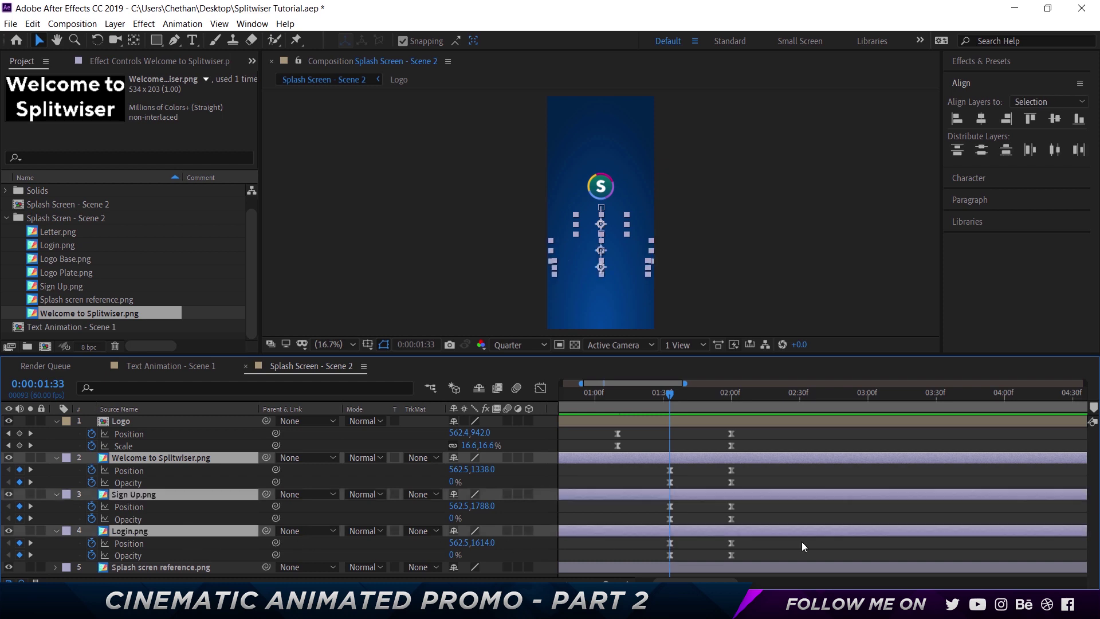
key("alt+bracketleft")
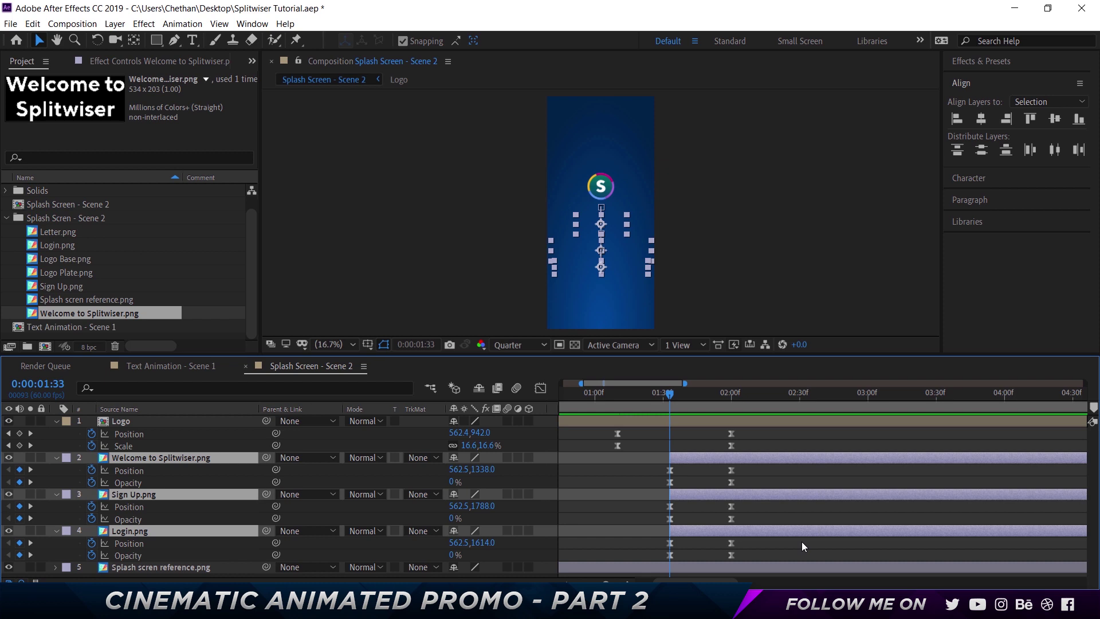
left_click(786, 476)
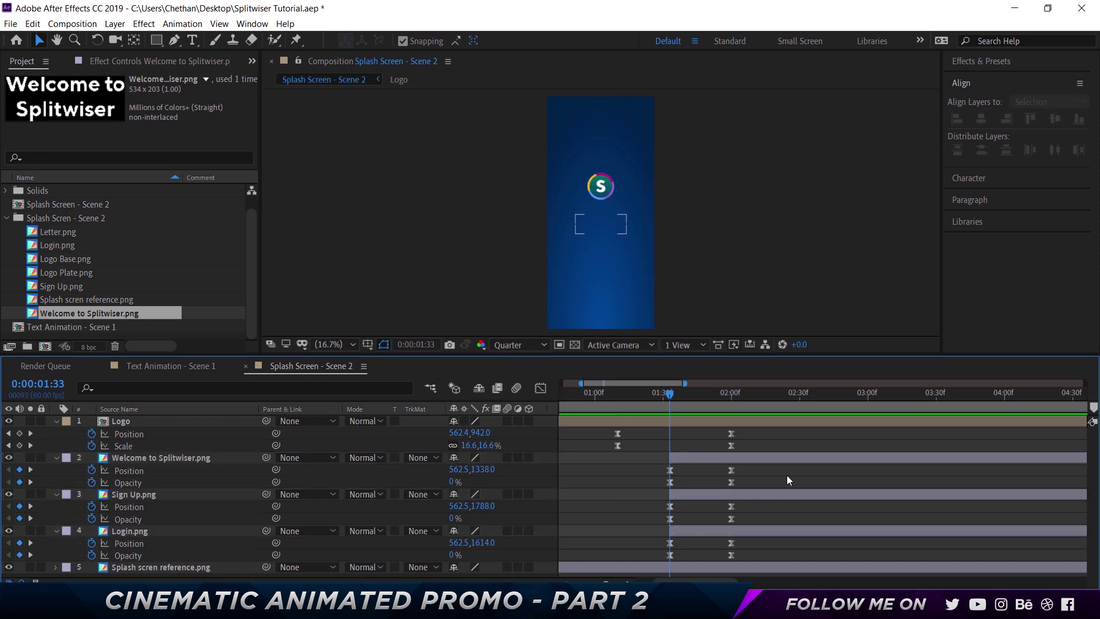
Step: Reorder the layers so Login sits above Sign Up in the layer stack
left_click(726, 458)
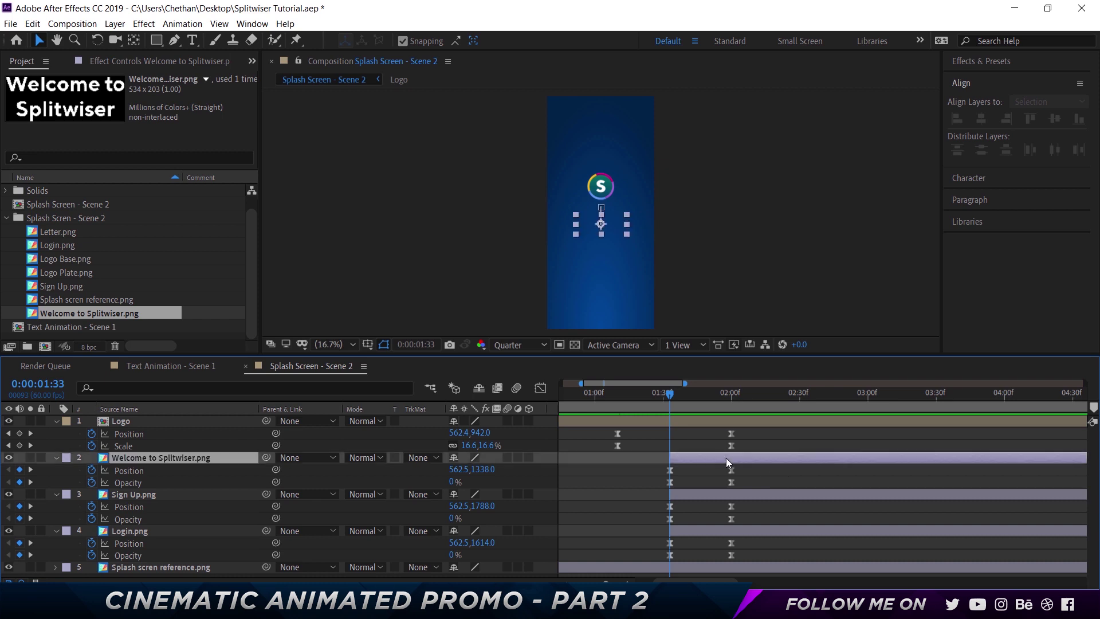
left_click(152, 501)
left_click_drag(151, 534, 151, 496)
Step: Stagger the button entrances in 10-frame offsets, starting the Login layer at 0:00:01:43 and the Sign Up layer at 0:00:01:53
left_click(708, 458)
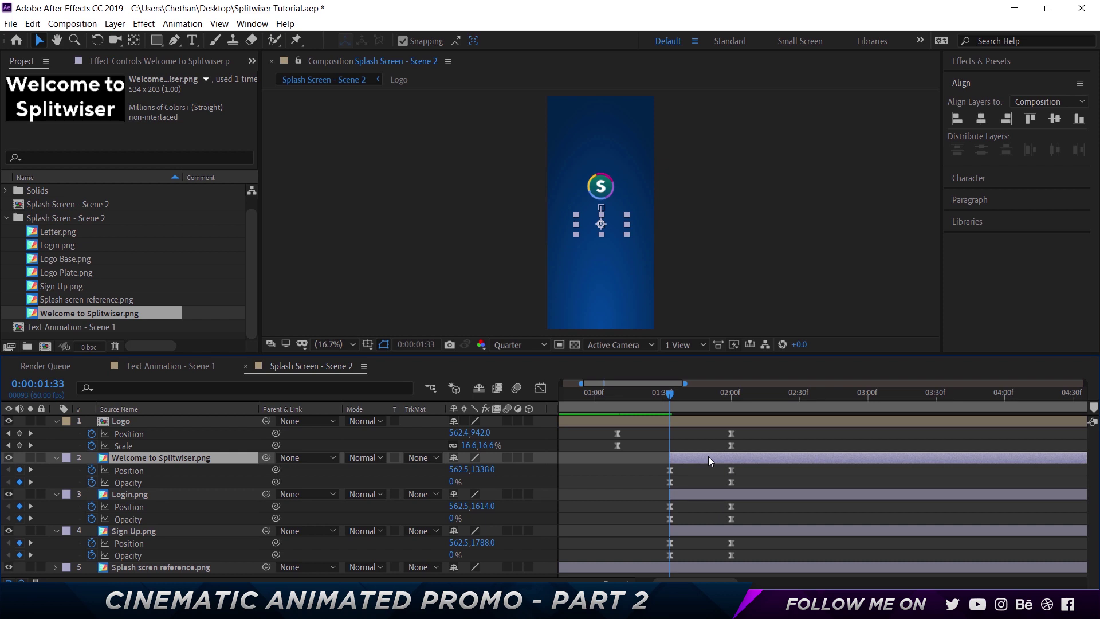
key("shift+Page_Down")
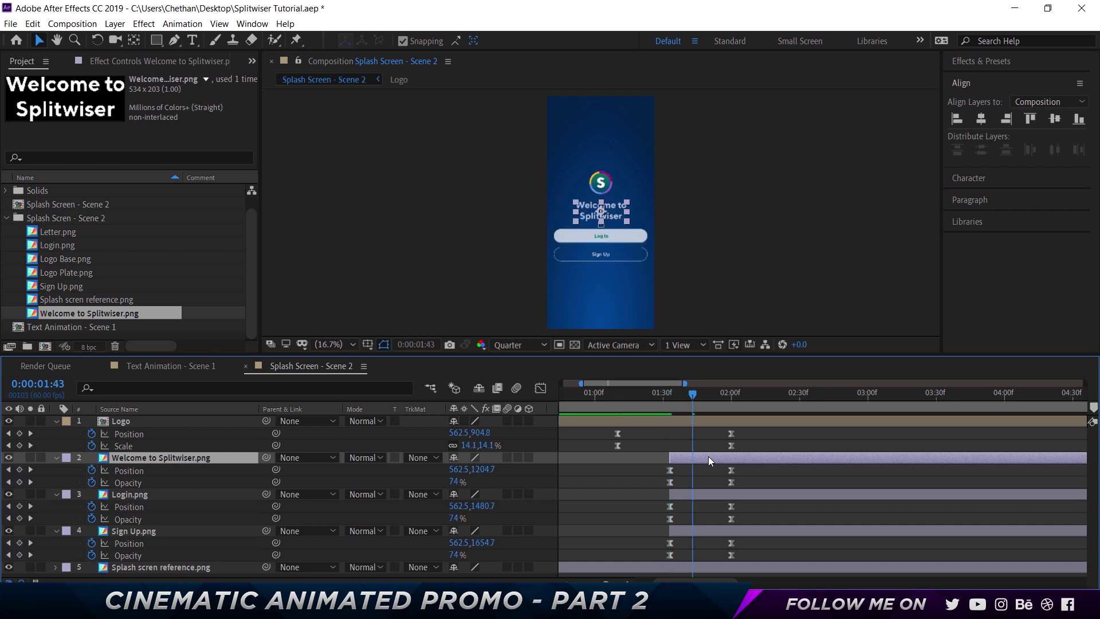
left_click(742, 496)
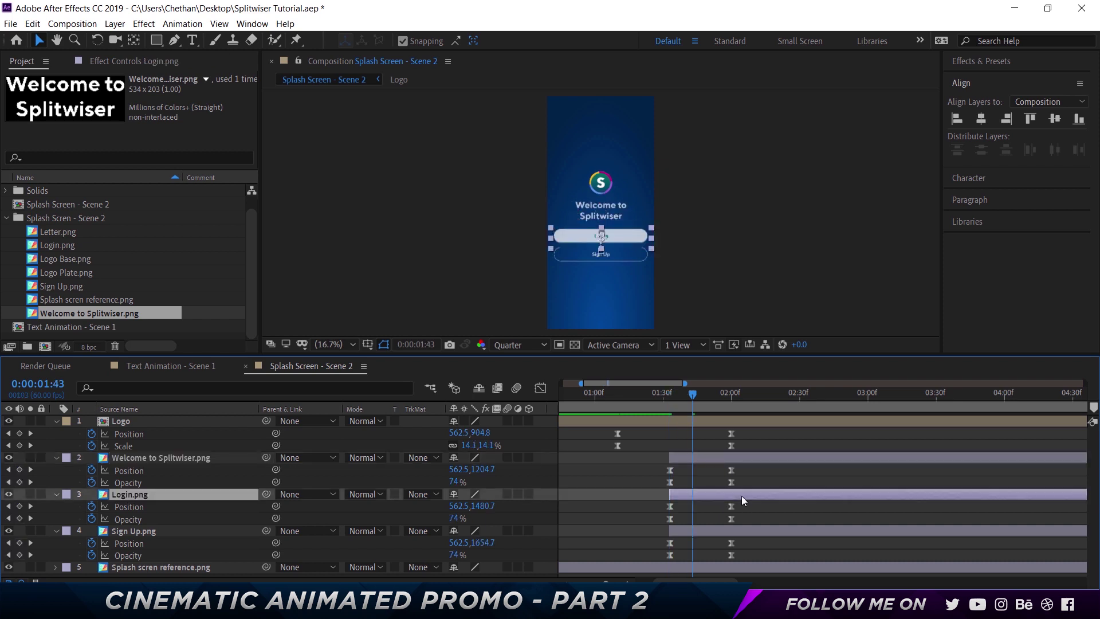
key("bracketleft")
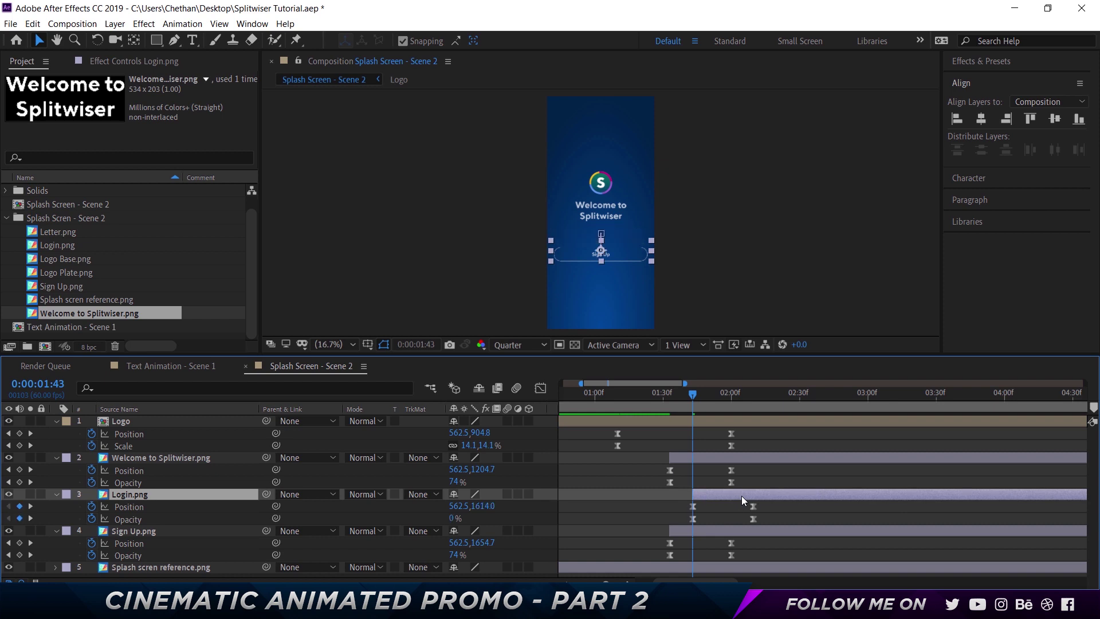
key("shift+Page_Down")
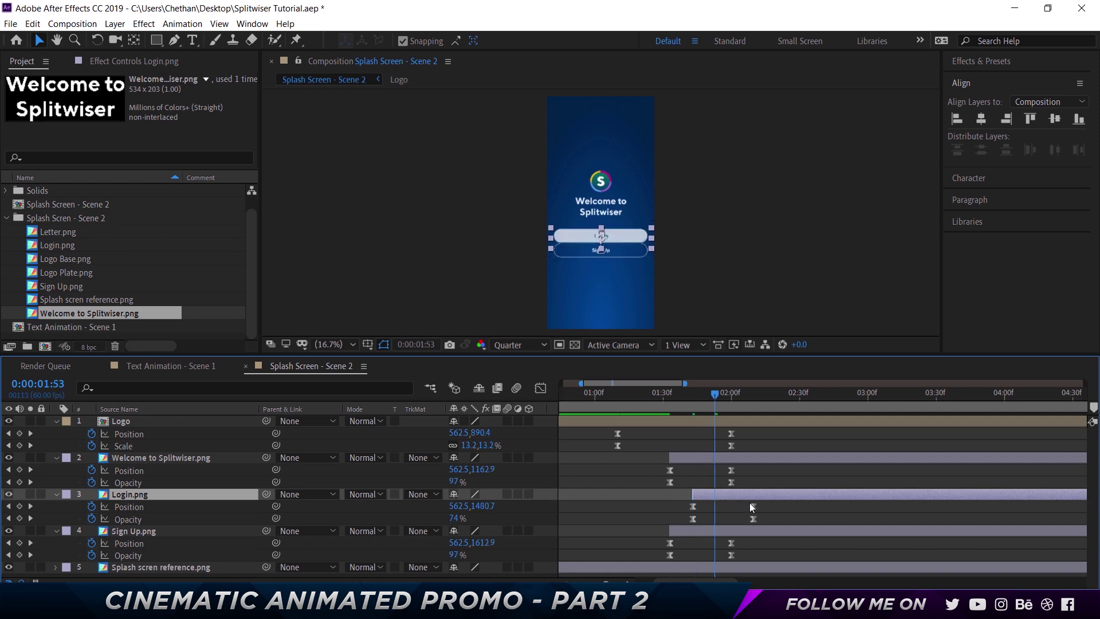
left_click(779, 529)
key("bracketleft")
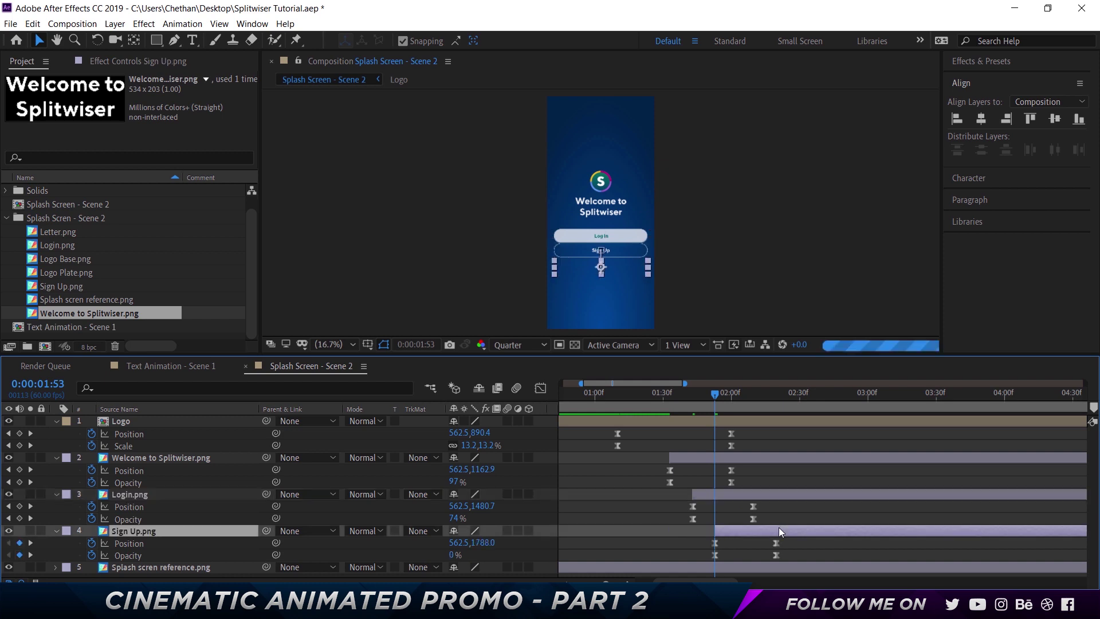
Step: Preview the staggered entrance of the text and buttons from 0:00:01:00
left_click(595, 401)
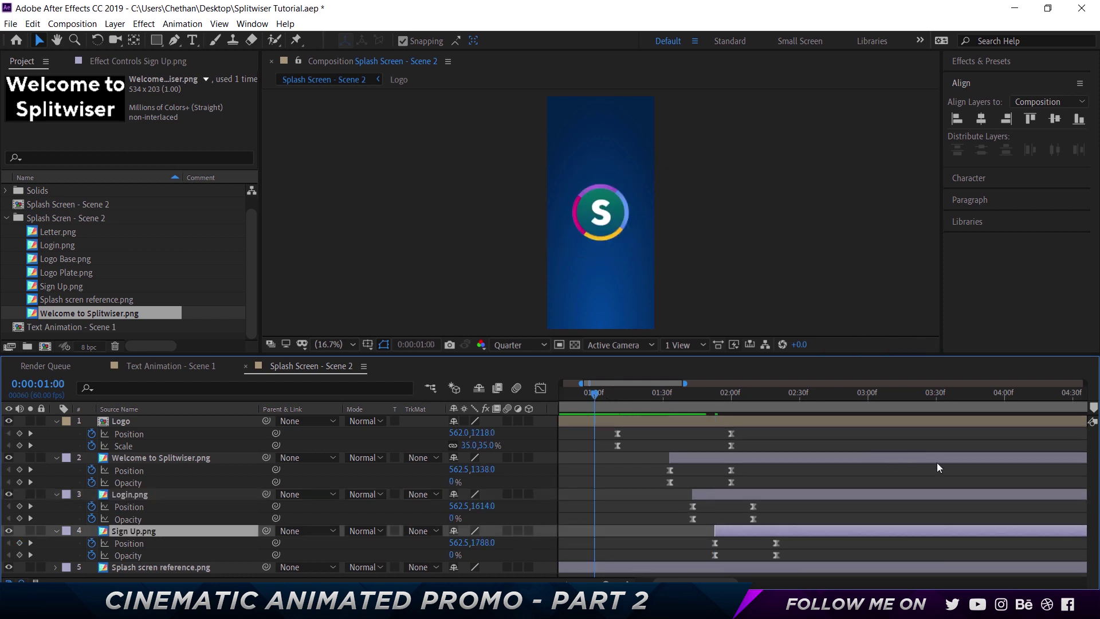
key("space")
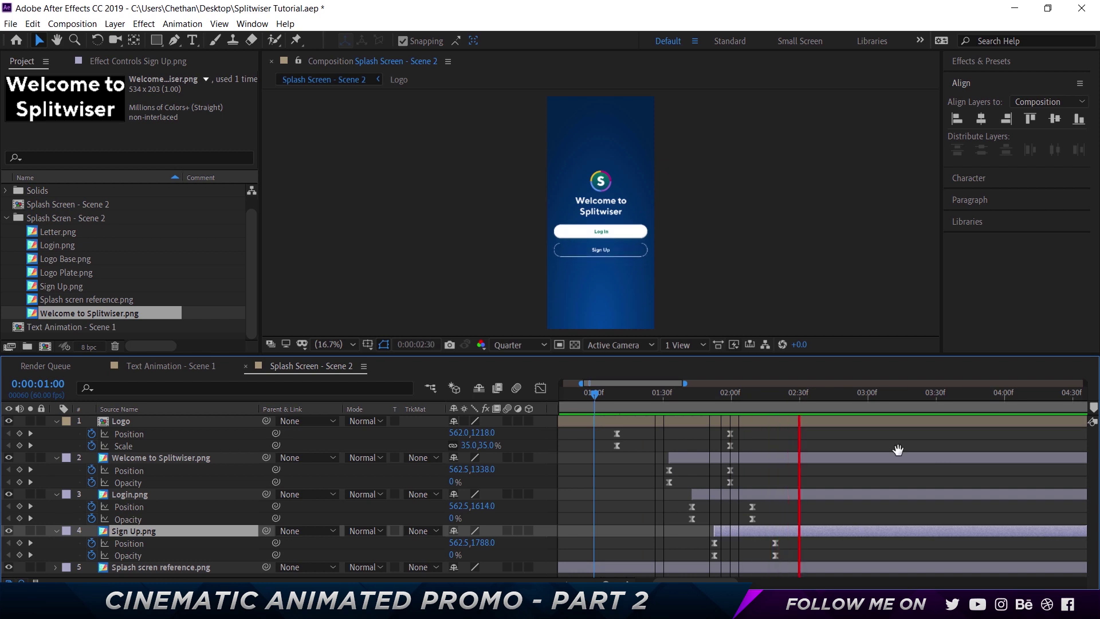
Step: Shift the Login layer to start at 0:00:01:38, five frames after the Welcome to Splitwiser layer
left_click(692, 393)
left_click(671, 394)
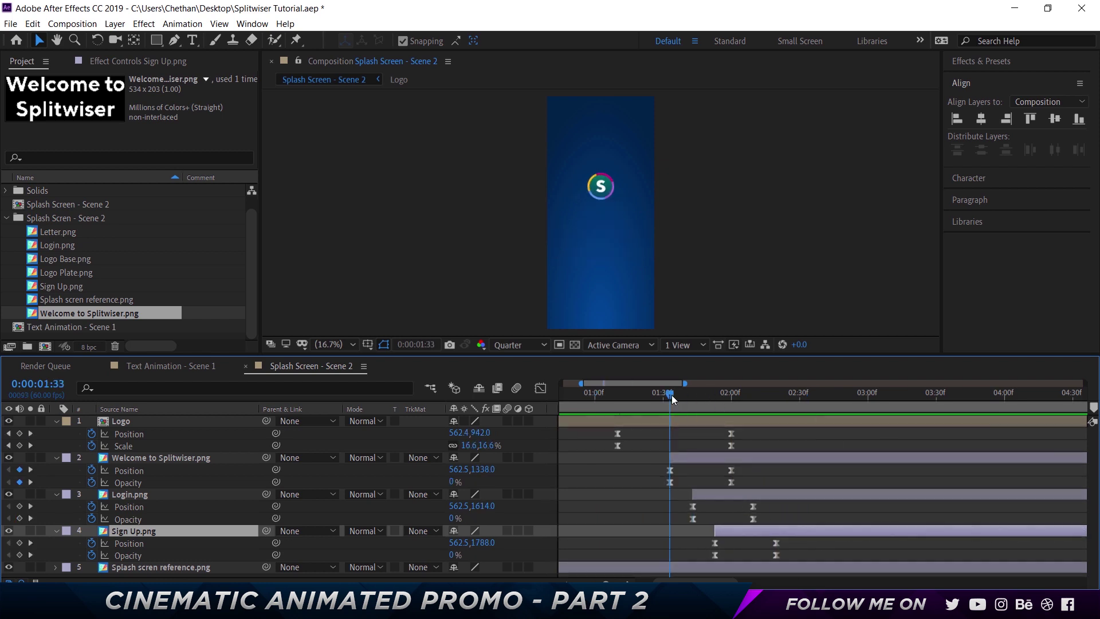
key("super+space")
key("Page_Down")
key("Page_Down")
key("Page_Down")
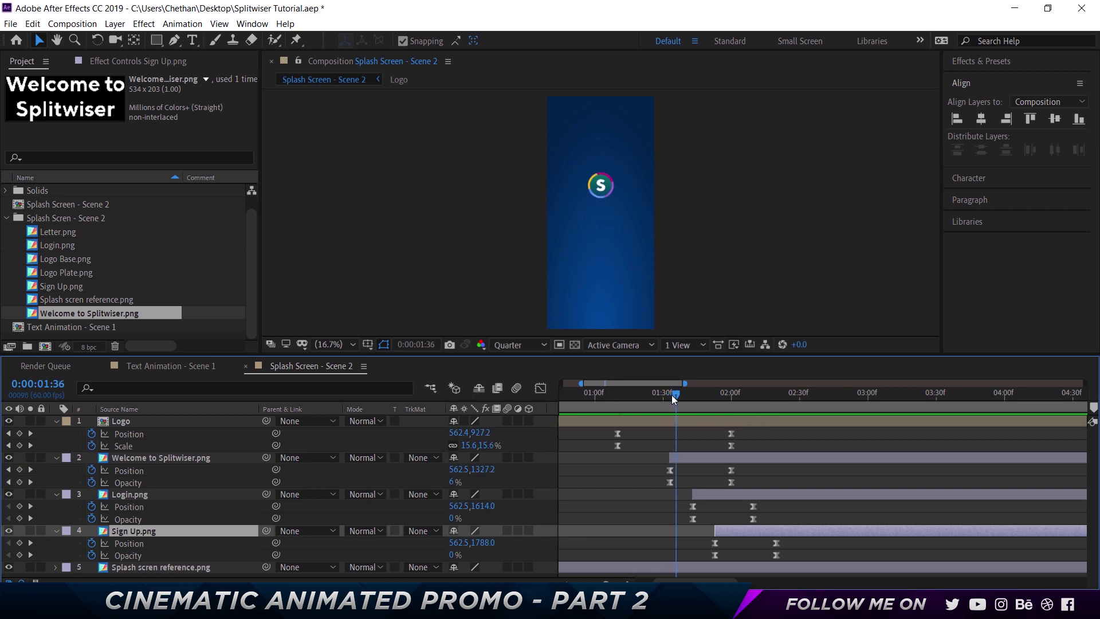
key("Page_Down")
key("Page_Down")
left_click(719, 494)
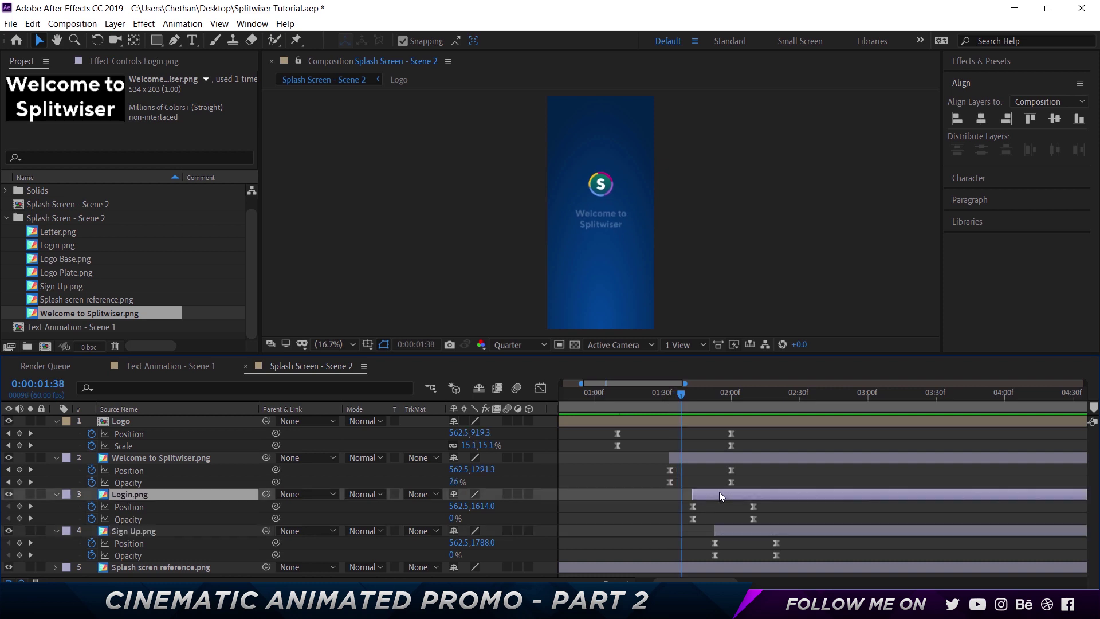
key("bracketleft")
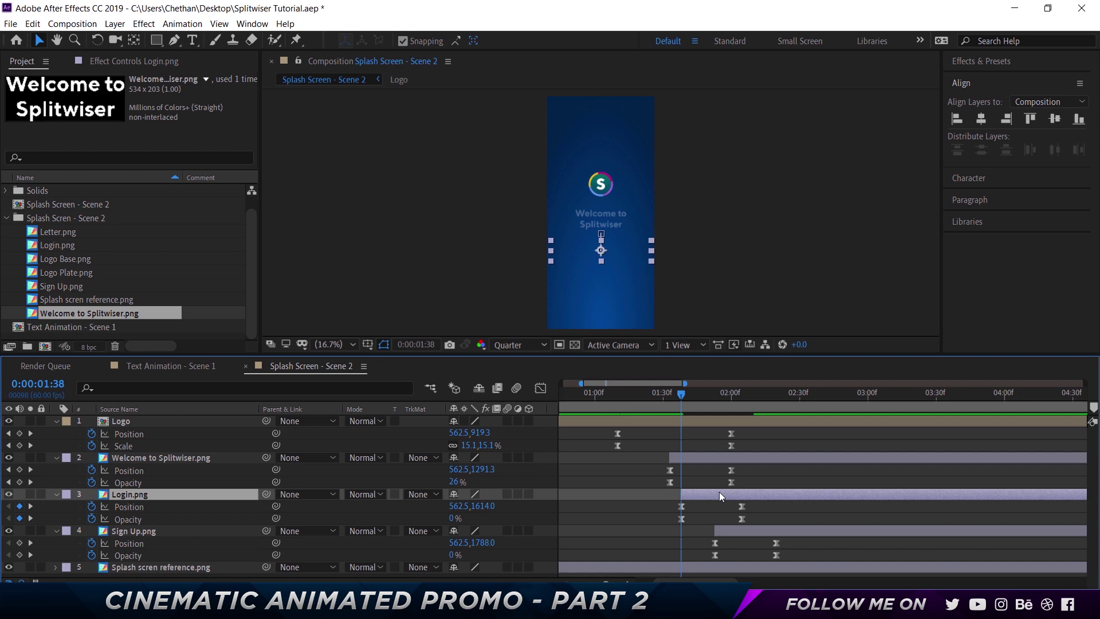
Step: Shift the Sign Up layer to start at 0:00:01:43, five frames after the Login layer
key("Page_Down")
key("Page_Down")
key("Page_Down")
key("Page_Down")
key("Page_Down")
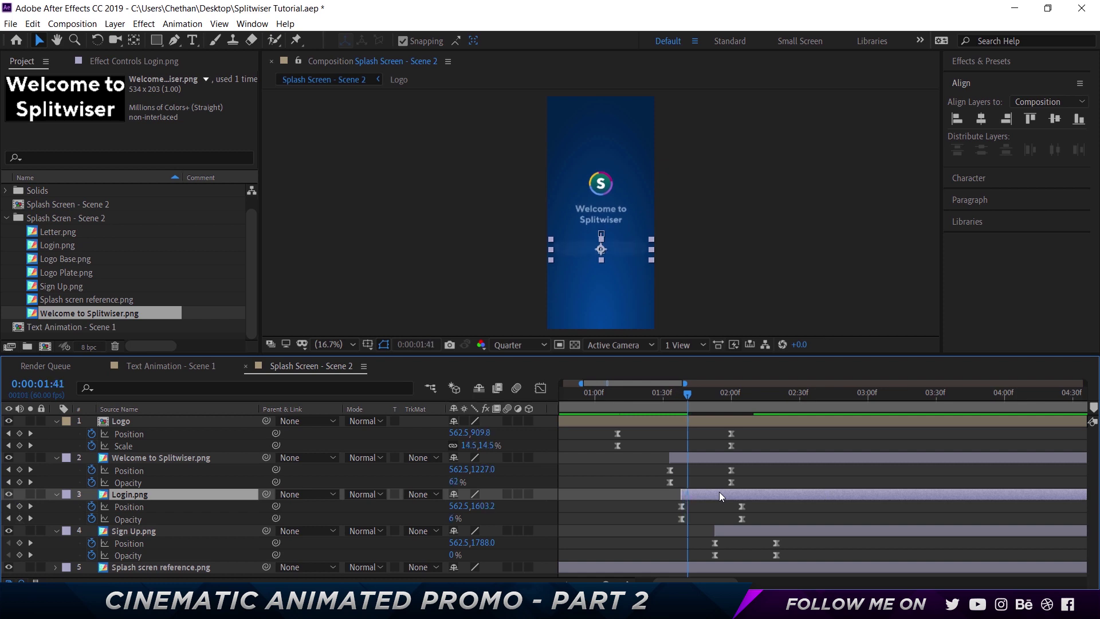
left_click(742, 529)
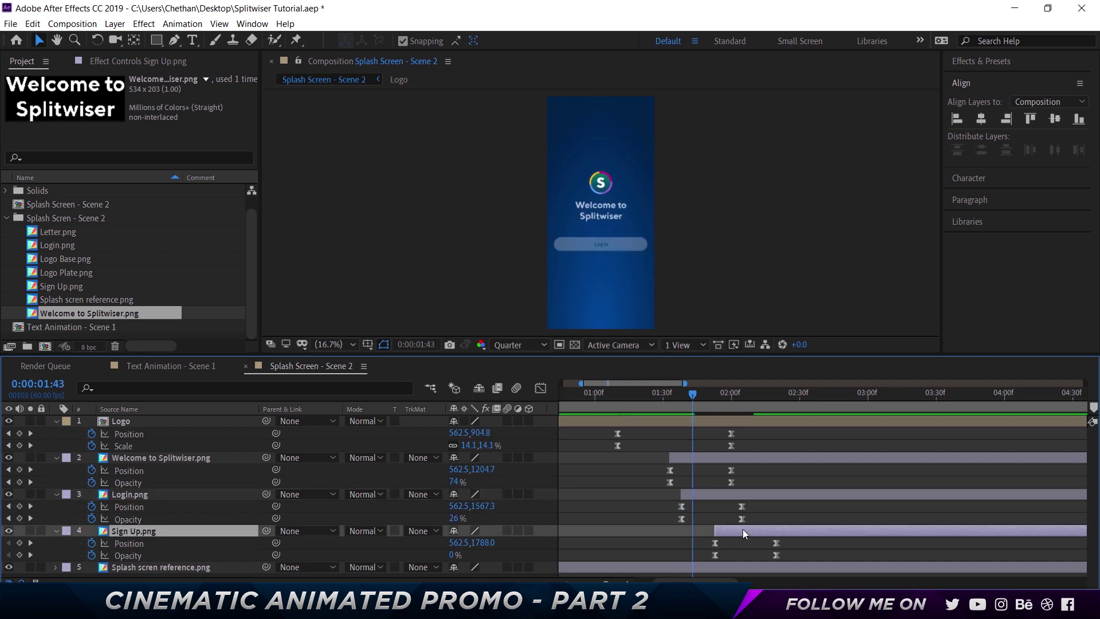
key("bracketleft")
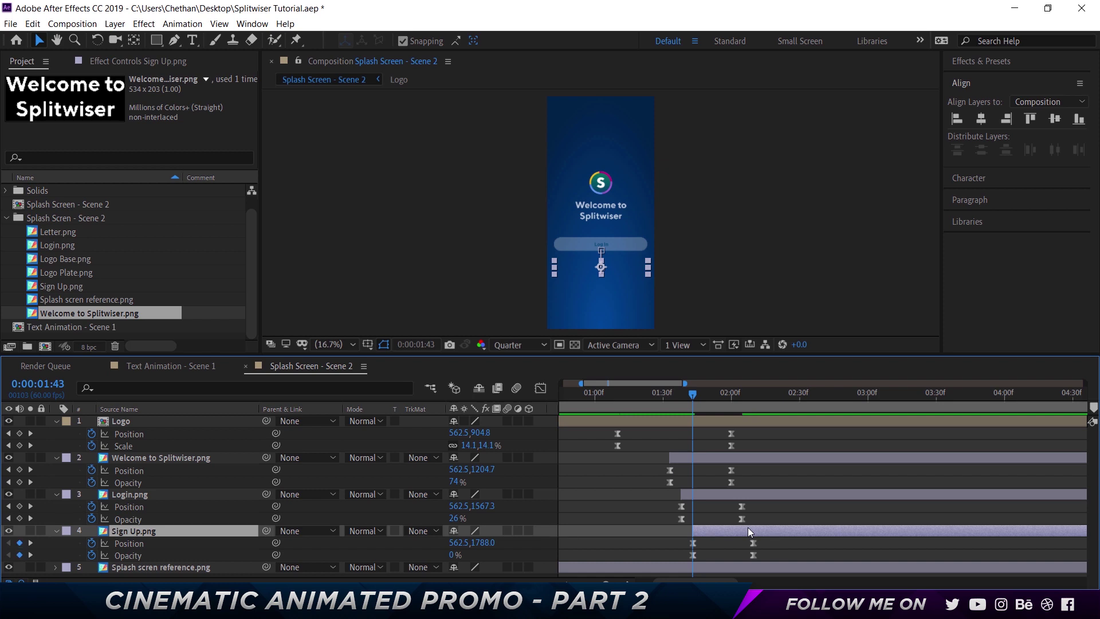
Step: Preview the tightened entrance of the welcome text and buttons from 0:00:01:25 and again from 0:00:01:01
left_click(651, 399)
key("space")
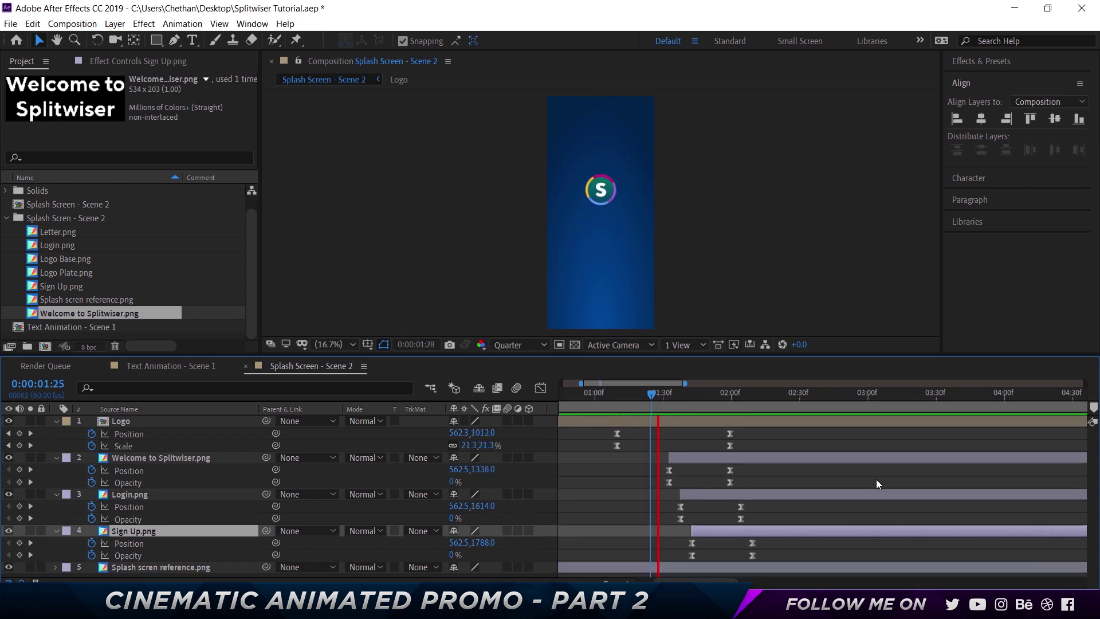
key("space")
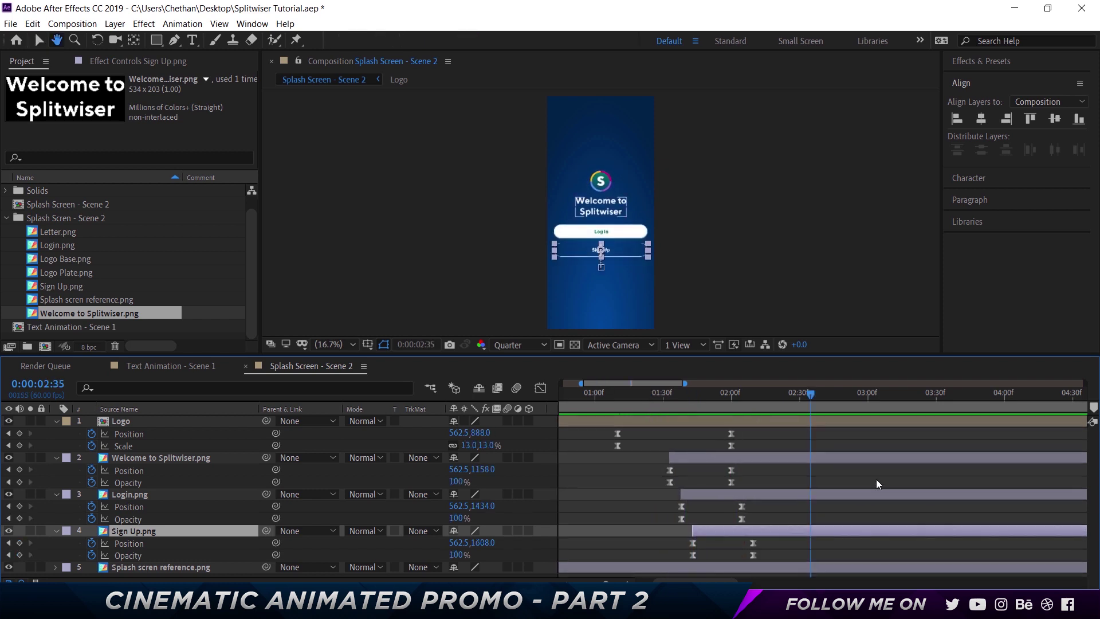
left_click(597, 398)
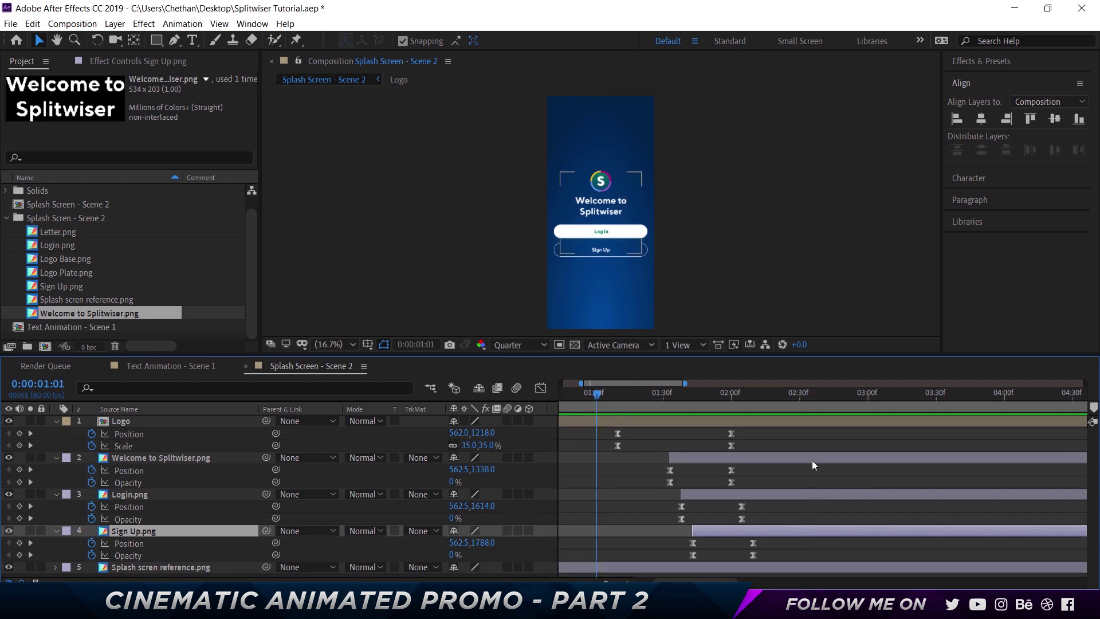
key("space")
key("space")
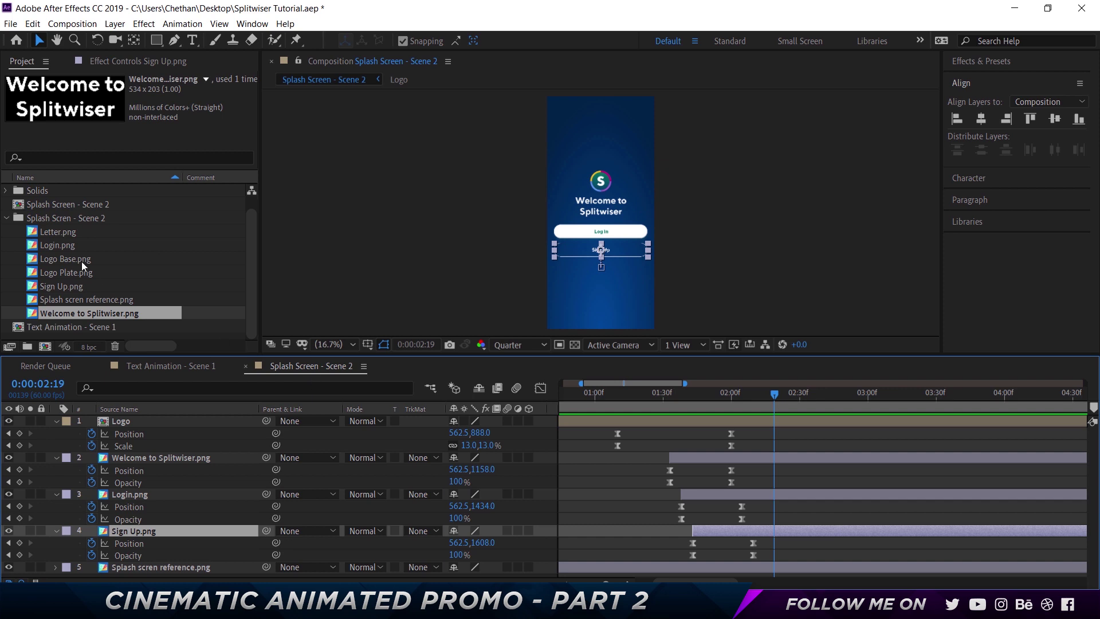
Step: Collapse the Splash Scren - Scene 2 asset folder and start a new composition named Final
left_click(7, 217)
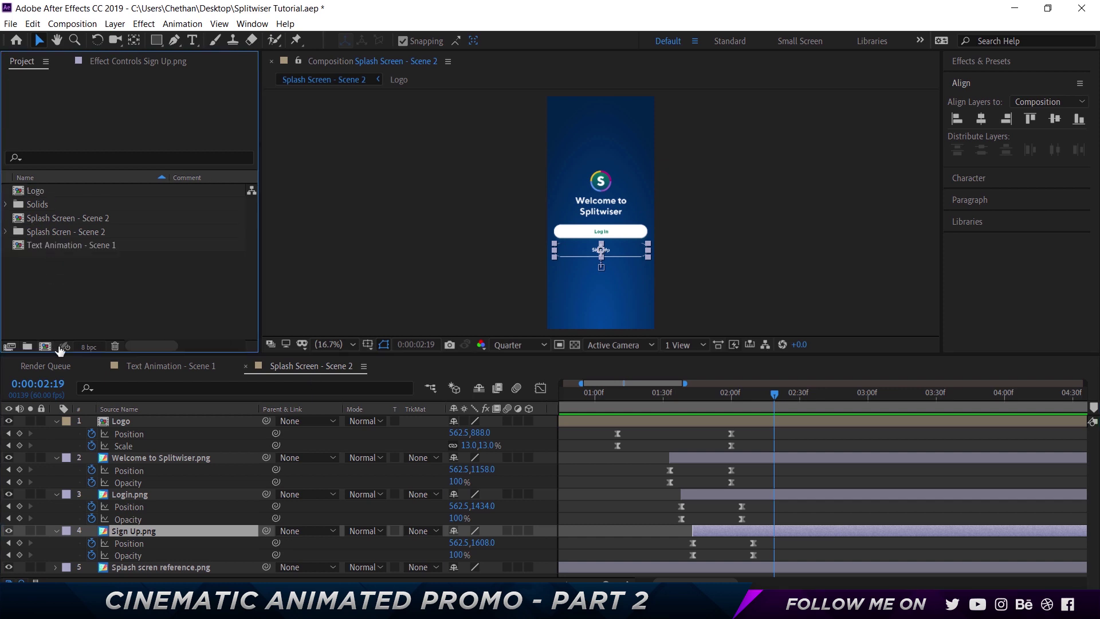
key("ctrl+n")
type("Main")
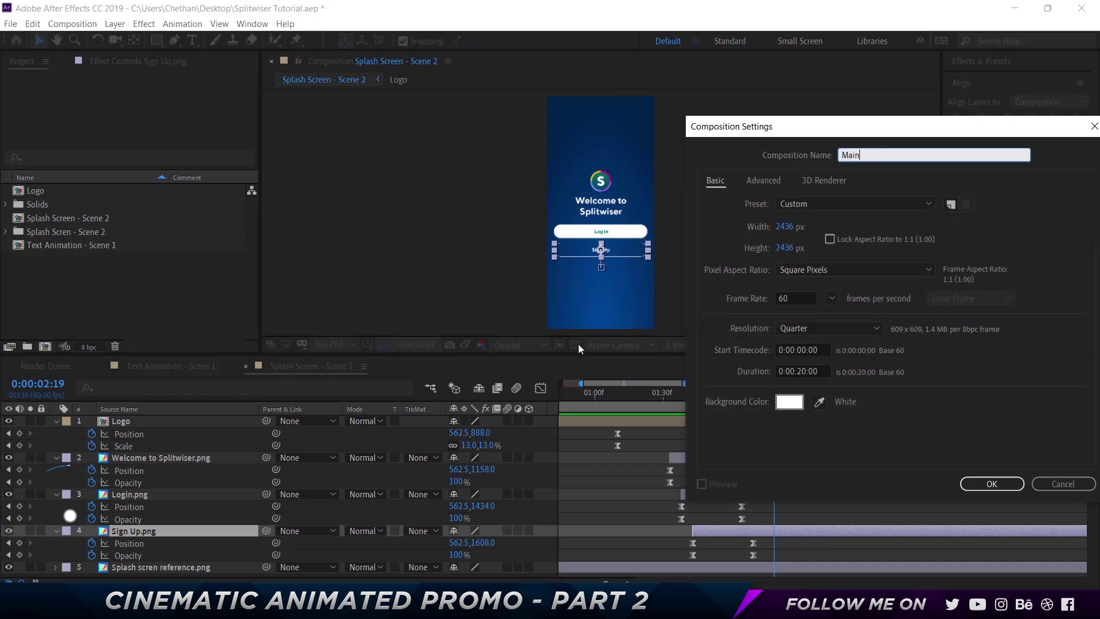
key("ctrl+a")
type("Final R")
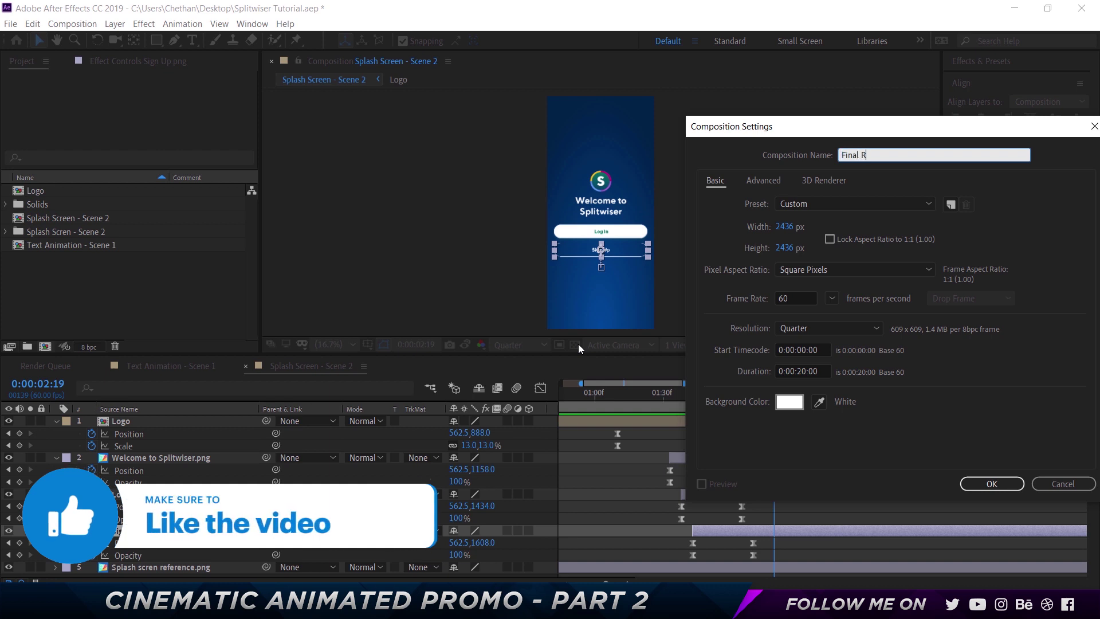
type("End")
key("BackSpace")
key("BackSpace")
Step: Set the new composition to 1920 x 1080 px with a 30-second duration and create it
left_click(785, 227)
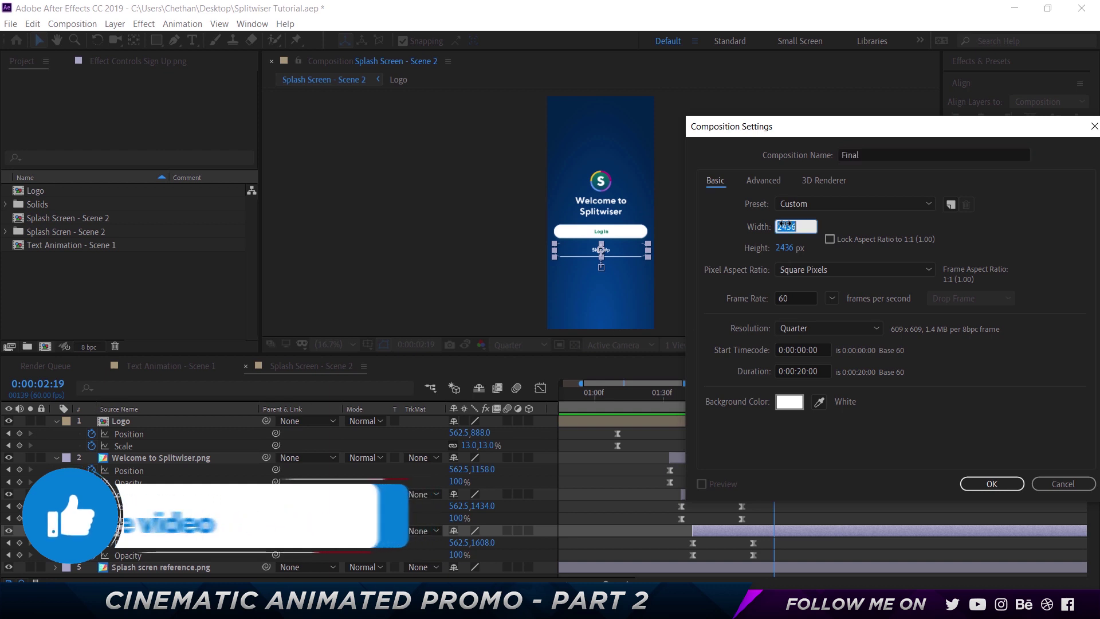
type("1920")
key("Tab")
type("1080")
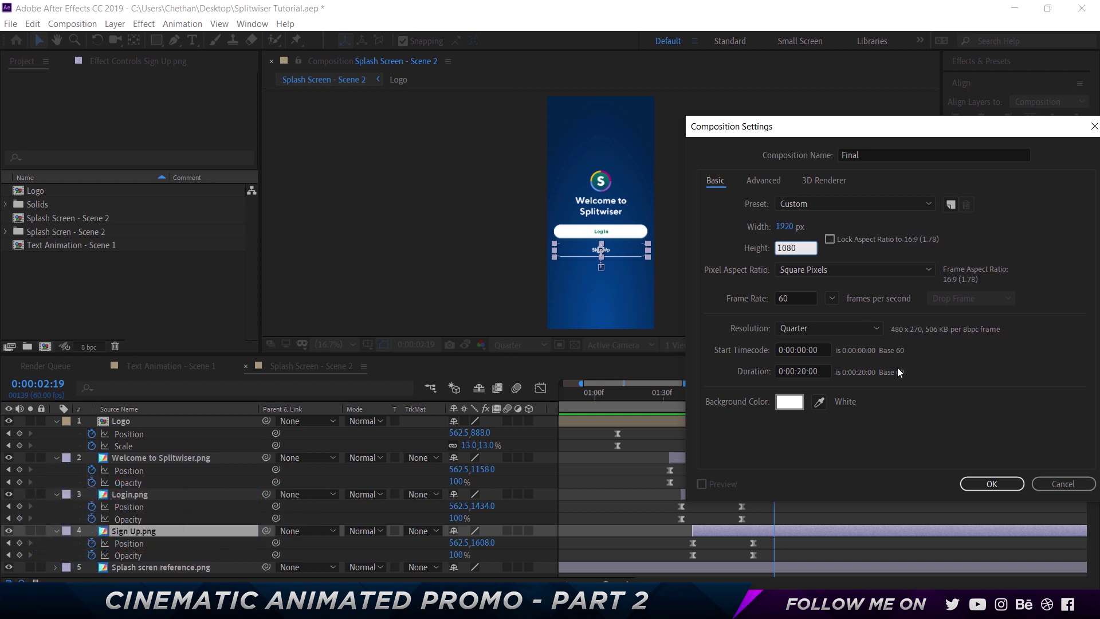
key("Tab")
left_click(805, 372)
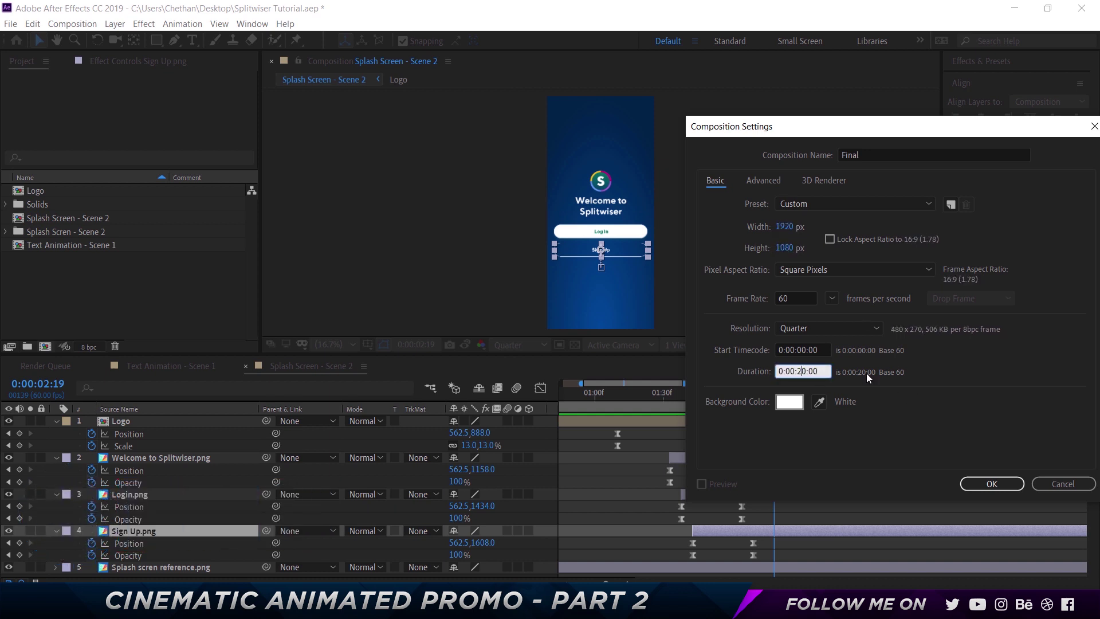
key("BackSpace")
type("1")
key("BackSpace")
type("3")
key("Return")
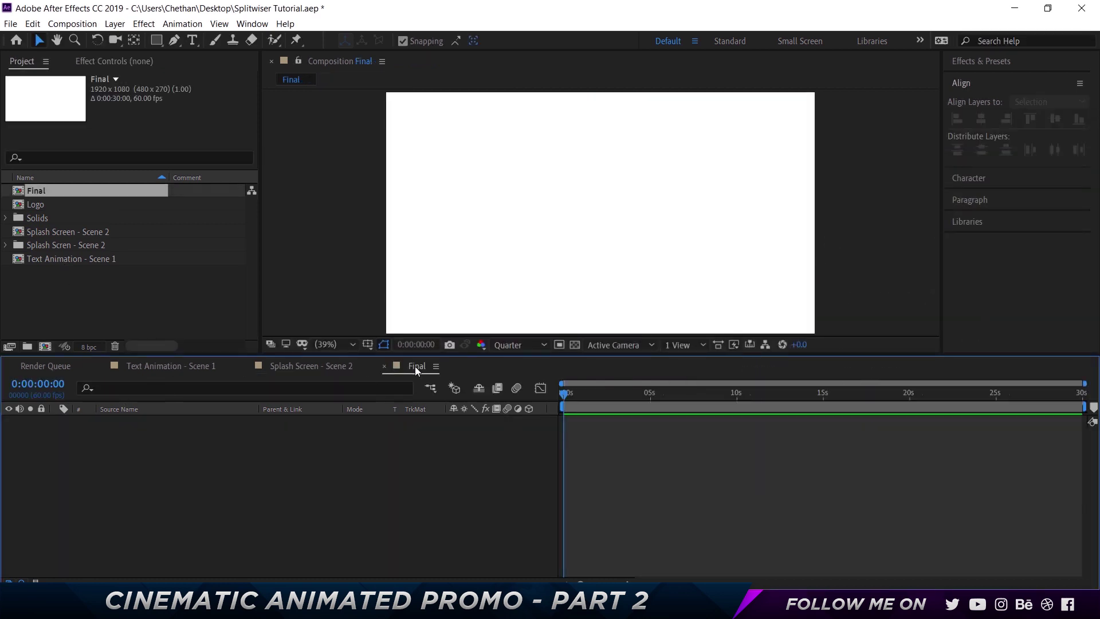
Step: Order the Final timeline before the scene timelines and add both scene compositions, with Splash Screen - Scene 2 above Text Animation - Scene 1
left_click_drag(415, 366, 125, 363)
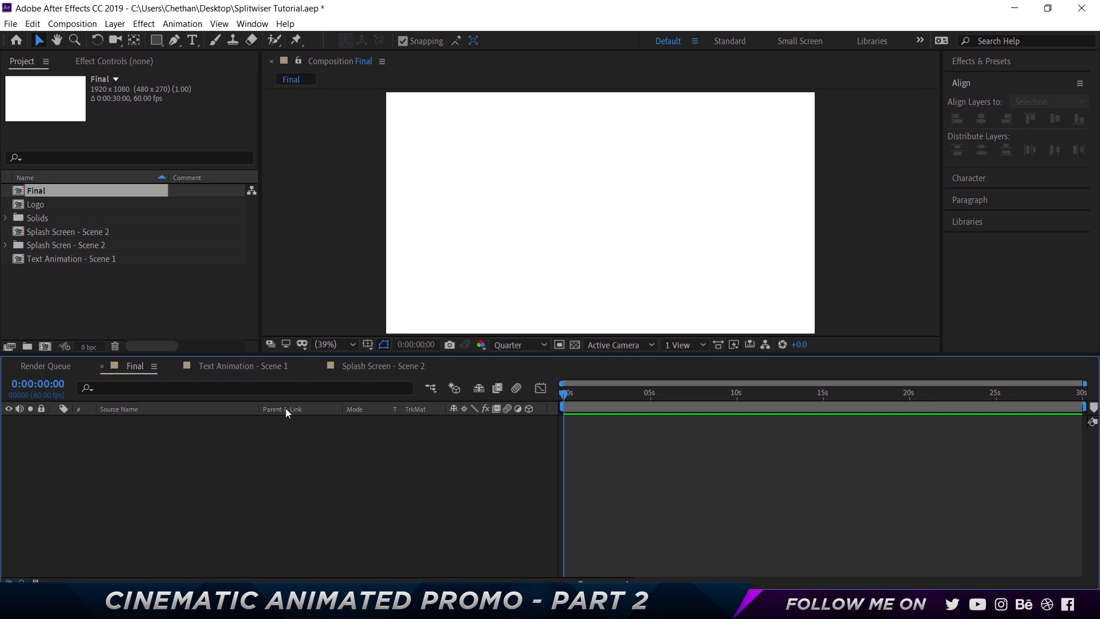
left_click_drag(94, 260, 101, 483)
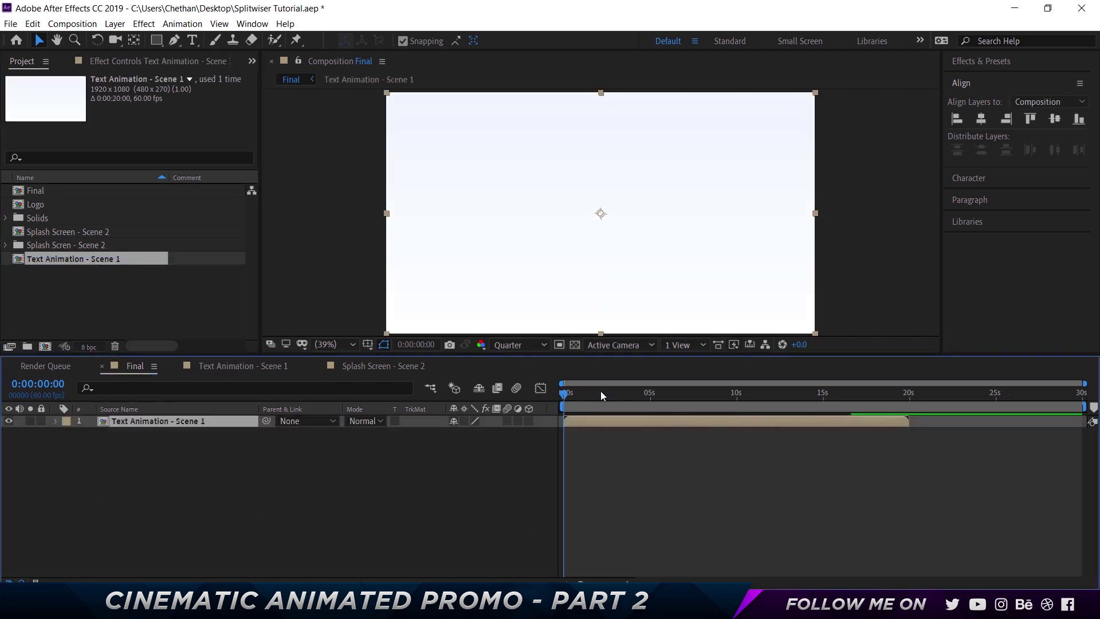
left_click_drag(601, 395, 816, 396)
left_click_drag(72, 232, 146, 418)
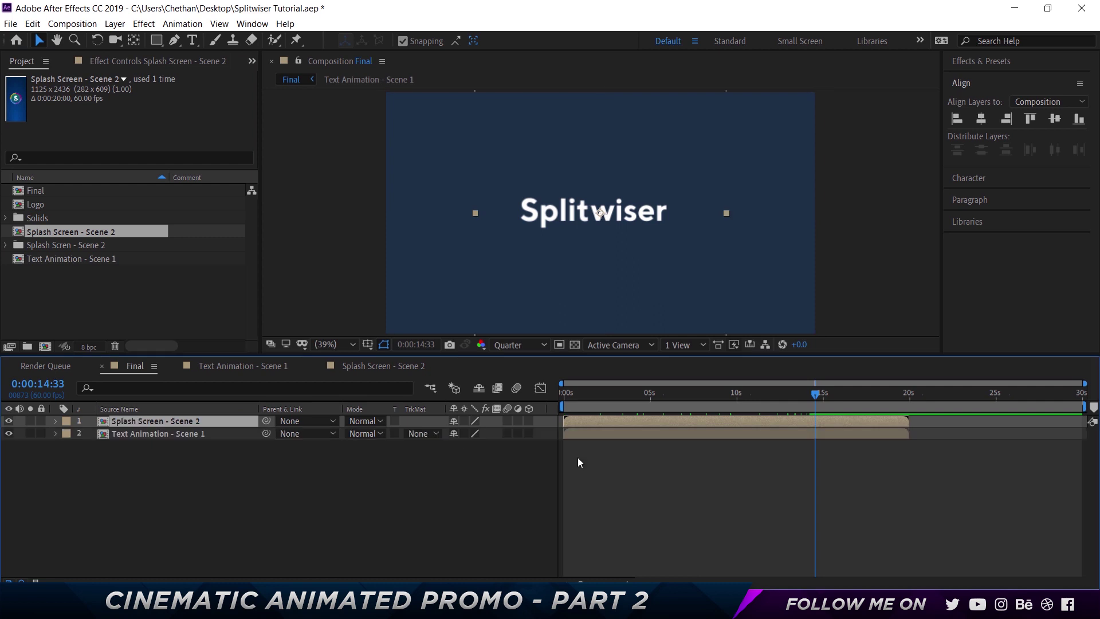
Step: Check the end of the text animation and start the Splash Screen - Scene 2 layer at 0:00:13:48
left_click_drag(591, 420, 903, 430)
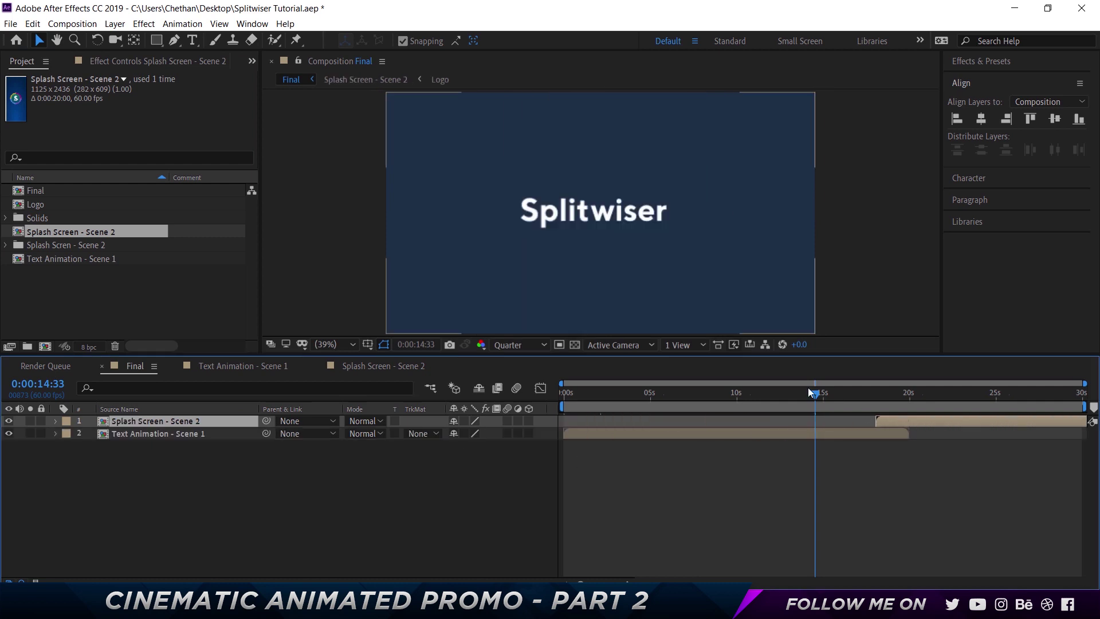
key("space")
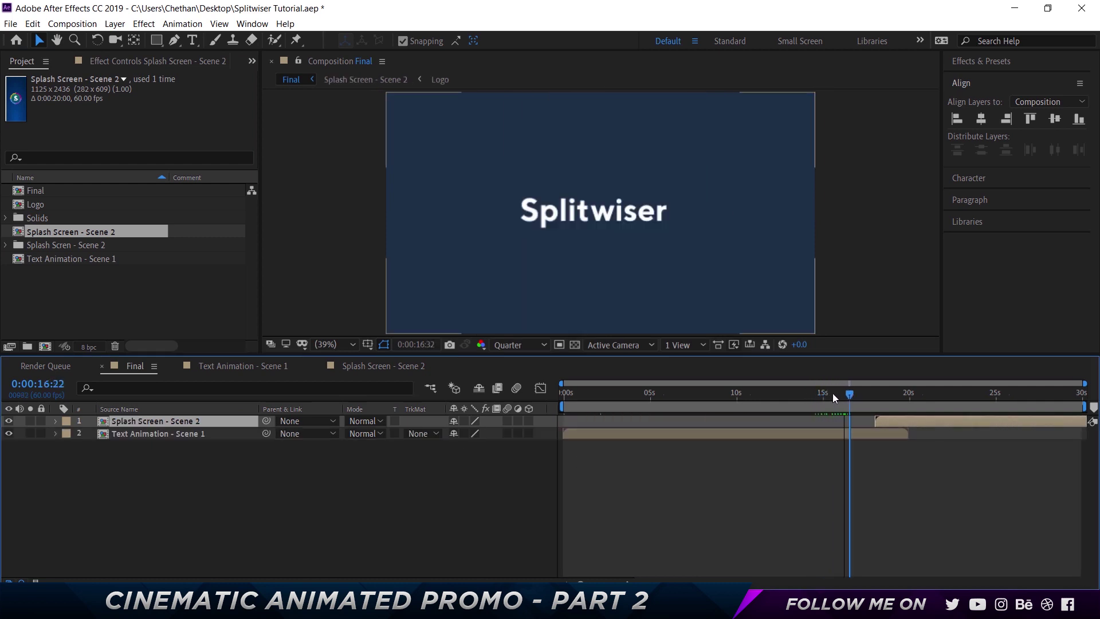
left_click_drag(833, 393, 802, 394)
left_click_drag(907, 421, 834, 421)
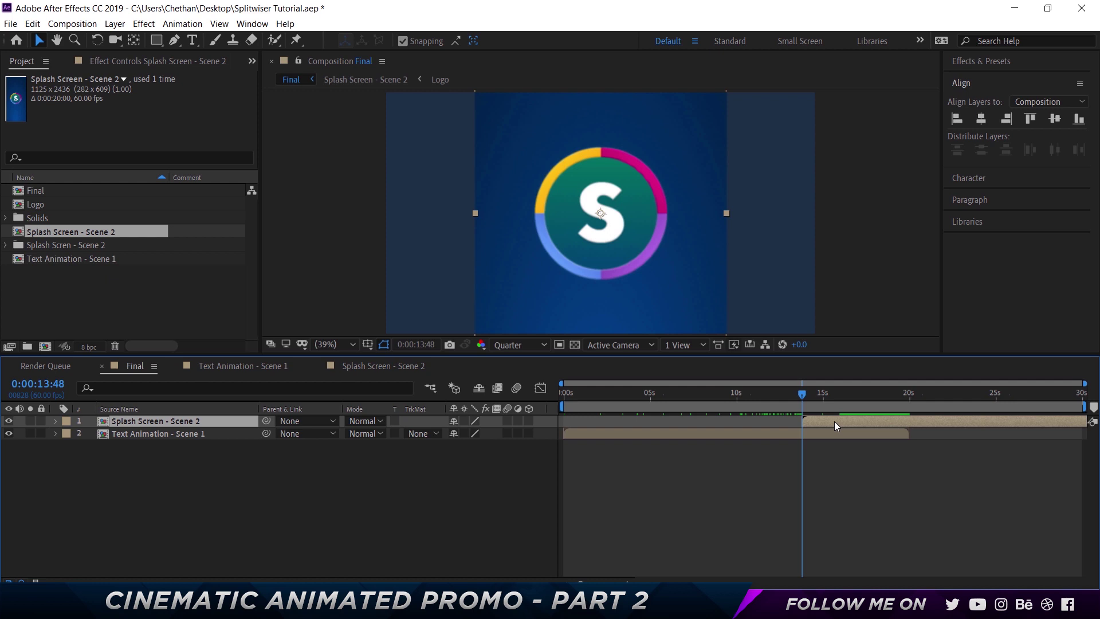
Step: Scale the Splash Screen - Scene 2 layer to 171% to fill the frame and keyframe it at 0:00:13:48
key("s")
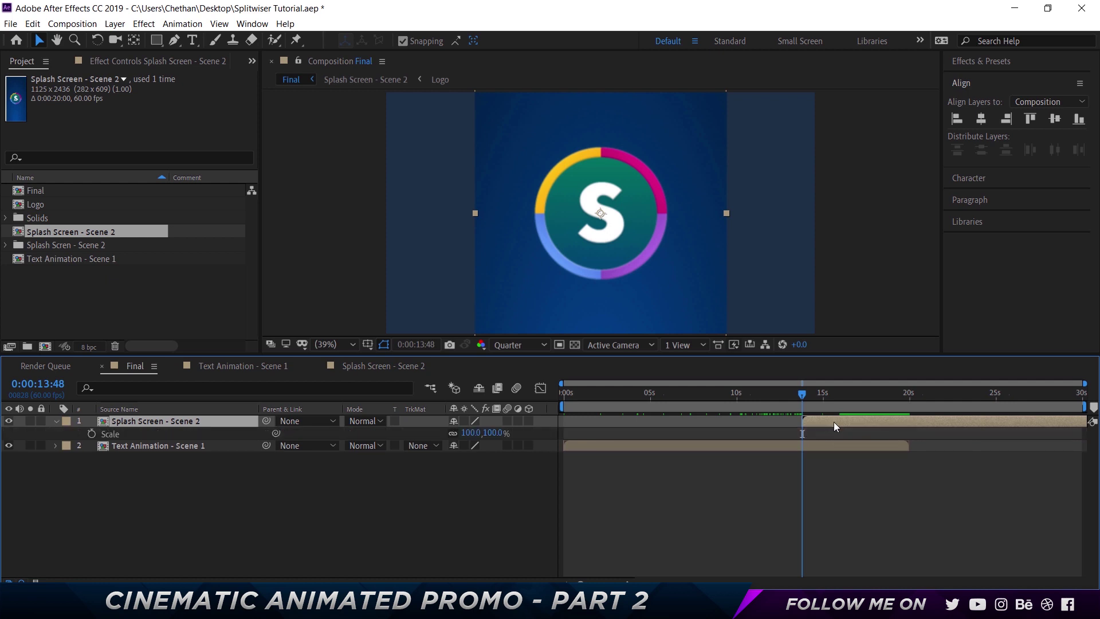
left_click(492, 433)
type("130")
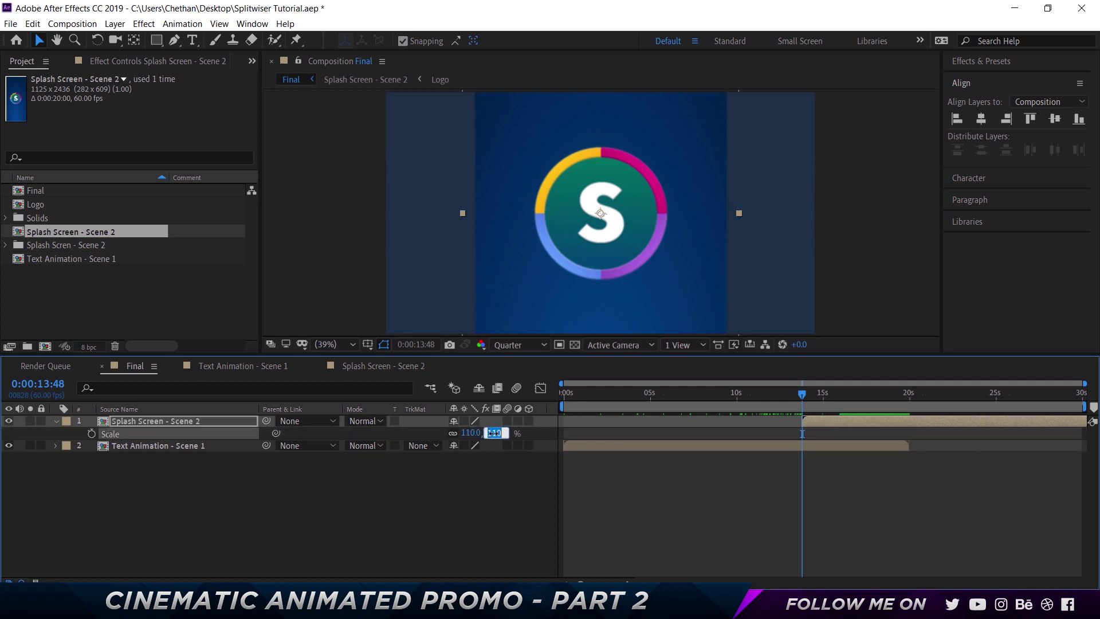
key("Return")
type("170")
key("Return")
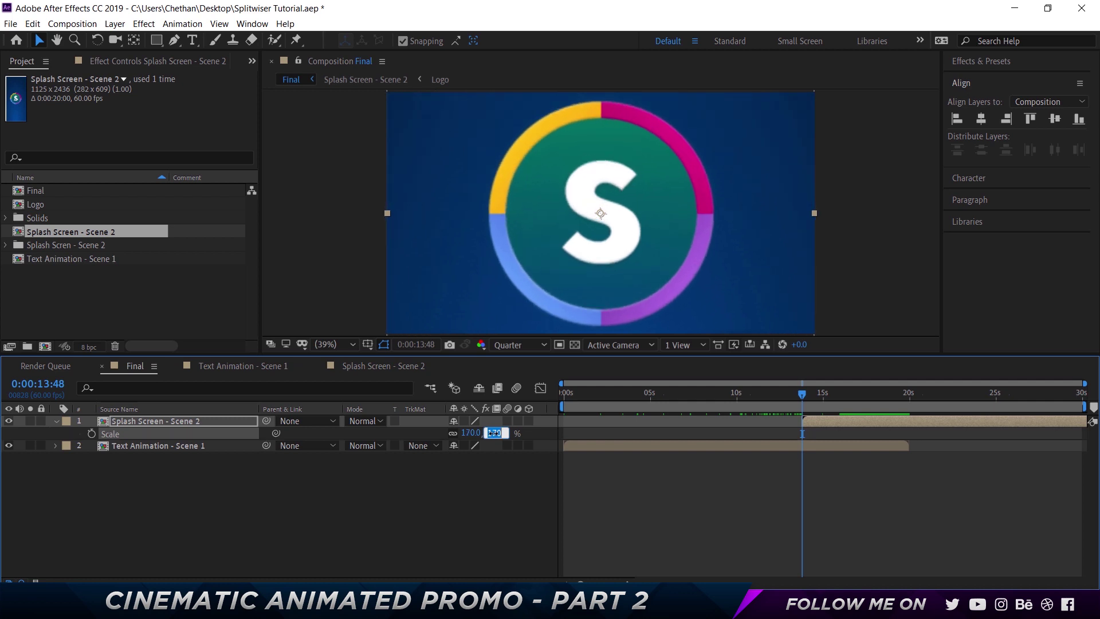
key("Up")
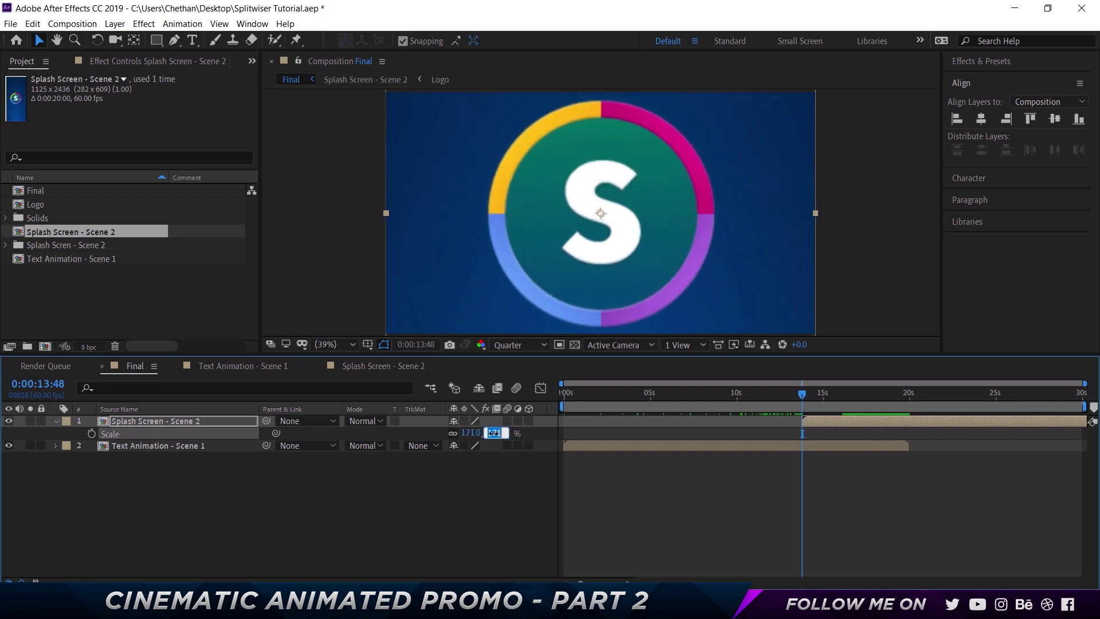
left_click(92, 434)
Step: Enable motion blur on all layers in the Splash Screen - Scene 2 composition and return to the Final composition
left_click(357, 370)
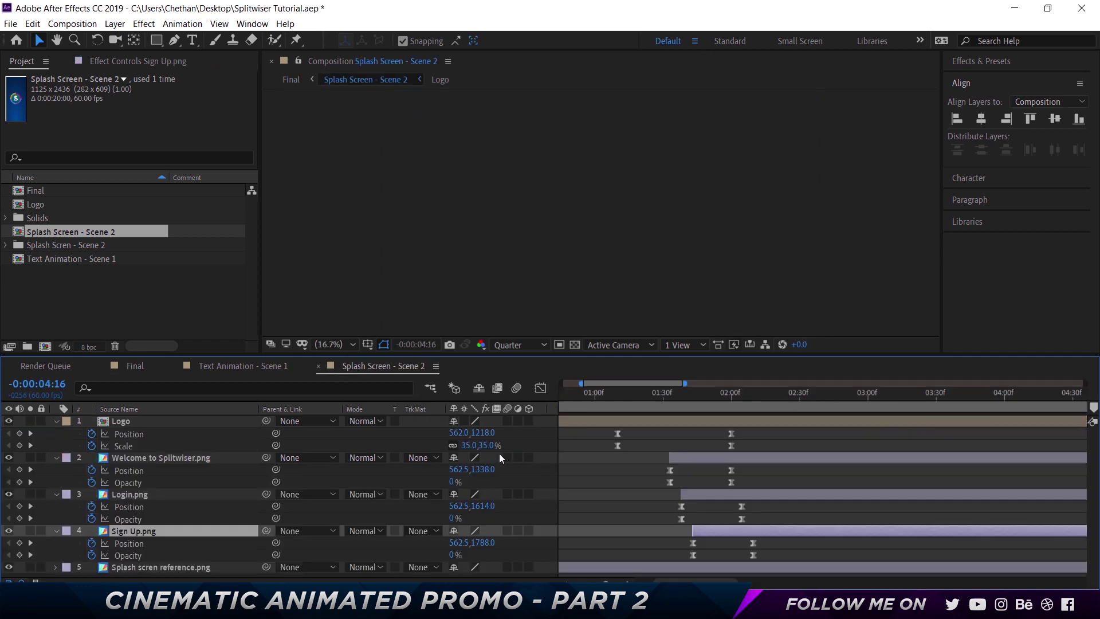
left_click(506, 421)
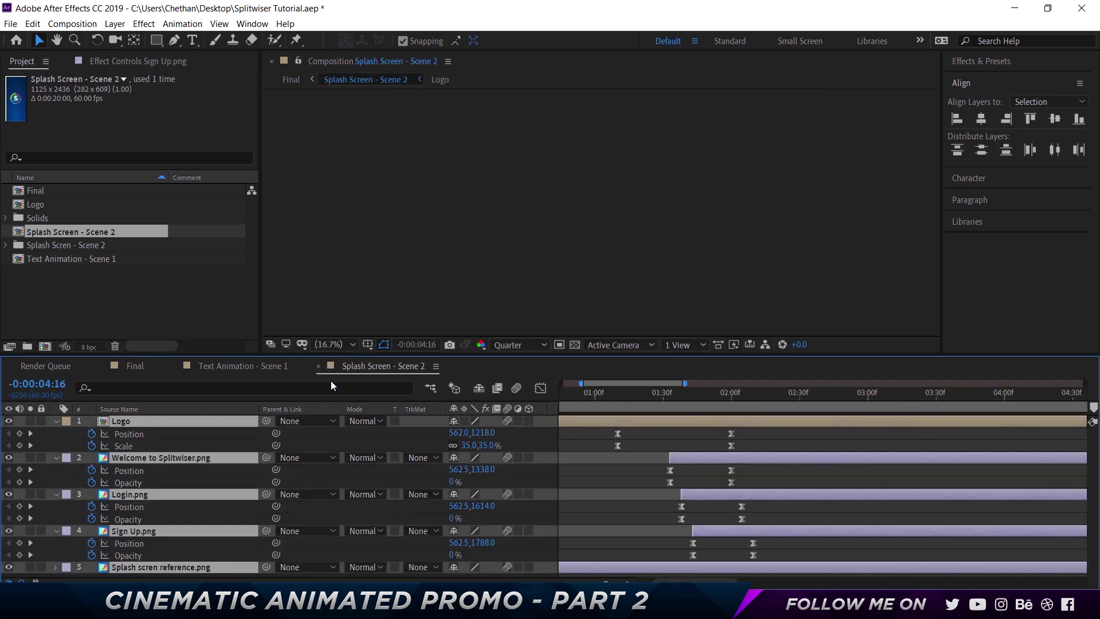
left_click(243, 361)
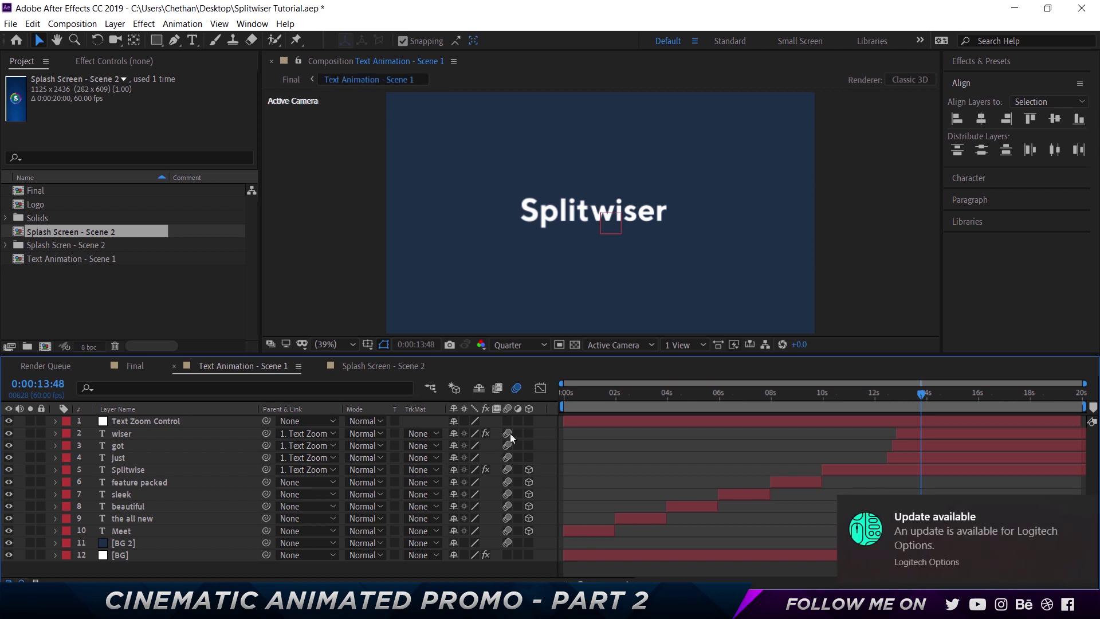
left_click(137, 365)
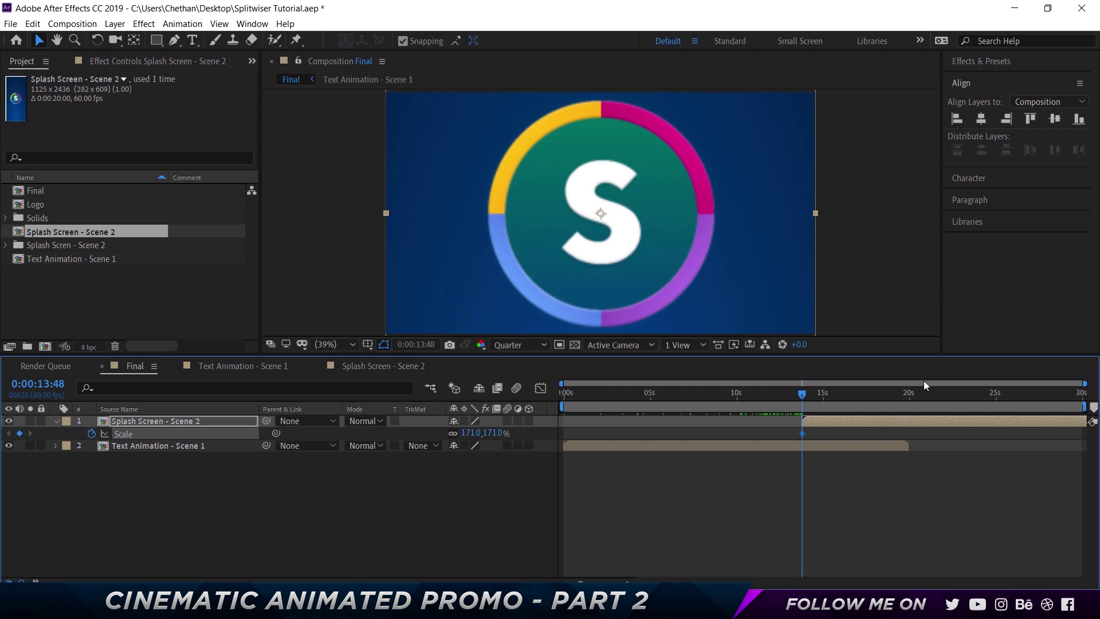
Step: Keyframe the Splash Screen - Scene 2 layer's scale down to 40% at 0:00:14:48
left_click(35, 384)
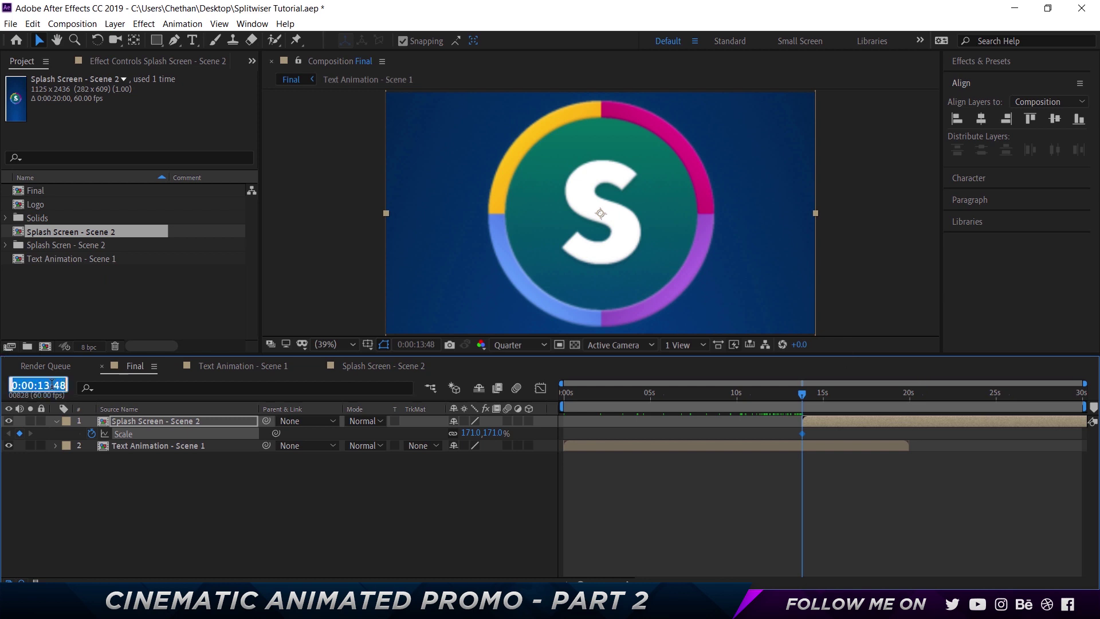
left_click(39, 385)
key("BackSpace")
type("4")
key("Return")
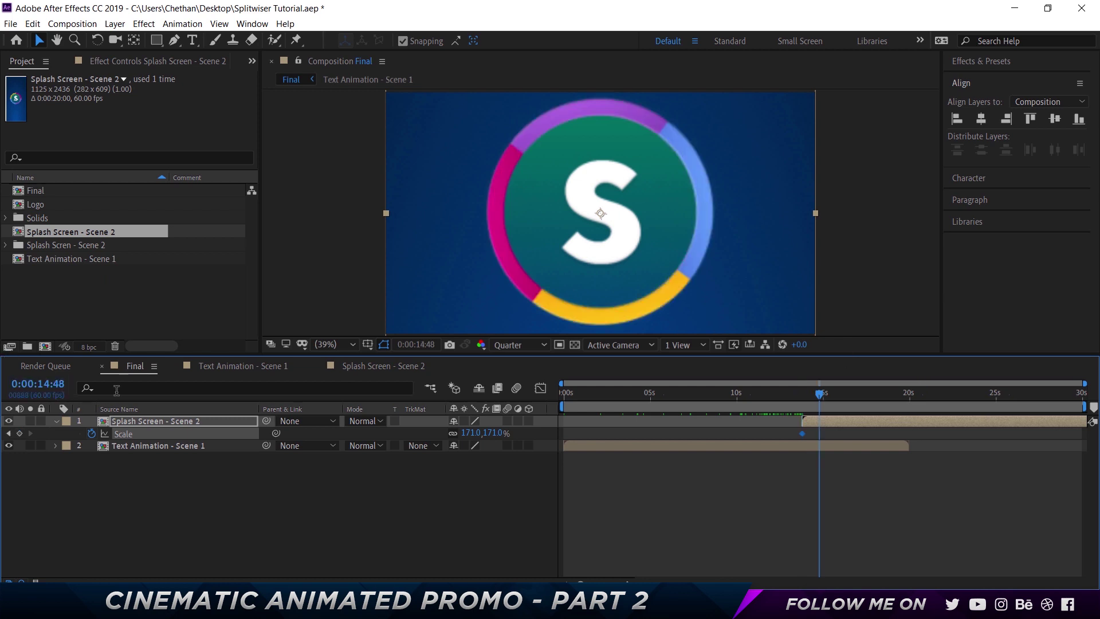
left_click(491, 432)
key("shift+Down")
key("shift+Down")
key("shift+Down")
key("shift+Down")
key("shift+Down")
key("shift+Down")
key("shift+Down")
key("shift+Down")
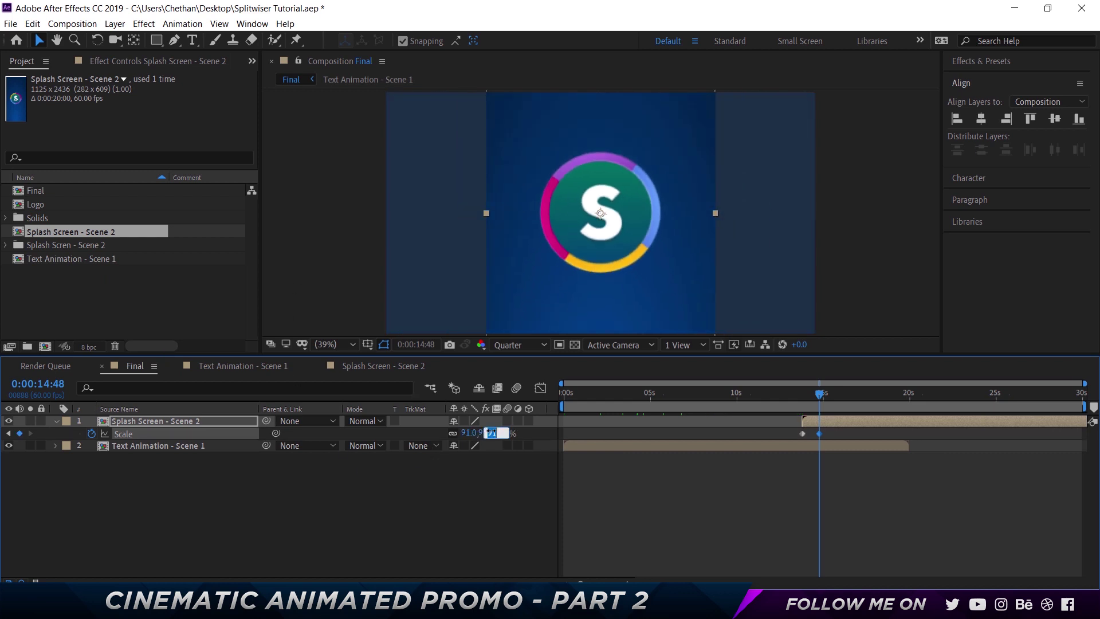
key("shift+Down")
key("shift+Down")
key("shift+Down")
key("shift+Down")
key("shift+Down")
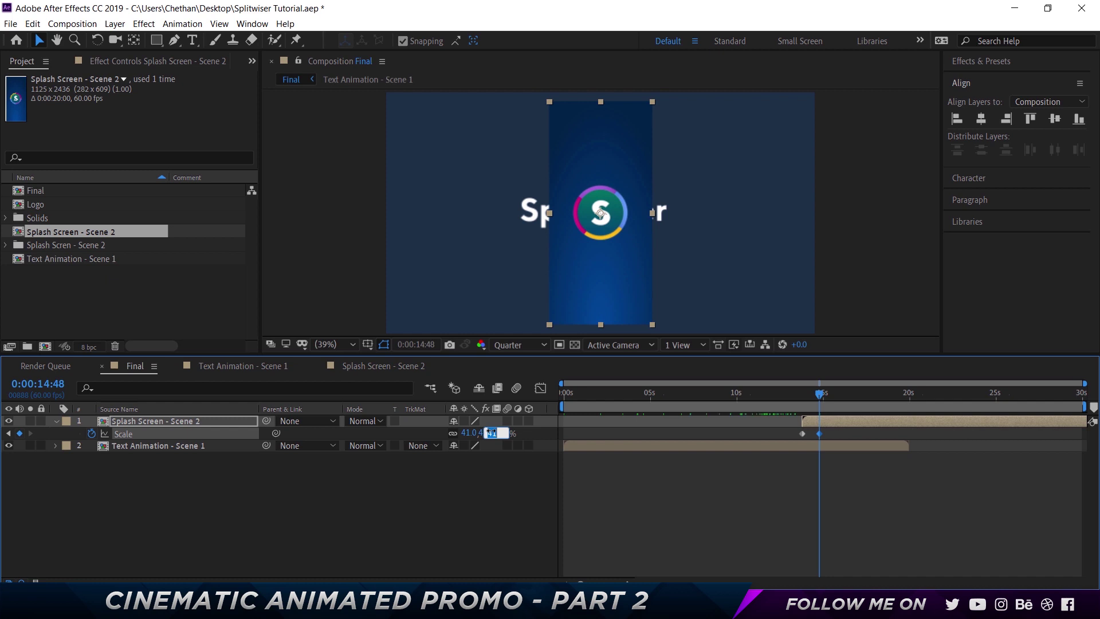
key("Down")
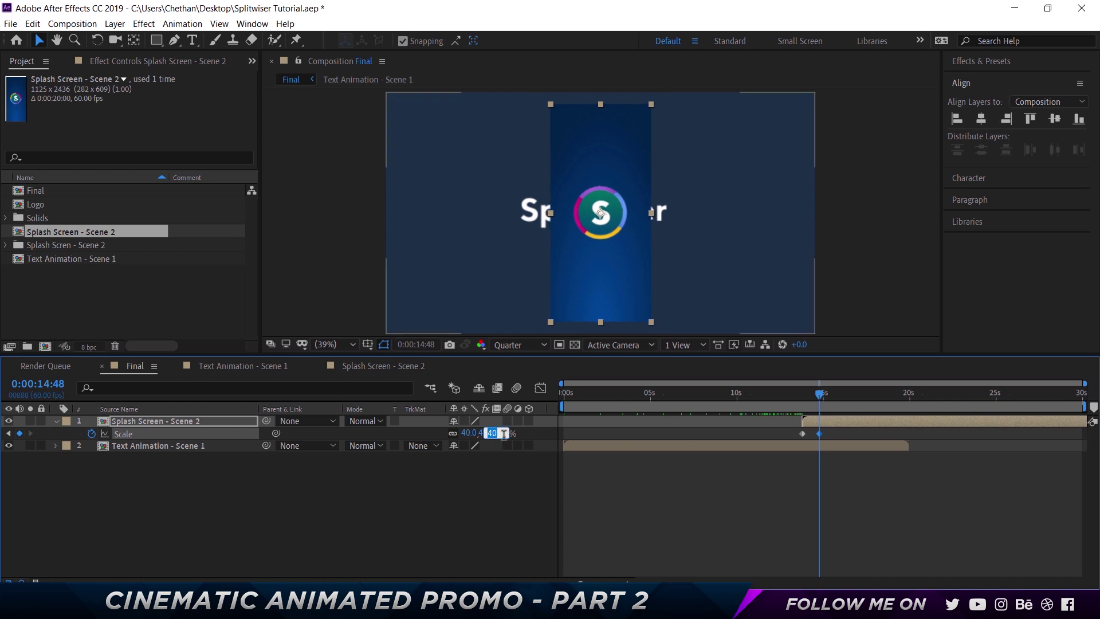
Step: Move the 40% scale keyframe to about 0:00:15:57 and preview the scale transition from 0:00:12:43
left_click_drag(819, 398, 839, 395)
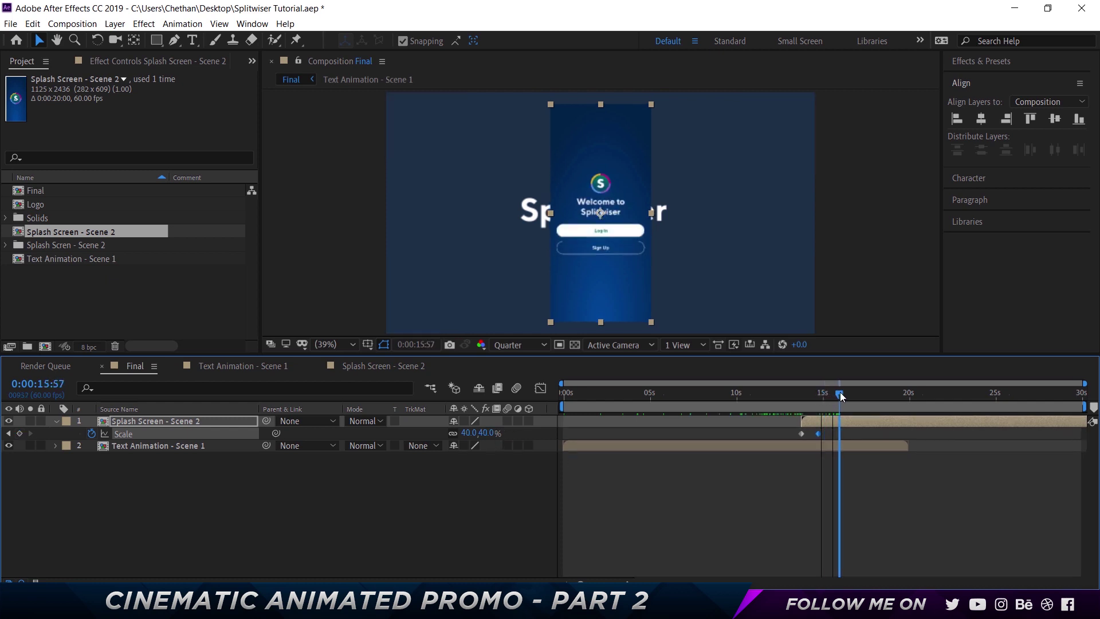
left_click(800, 393)
left_click(42, 387)
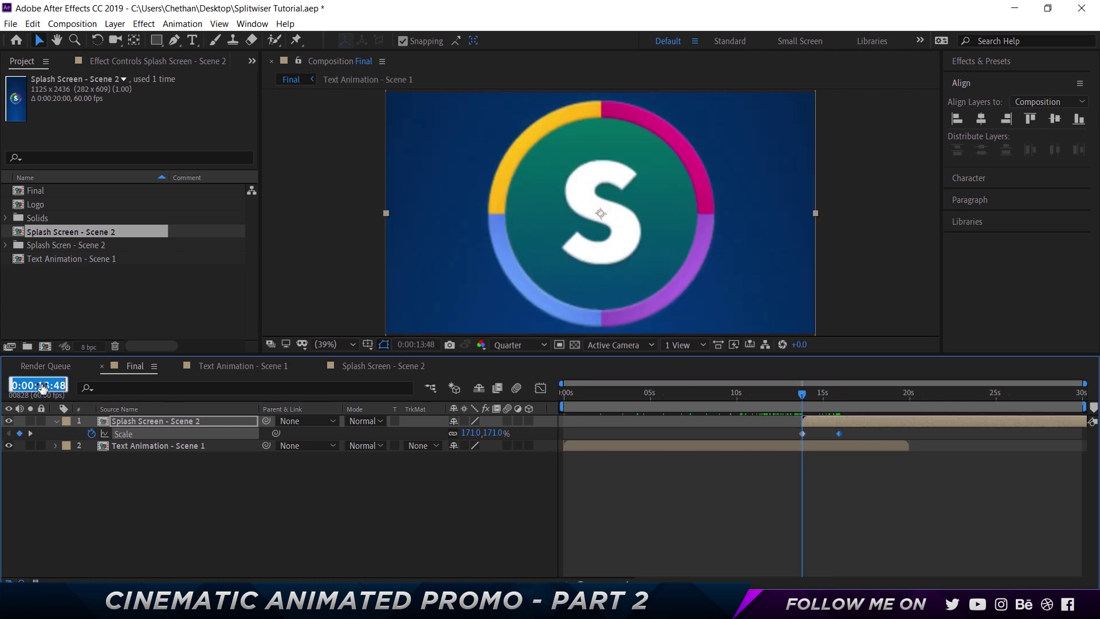
left_click(42, 387)
key("BackSpace")
type("6")
key("Return")
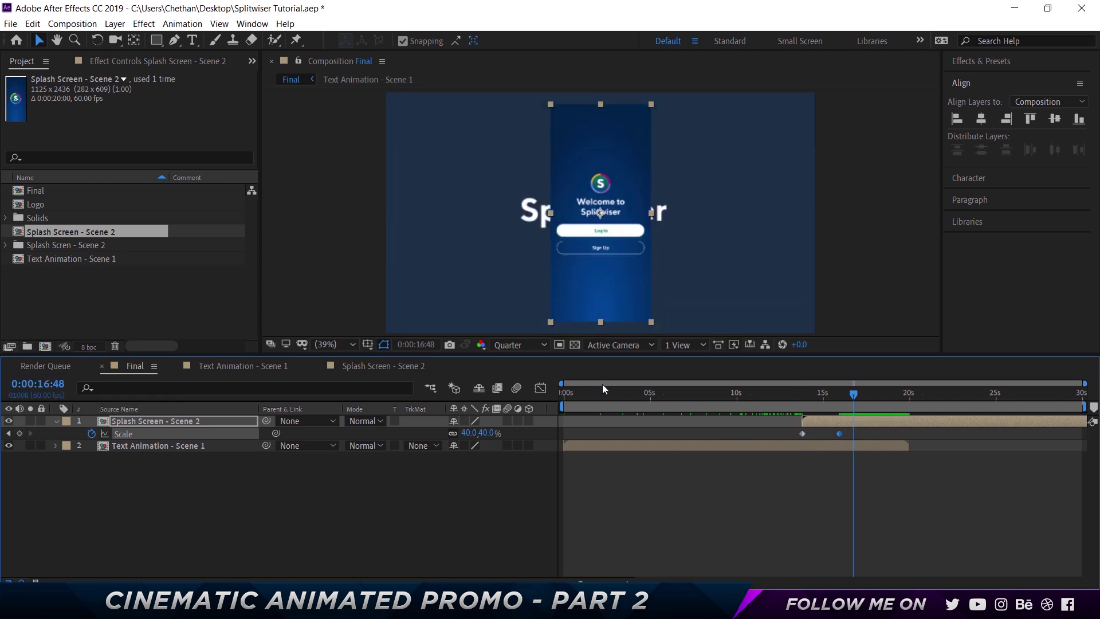
left_click(784, 390)
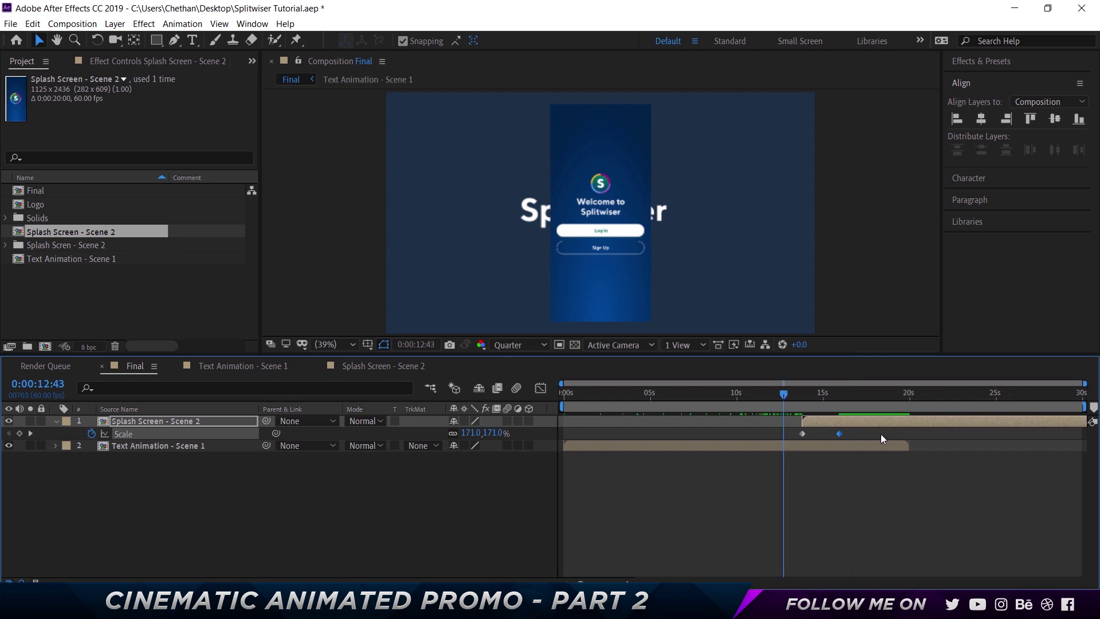
key("space")
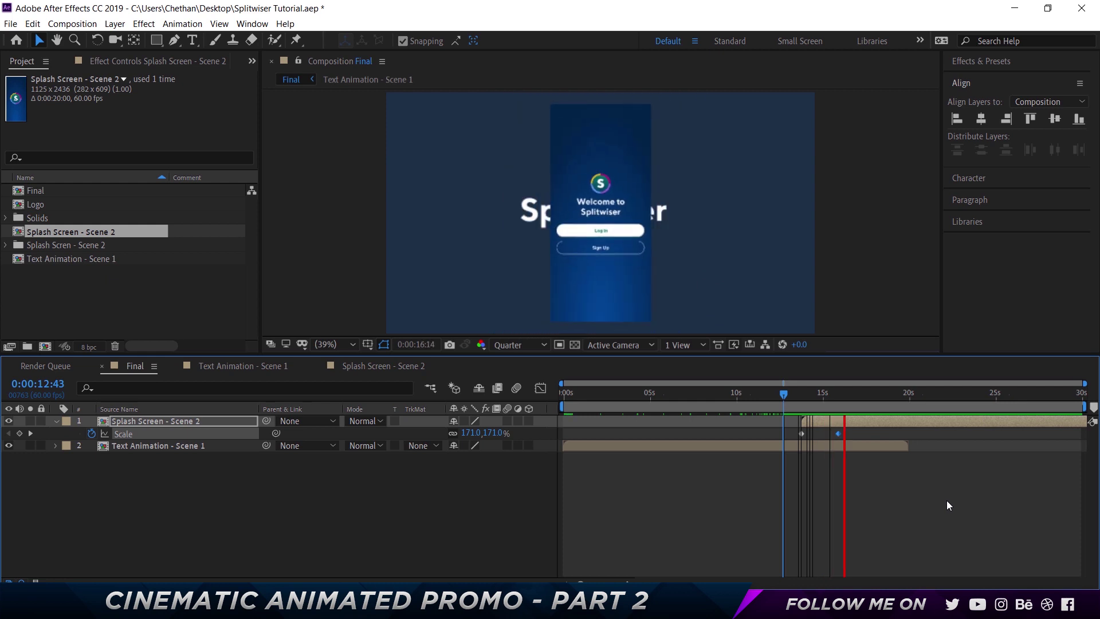
key("space")
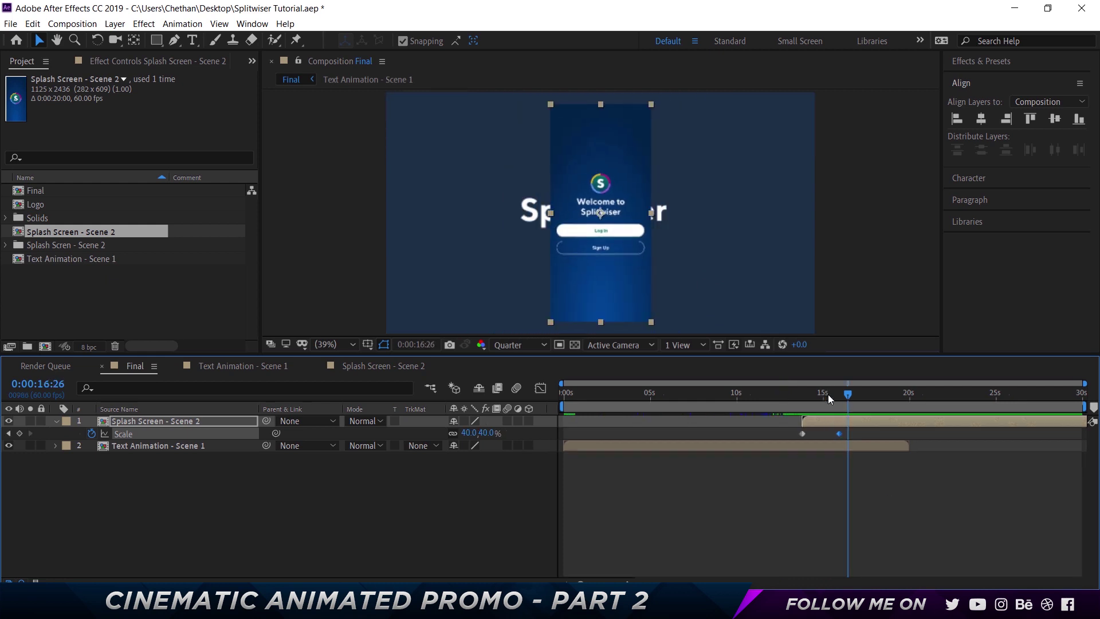
Step: Apply Easy Ease to both scale keyframes of the Splash Screen - Scene 2 layer
right_click(802, 433)
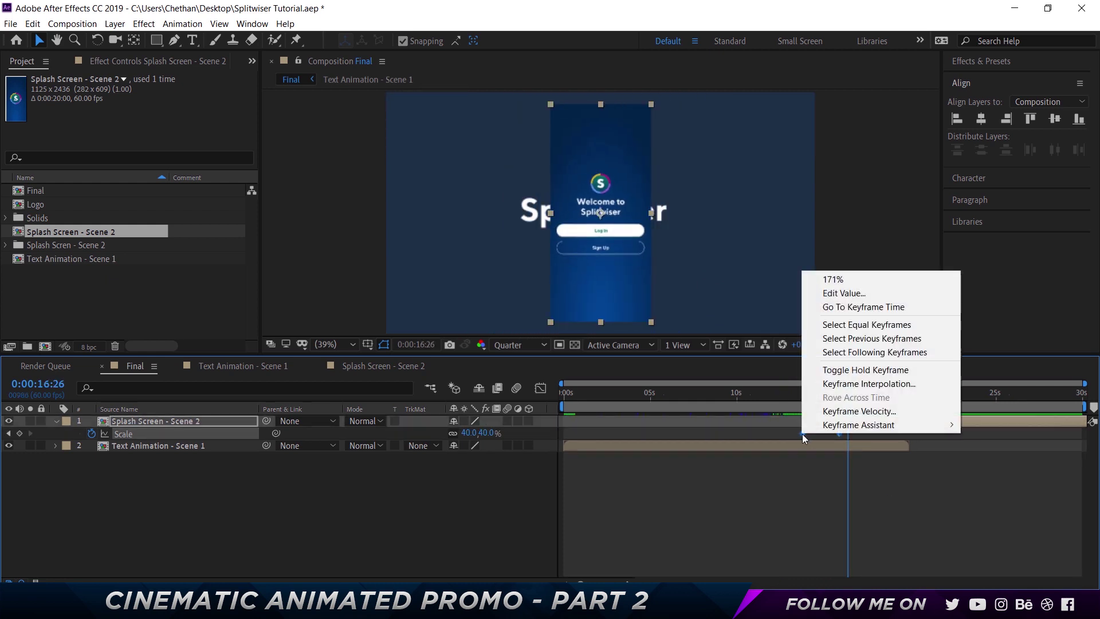
mouse_move(809, 424)
left_click(647, 466)
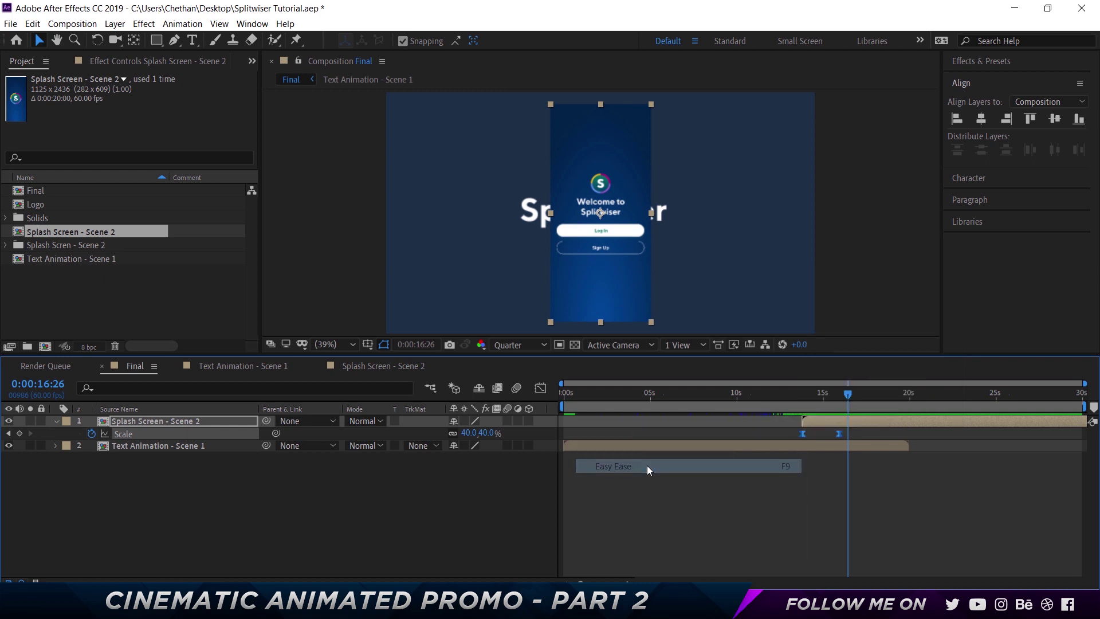
Step: Increase the easing influence of the ending scale keyframe in the speed graph and preview the transition
left_click(540, 388)
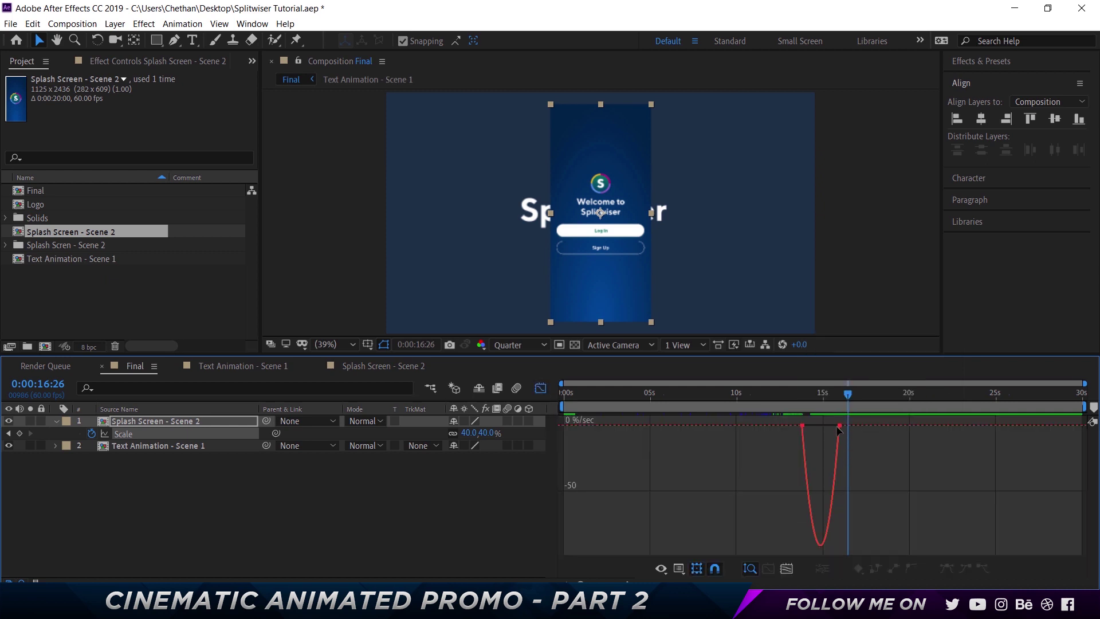
mouse_move(836, 429)
left_click_drag(833, 425, 820, 425)
key("shift+F3")
left_click(804, 393)
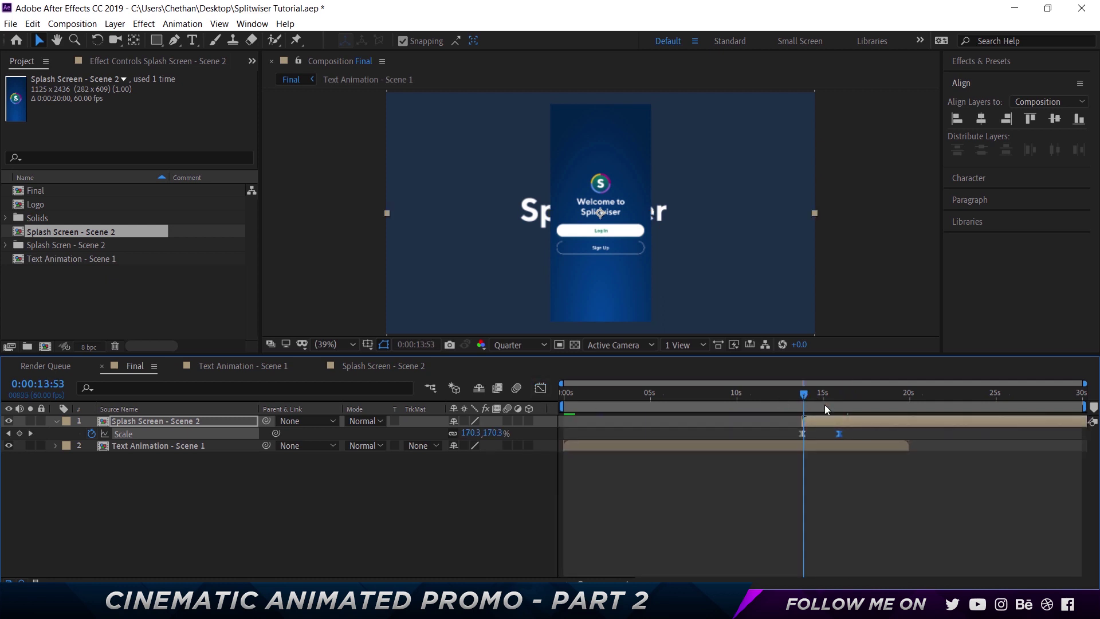
key("space")
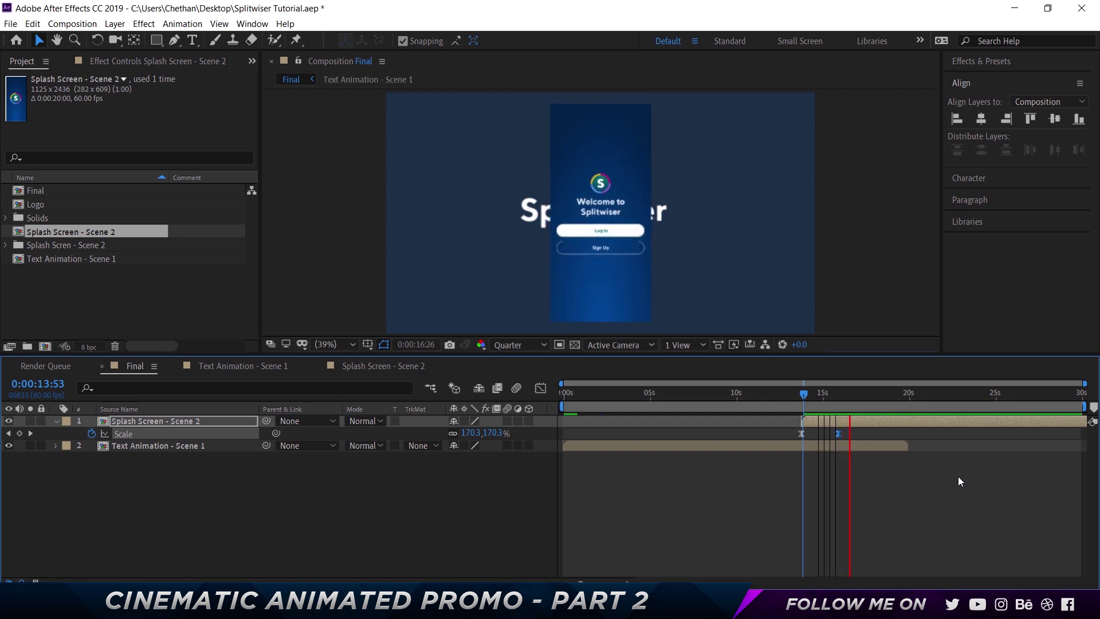
key("space")
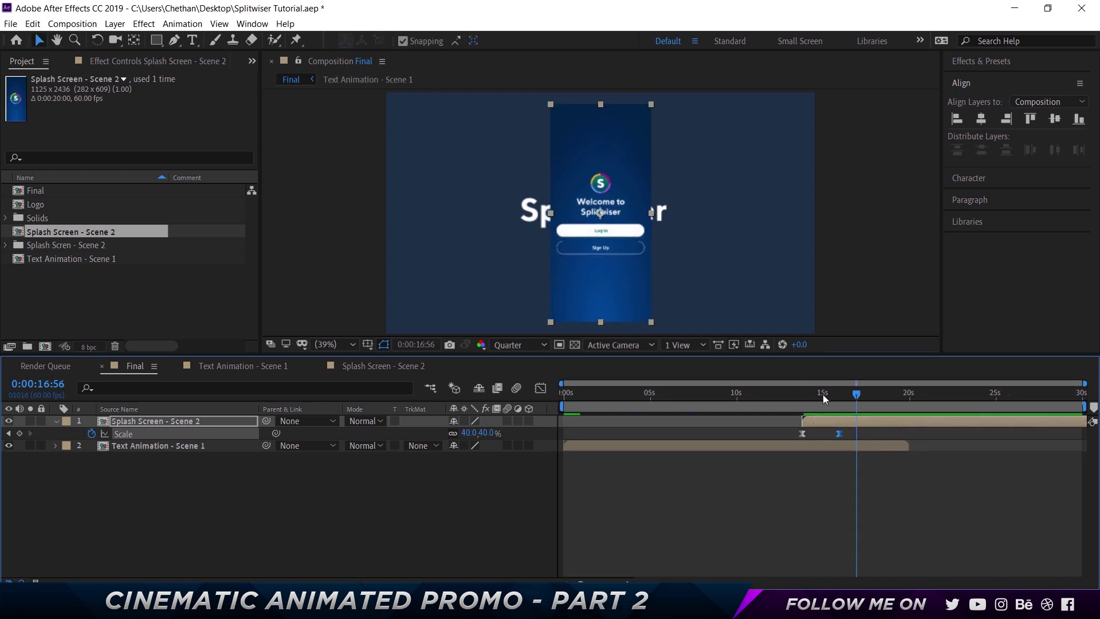
Step: Examine the Text Animation - Scene 1 layer behind the shrunken splash screen, finishing at the 0:00:13:48 scale keyframe
left_click(804, 394)
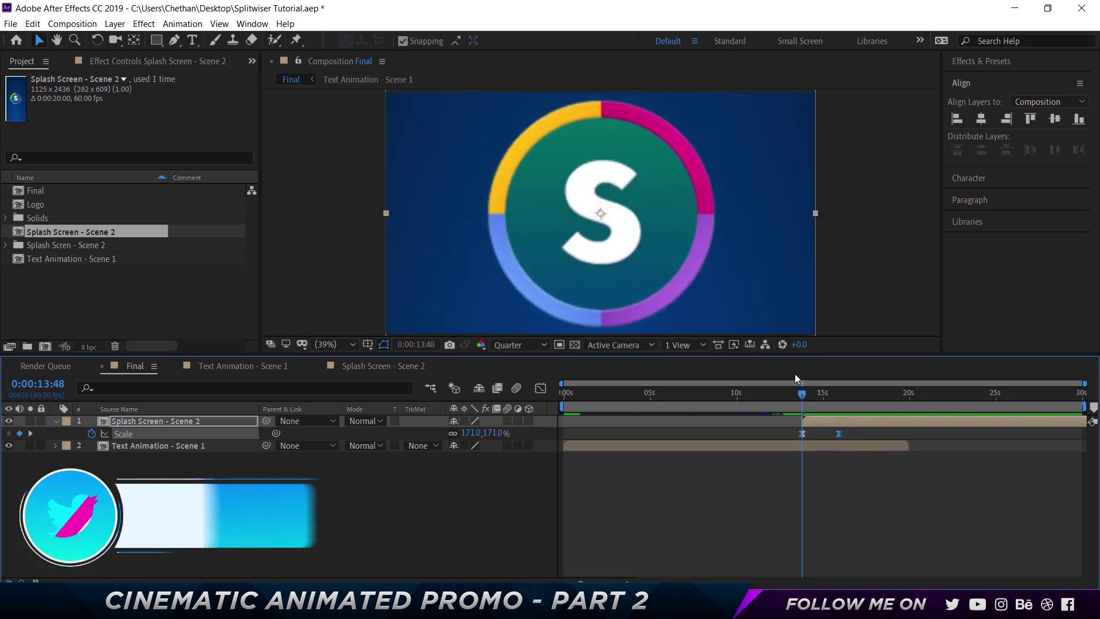
key("ctrl+shift+a")
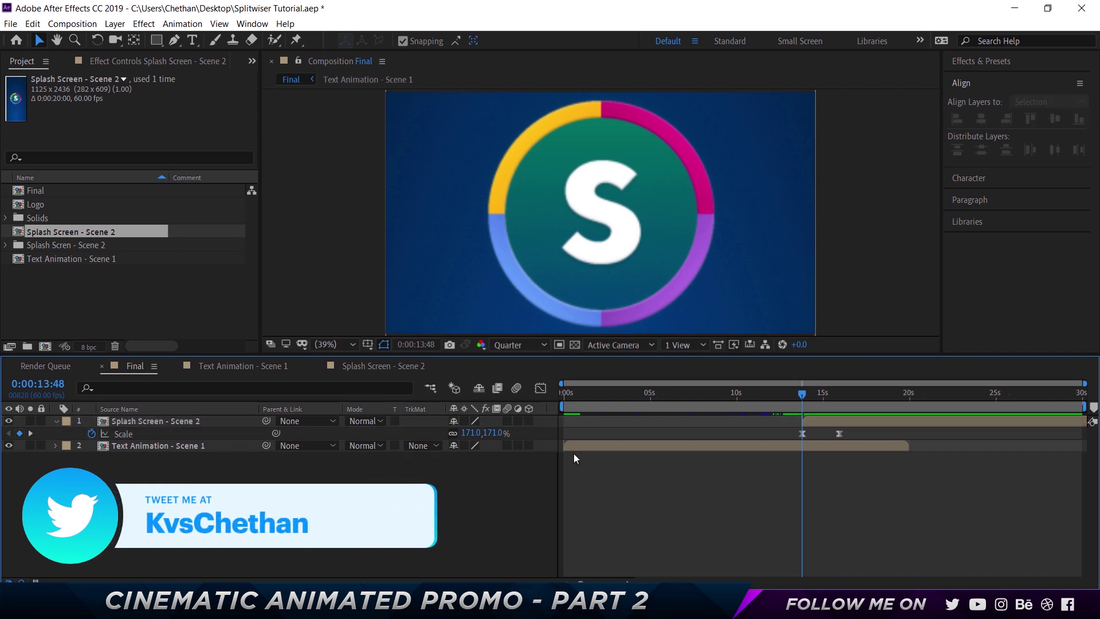
left_click(711, 448)
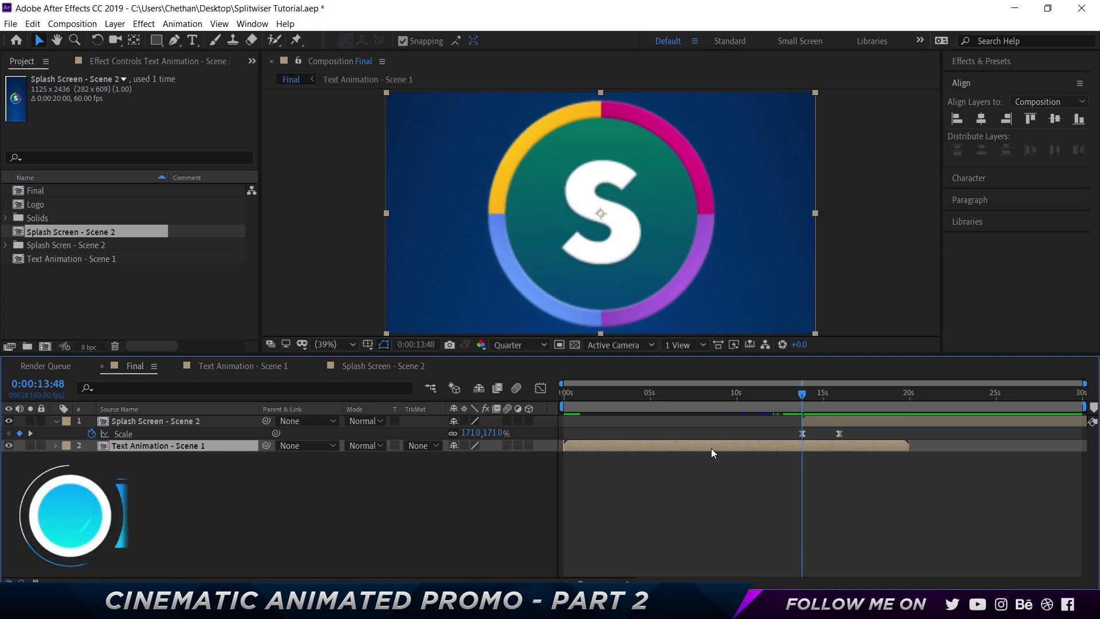
left_click(868, 397)
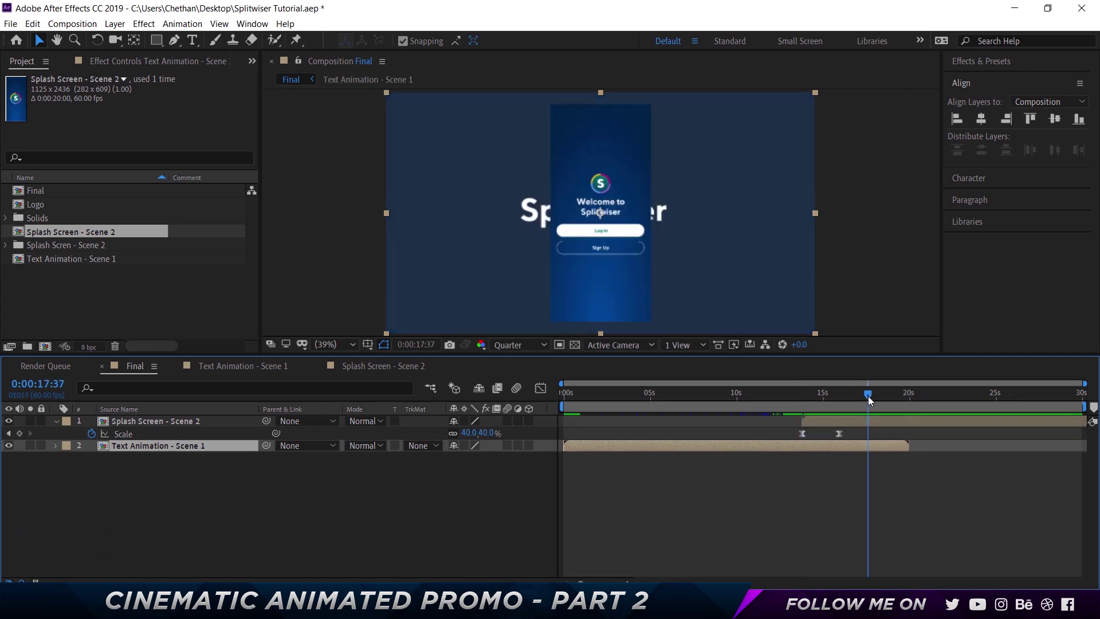
key("j")
left_click(802, 397)
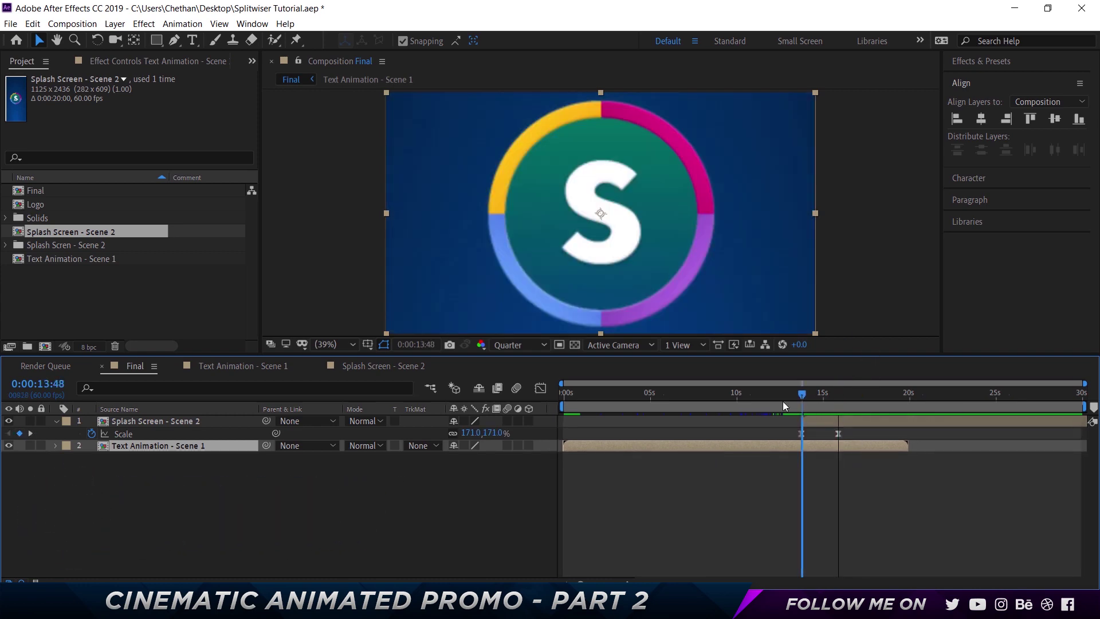
Step: Move the BG 2 and BG layers from the Text Animation - Scene 1 composition to the bottom of the Final composition
left_click(202, 362)
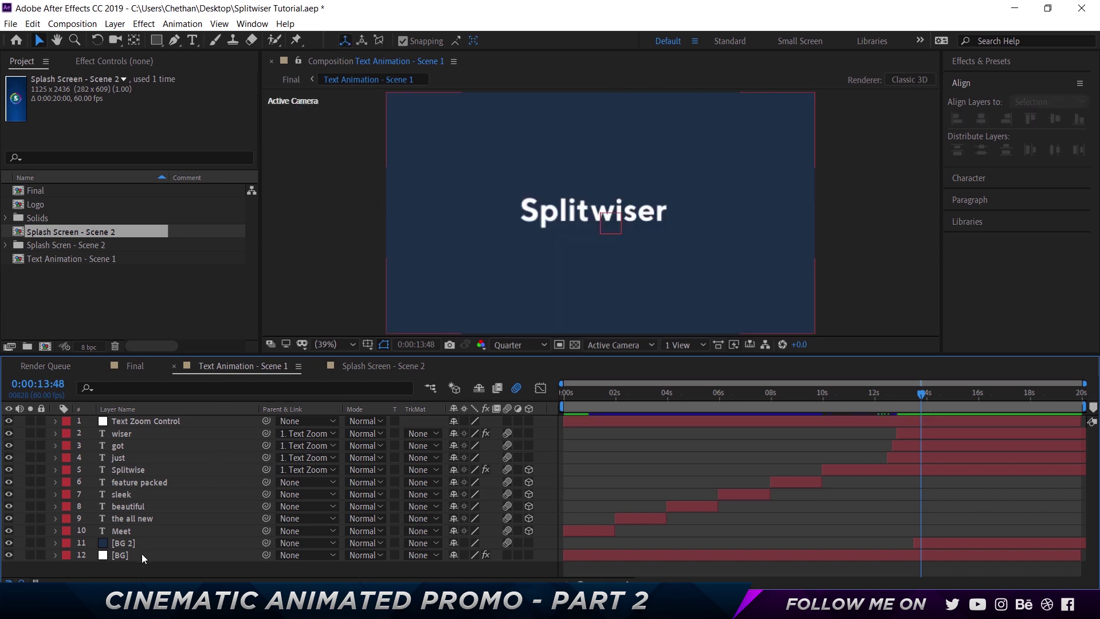
left_click(140, 545)
left_click(190, 554, "shift")
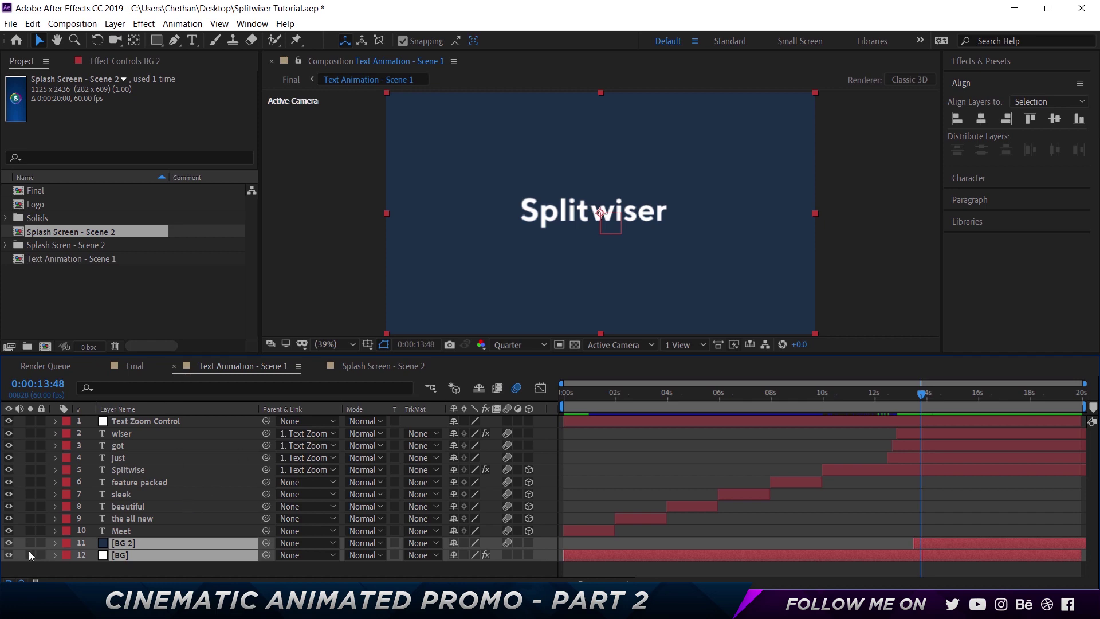
key("Delete")
left_click(135, 365)
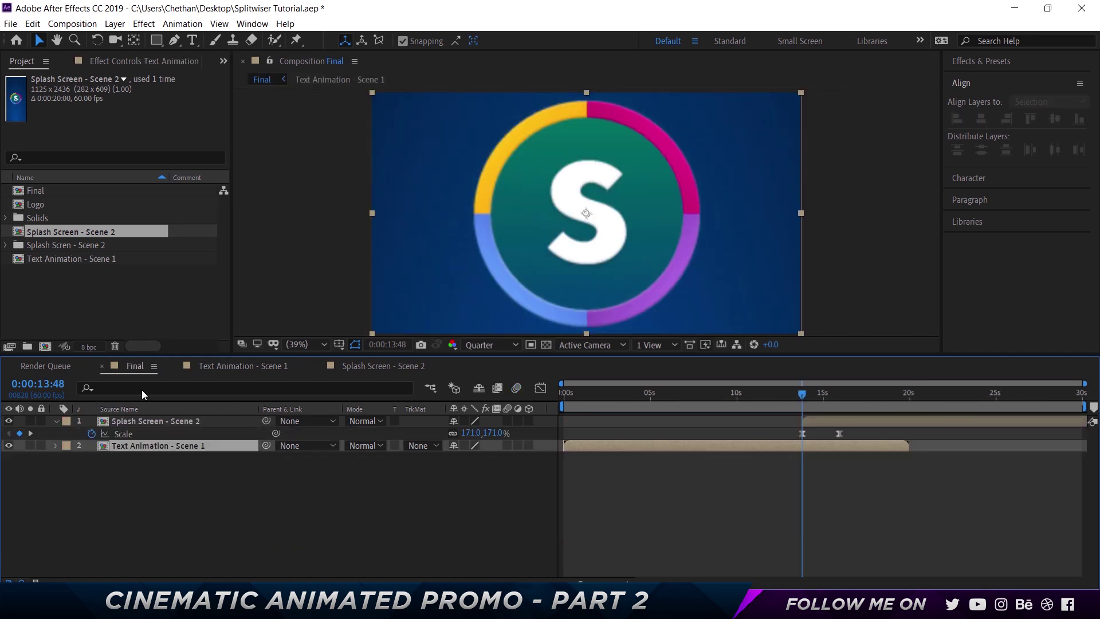
left_click(168, 487)
key("ctrl+v")
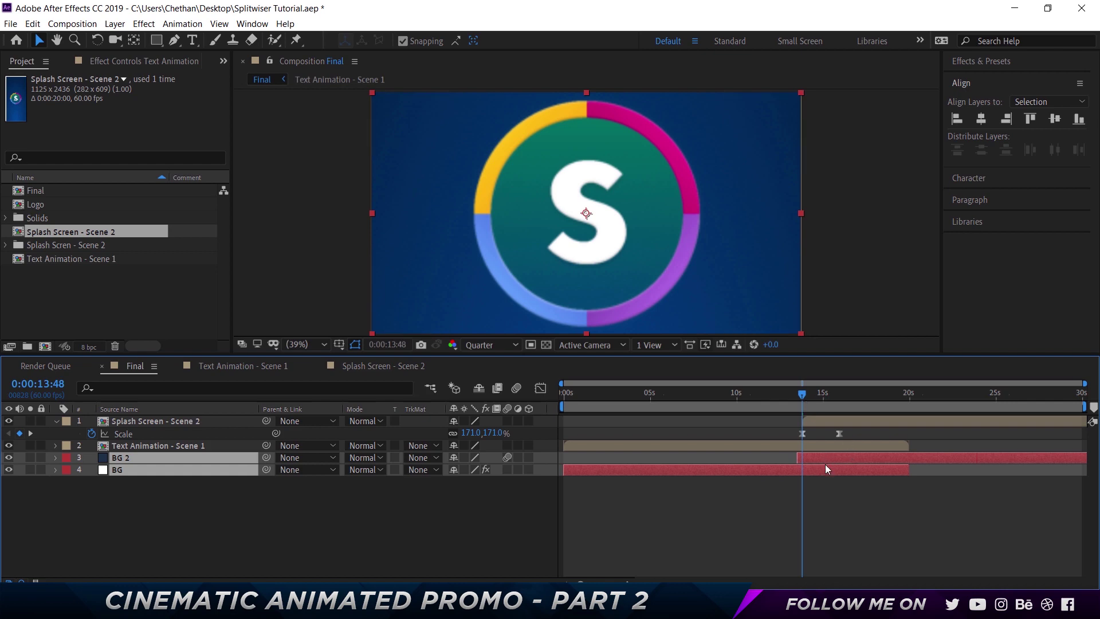
Step: Rename the BG 2 layer as BG Blue and the BG layer as BG White
key("F2")
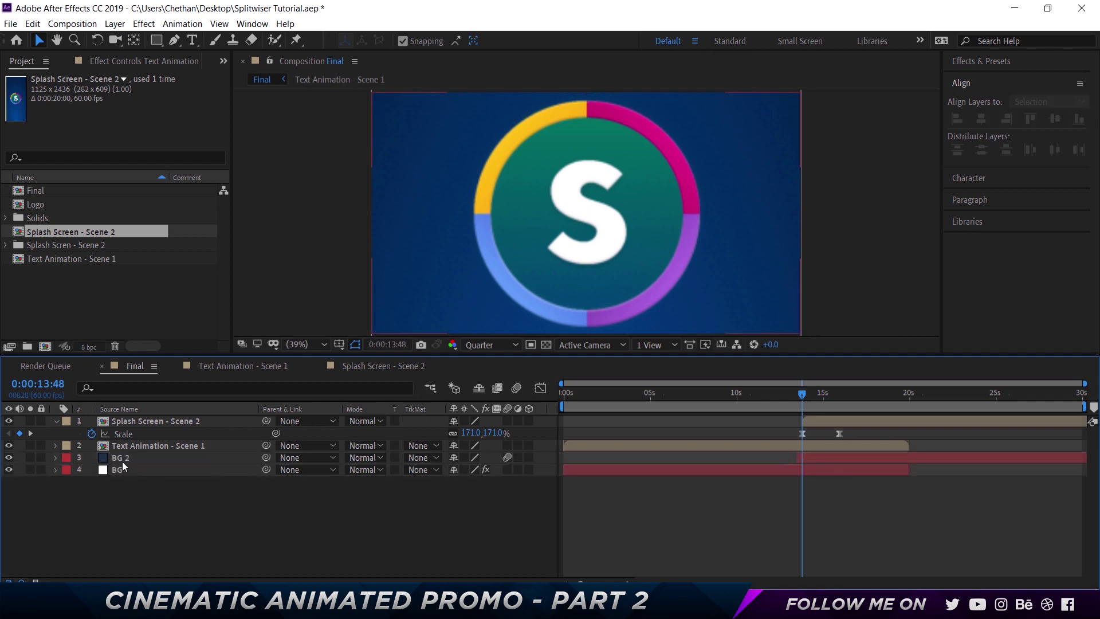
left_click(123, 458)
key("Return")
type("BG")
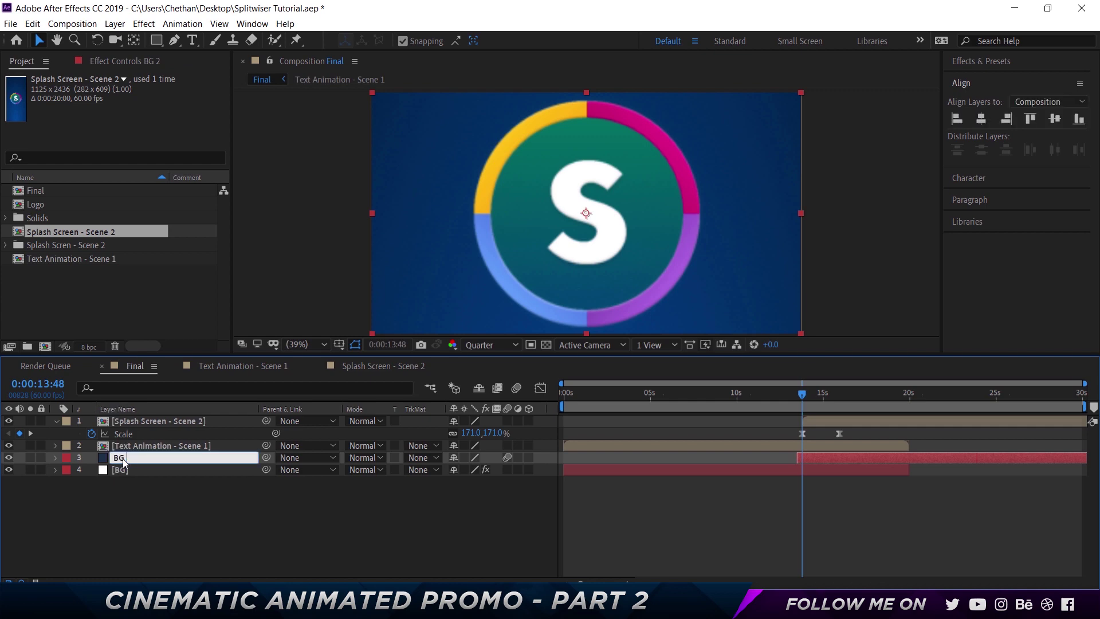
type(" Blue")
key("Return")
left_click(133, 469)
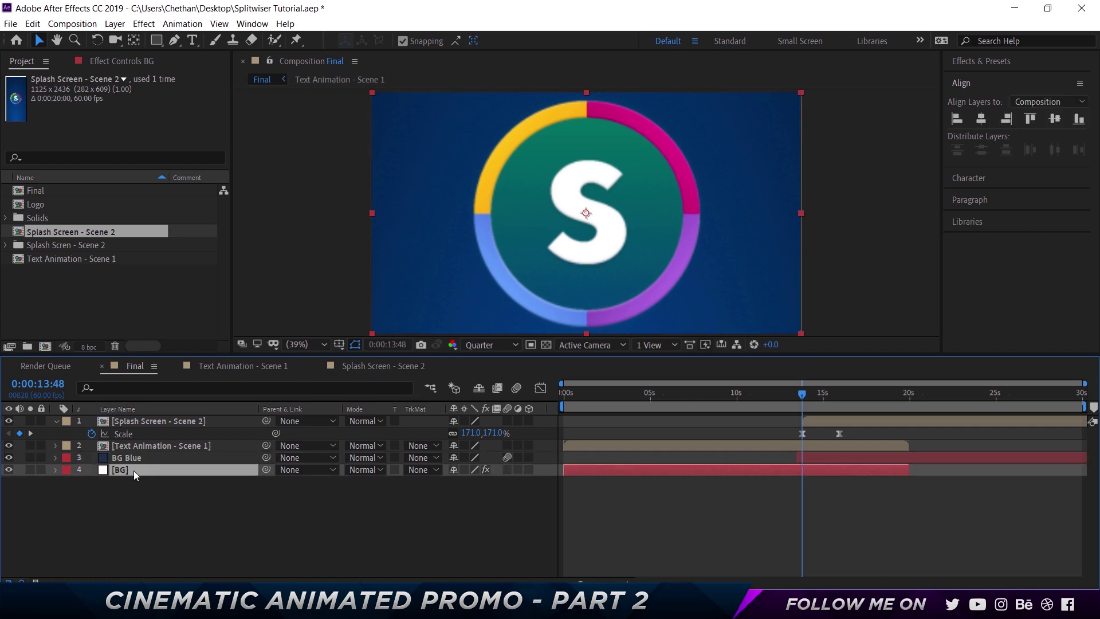
key("Return")
type("BG Whi")
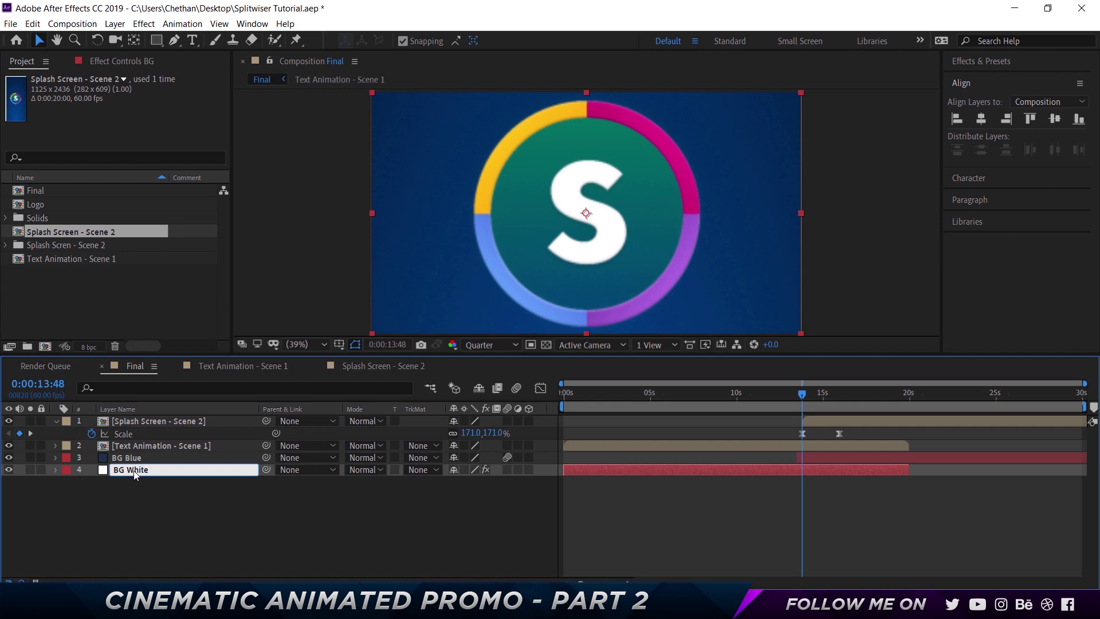
type("te")
key("Return")
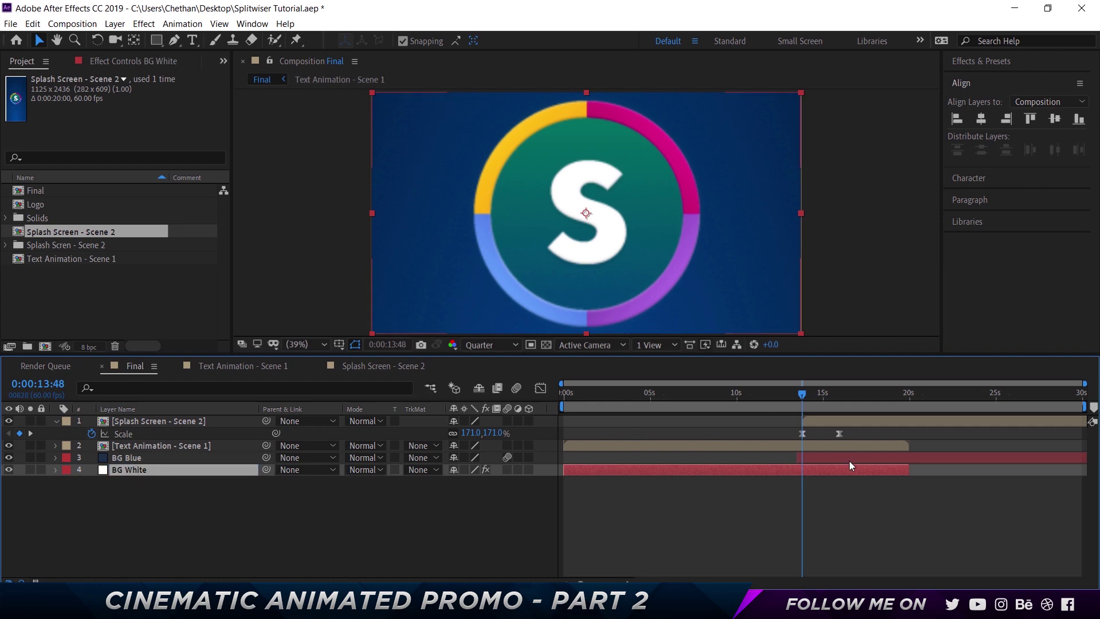
Step: Trim the end of the BG Blue layer to 0:00:13:48 and check the transition over the BG White layer
left_click(812, 459)
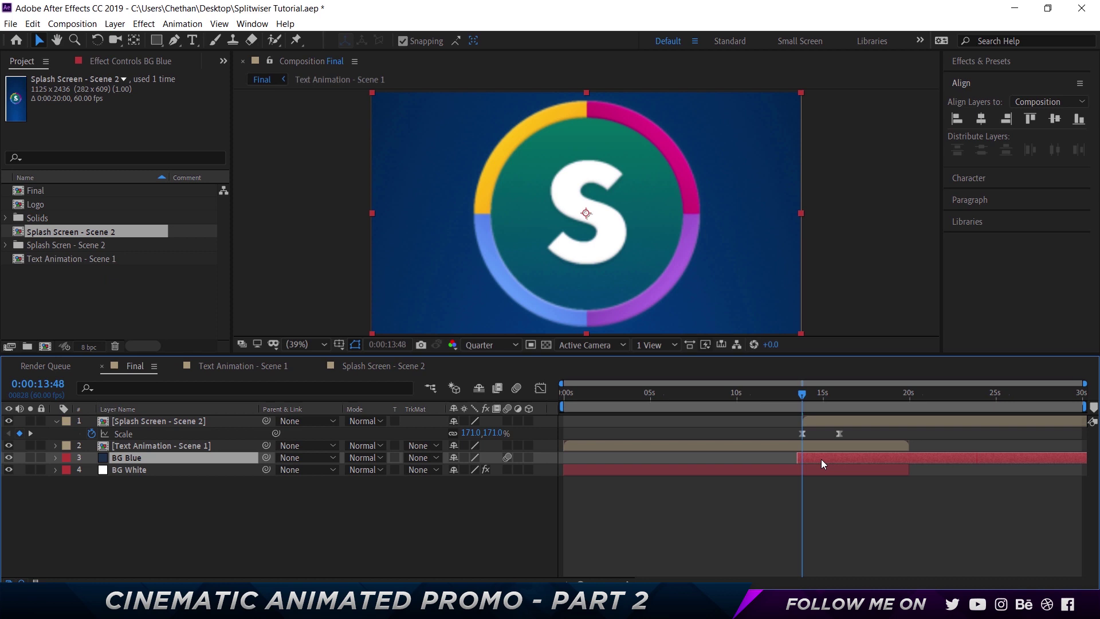
key("alt+bracketright")
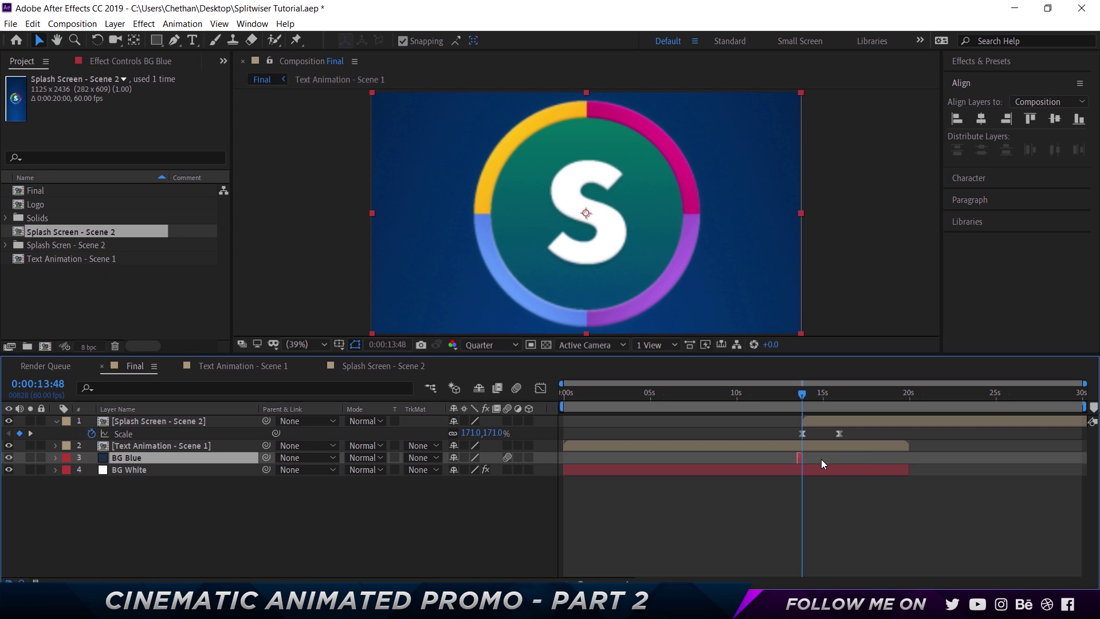
key("space")
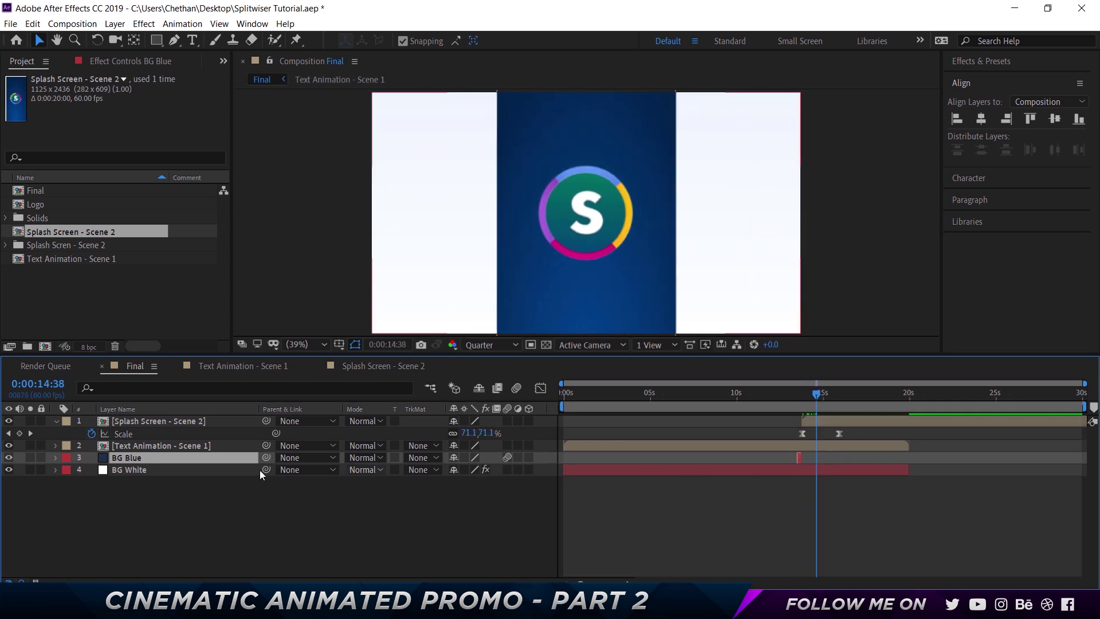
left_click(240, 472)
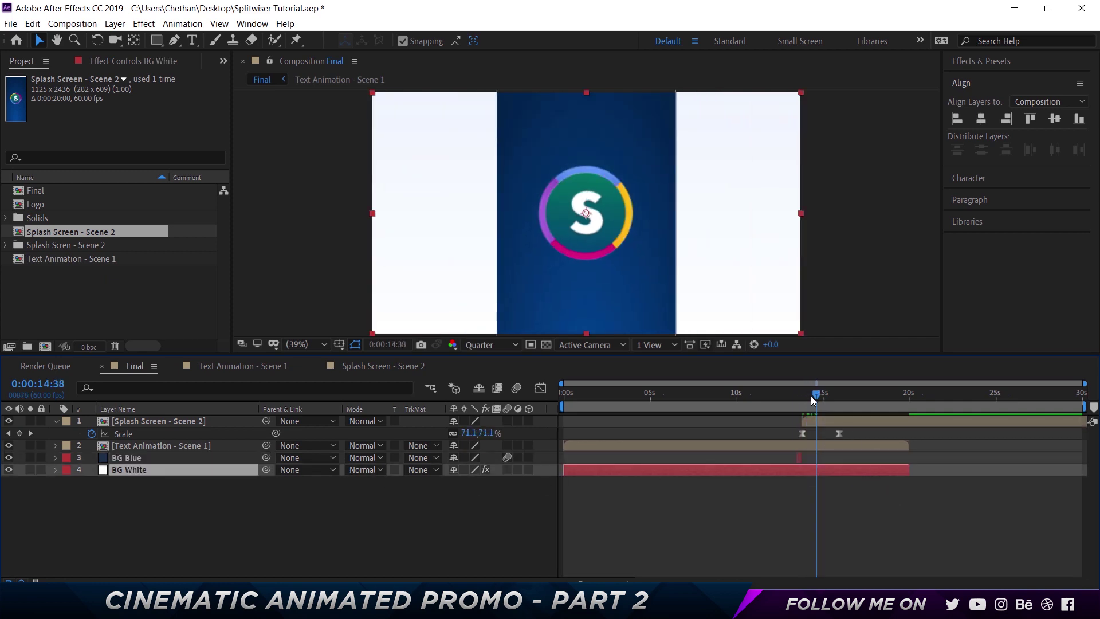
Step: Trim the end of the Text Animation - Scene 1 layer to the first splash screen scale keyframe at 0:00:13:48
left_click_drag(812, 397, 836, 398)
left_click_drag(840, 397, 802, 397)
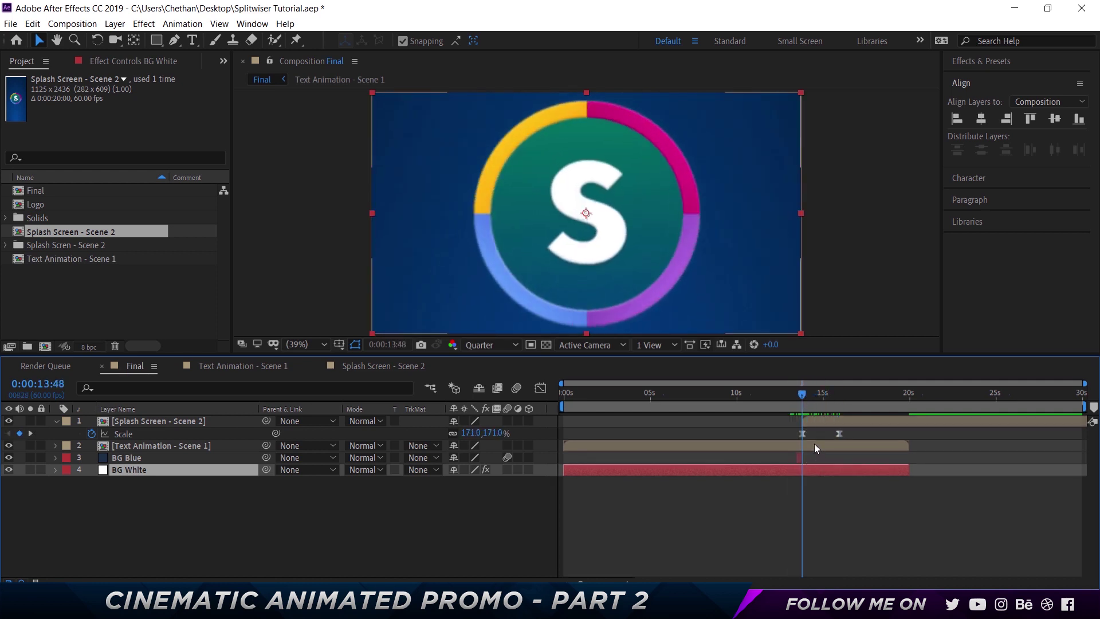
left_click(815, 444)
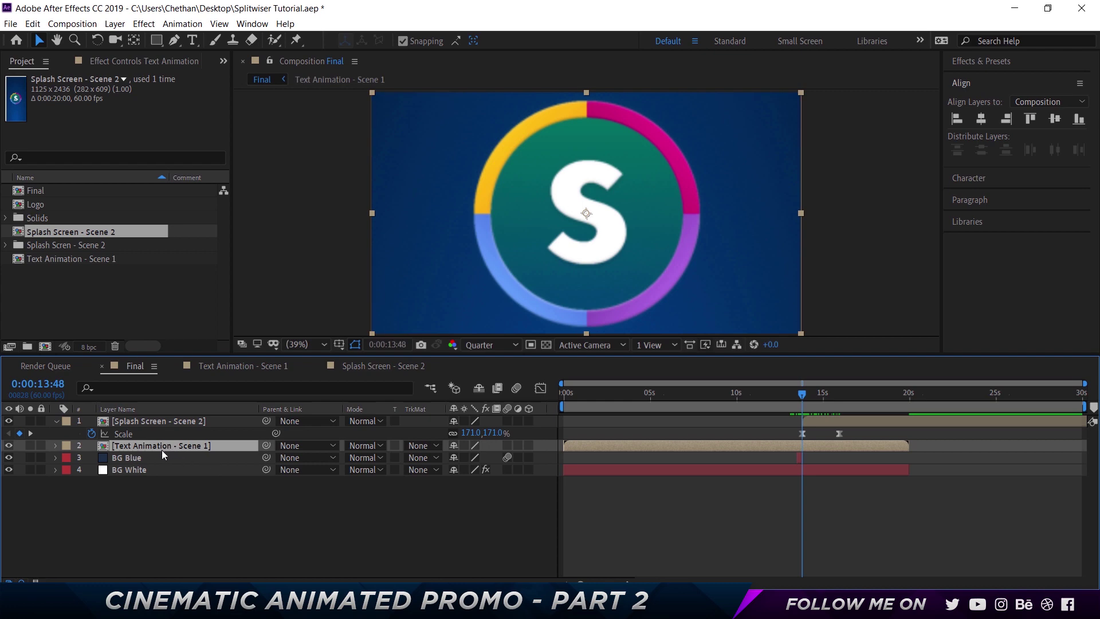
key("alt+bracketright")
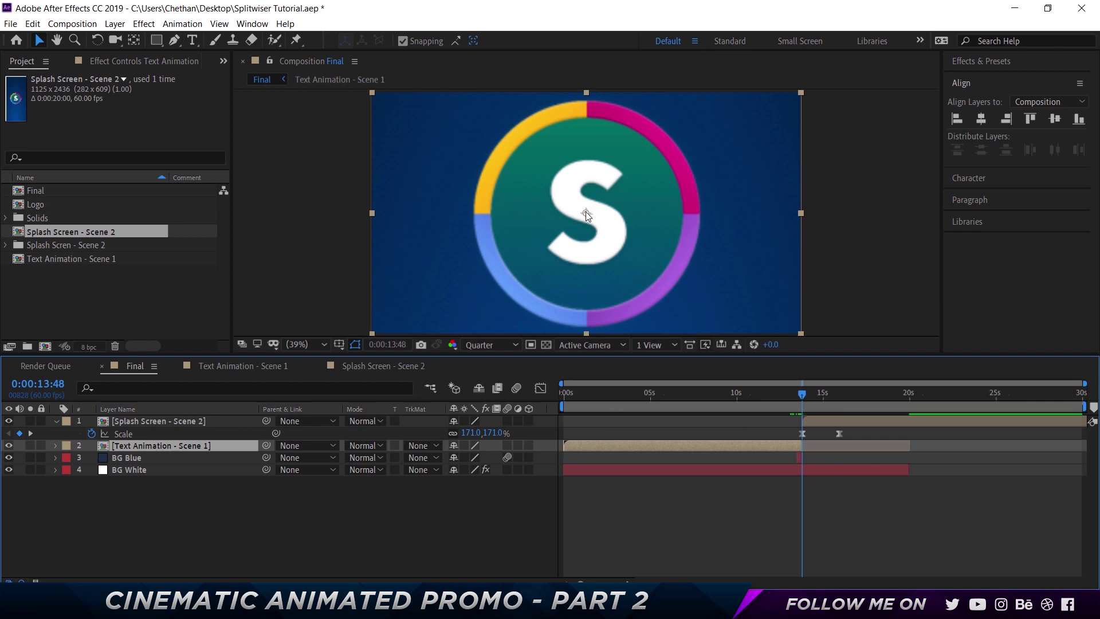
Step: Find the Drop Shadow effect and apply it to the Splash Screen - Scene 2 layer, viewed at 0:00:15:57
left_click(146, 421)
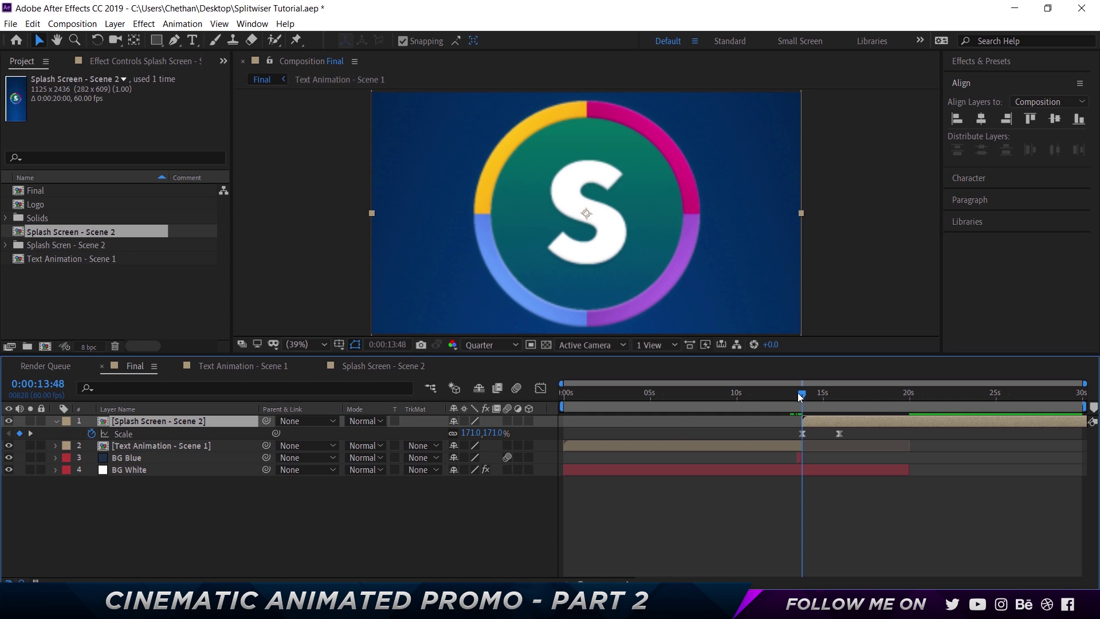
left_click_drag(799, 393, 840, 396)
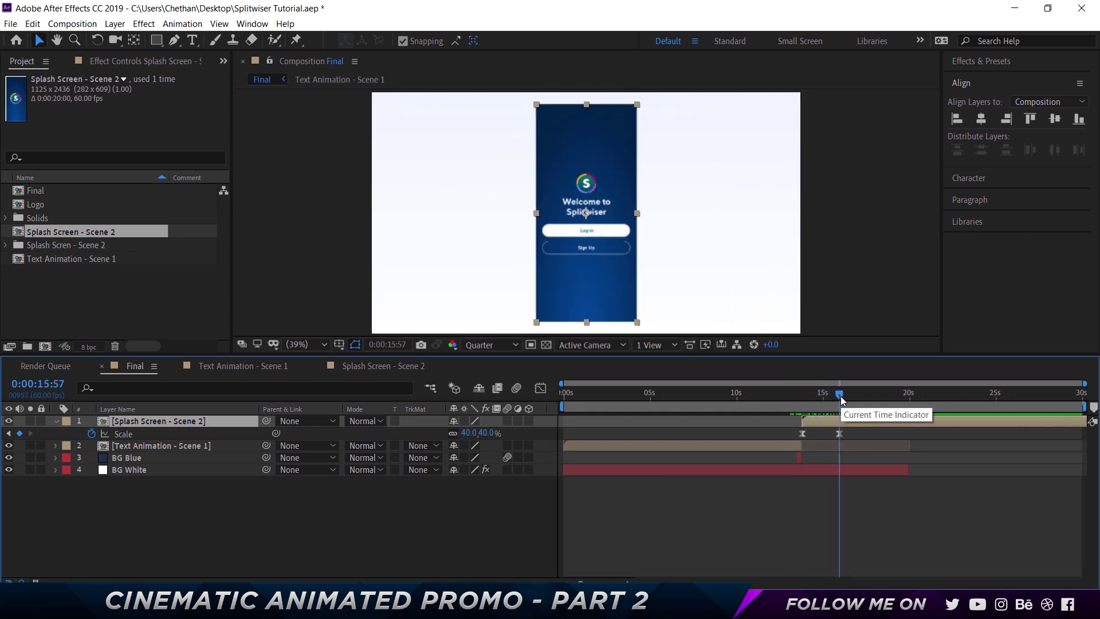
left_click(1014, 61)
left_click(1005, 78)
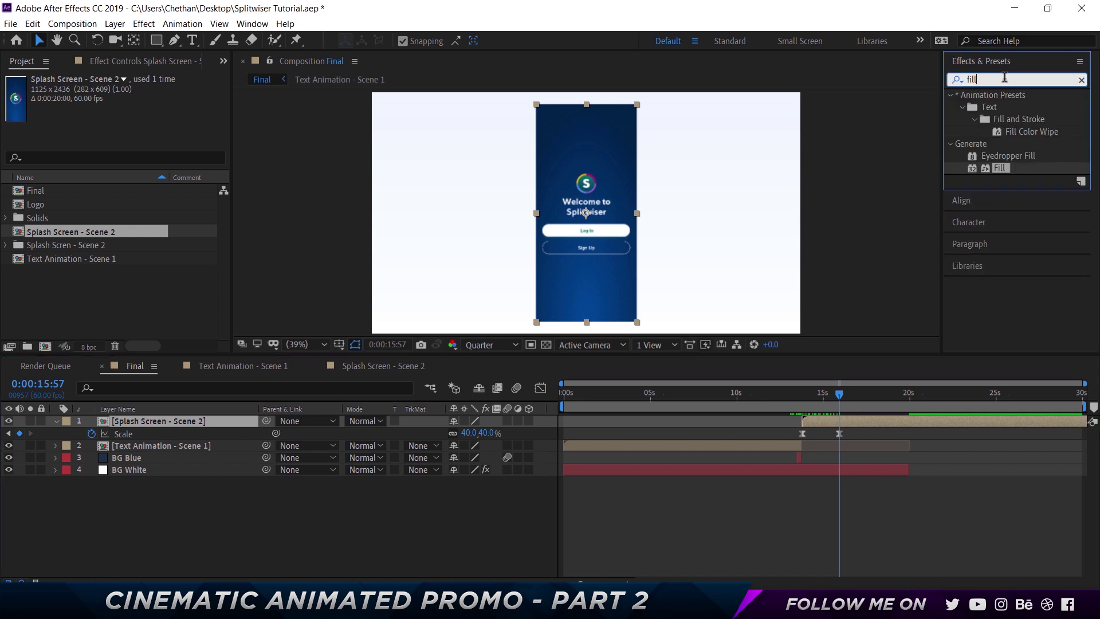
key("BackSpace")
key("BackSpace")
key("BackSpace")
key("BackSpace")
type("drop")
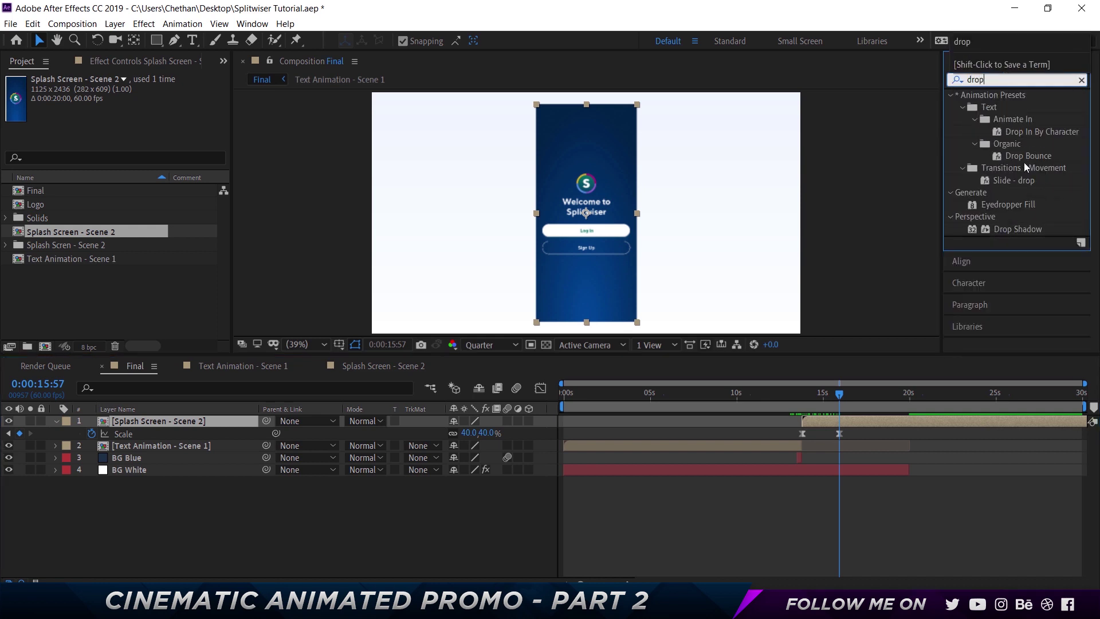
left_click_drag(1013, 233, 174, 422)
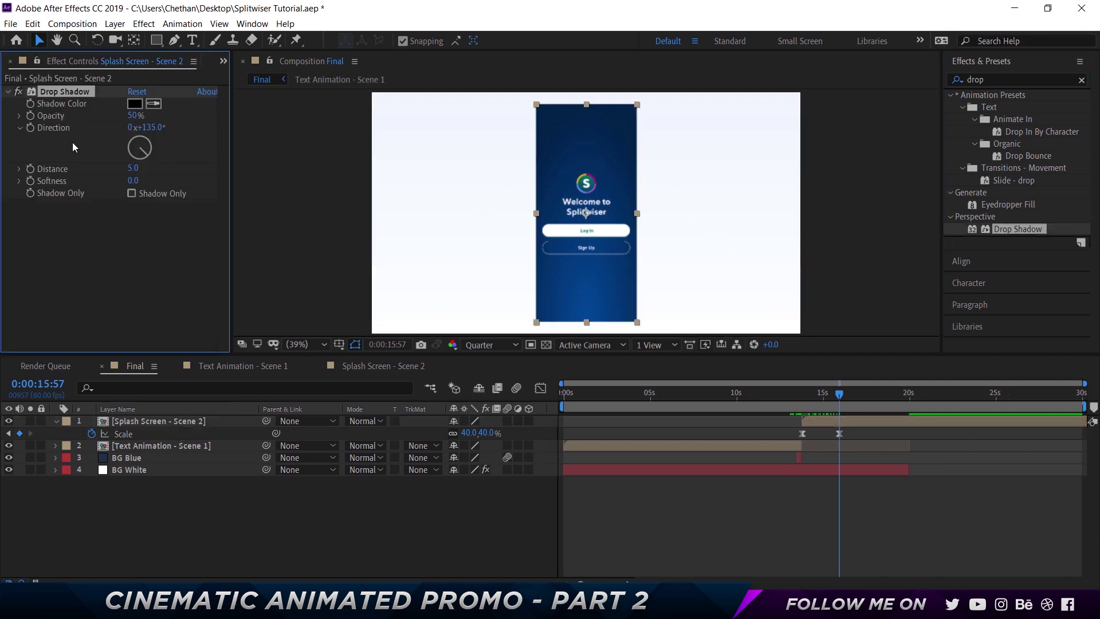
Step: Set the Drop Shadow's direction to 180°, distance to 200 and softness to 500
left_click(353, 524)
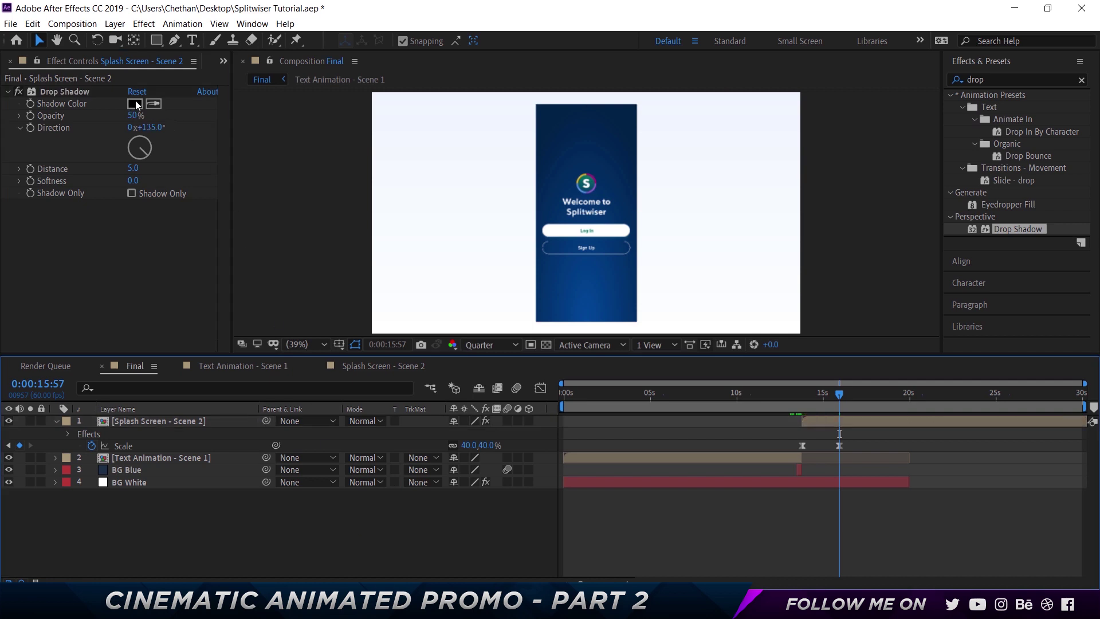
left_click(153, 128)
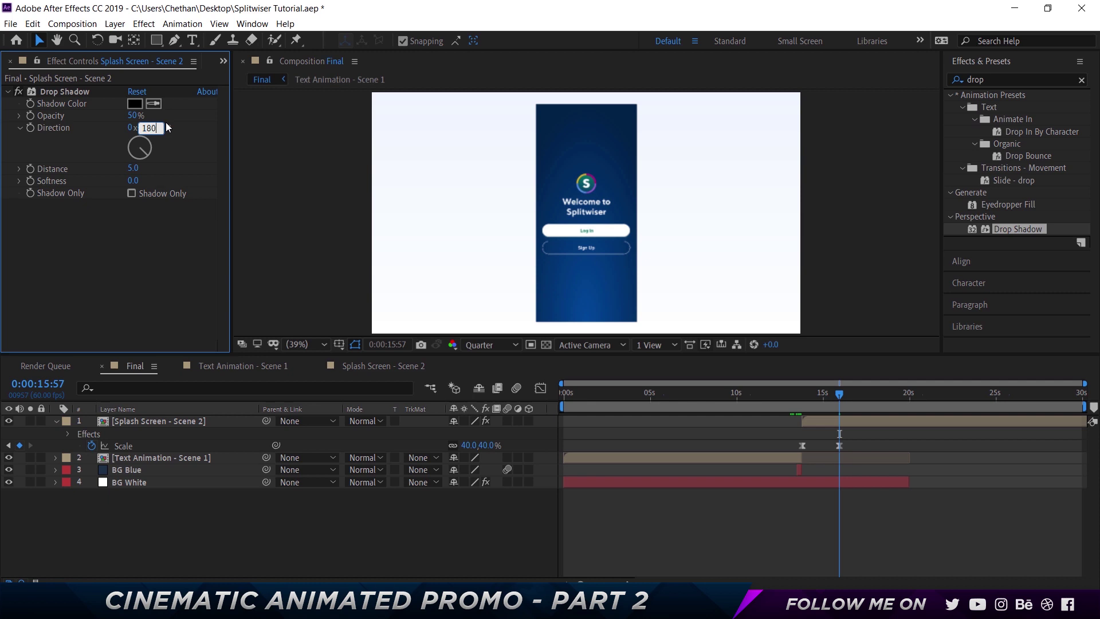
key("Return")
left_click(134, 169)
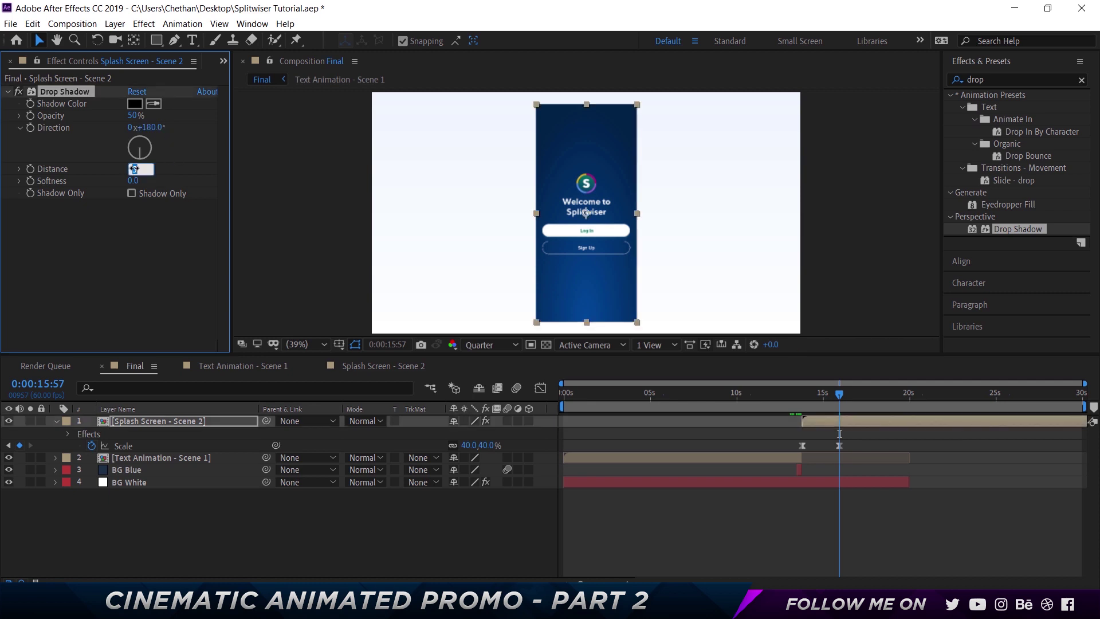
type("200")
key("Return")
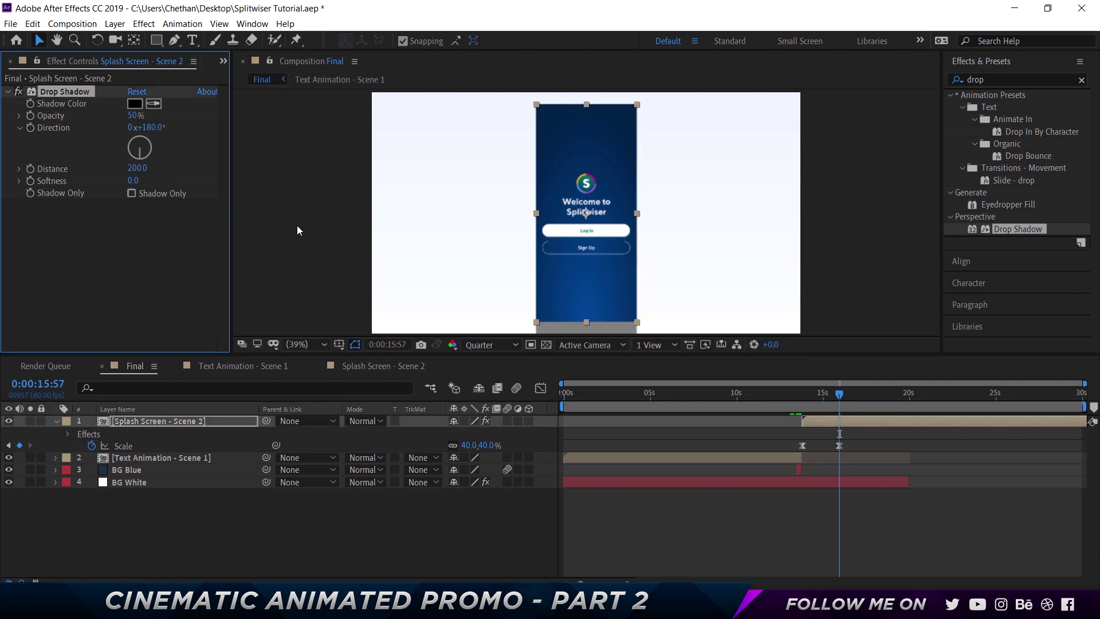
left_click(135, 181)
type("500")
key("Return")
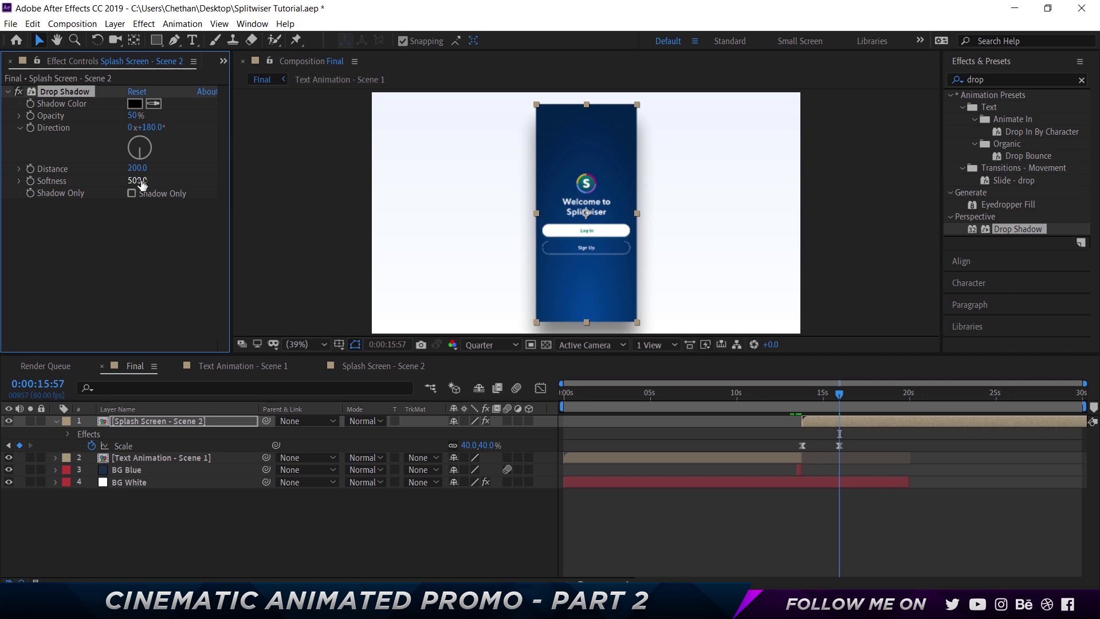
Step: Change the Drop Shadow's color from black to a dark blue
left_click(135, 103)
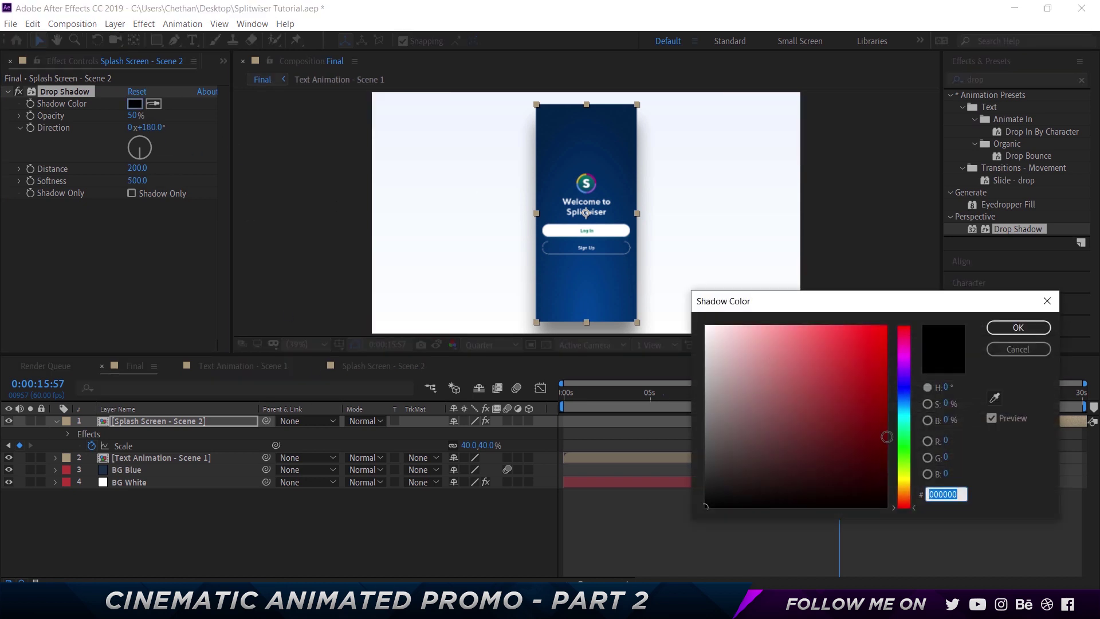
left_click(905, 397)
left_click_drag(859, 452, 867, 469)
left_click(1018, 327)
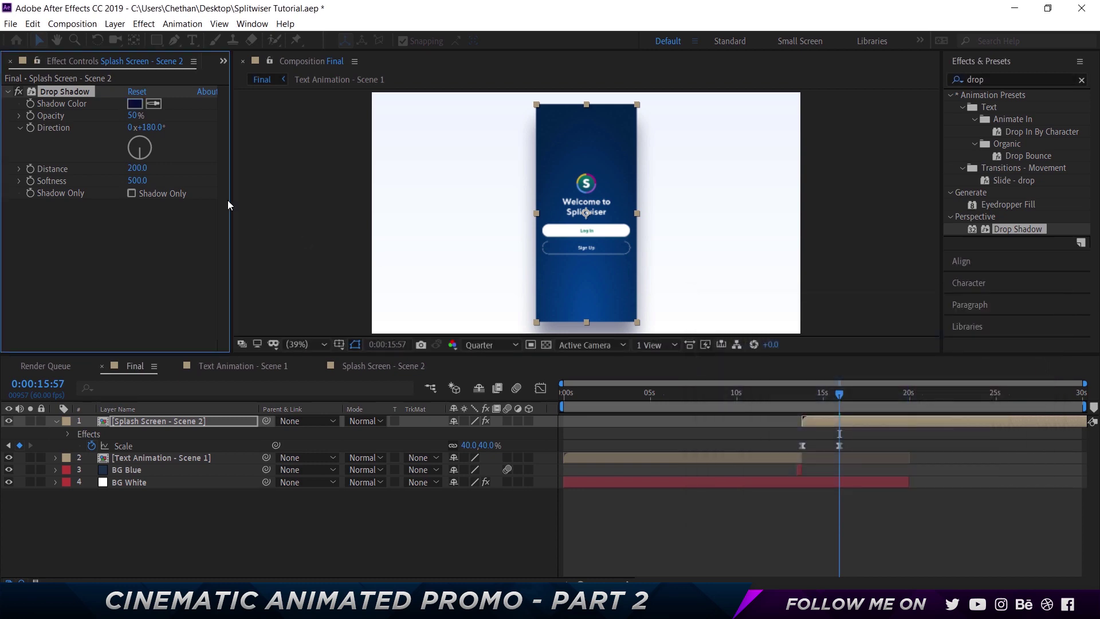
Step: Set the Drop Shadow's opacity to 15% after trying 10%, and preview the transition into the splash screen from about 0:00:12:51
left_click(133, 115)
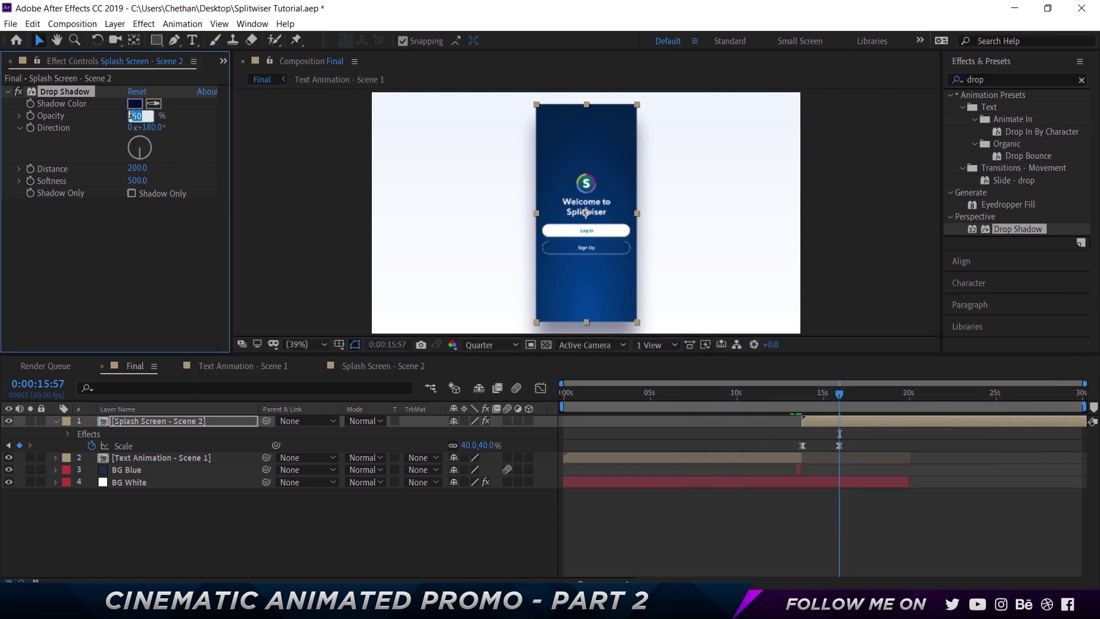
type("10")
key("Return")
left_click(503, 520)
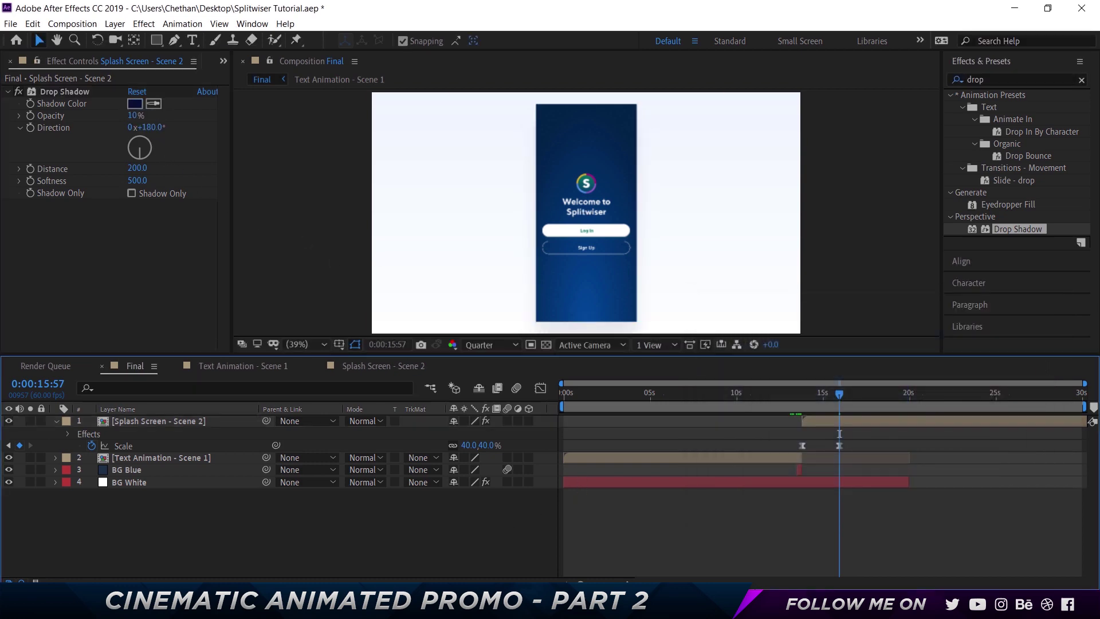
left_click(135, 116)
type("1")
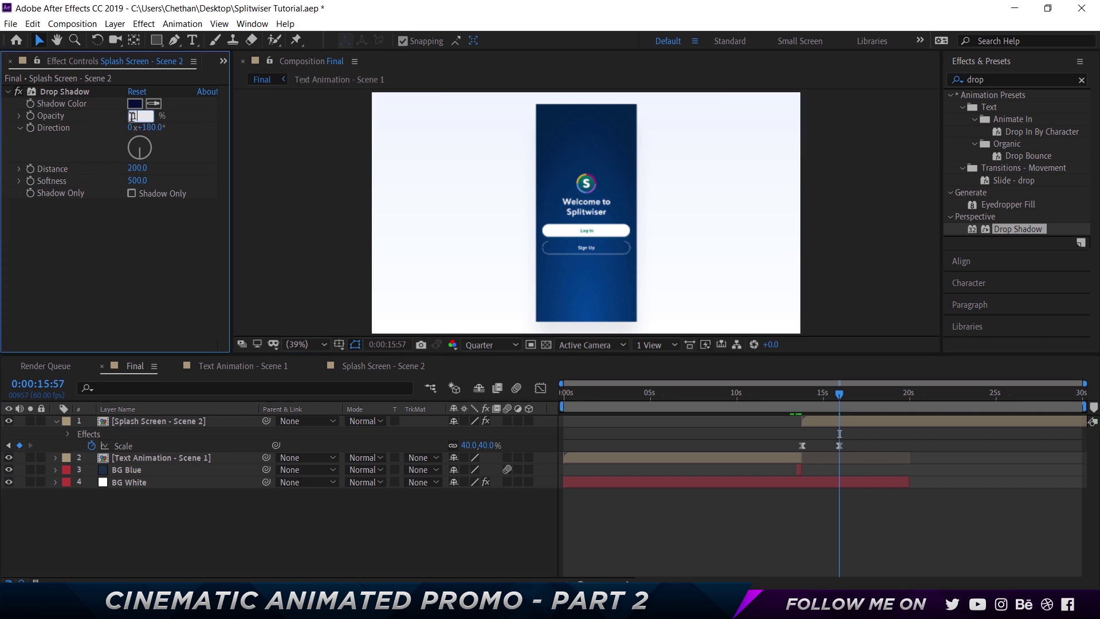
type("5")
key("Return")
left_click(520, 539)
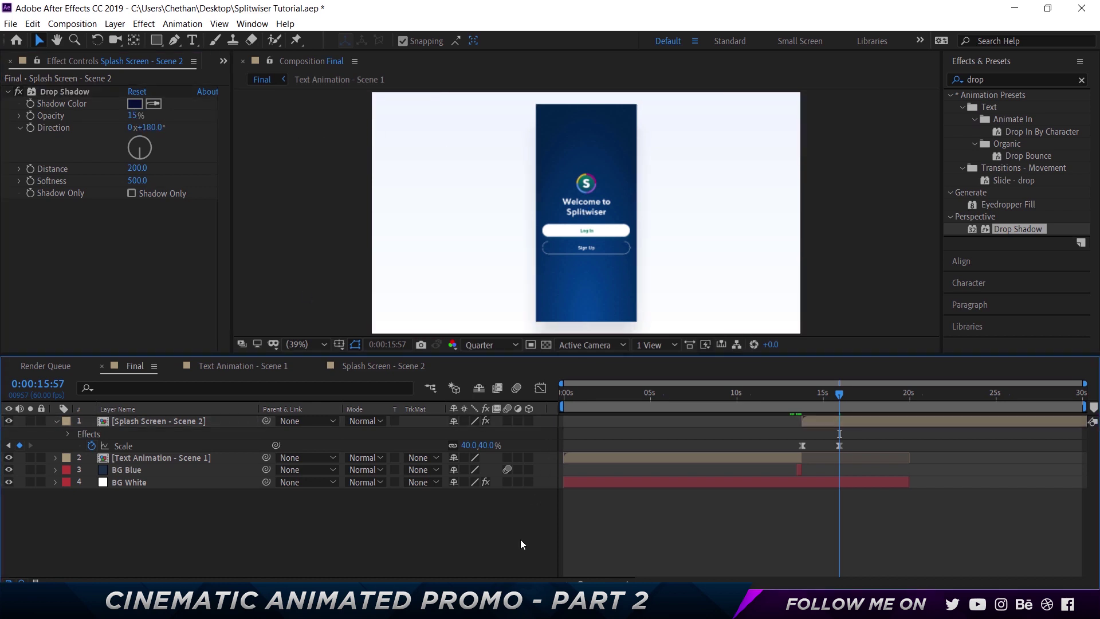
left_click(783, 393)
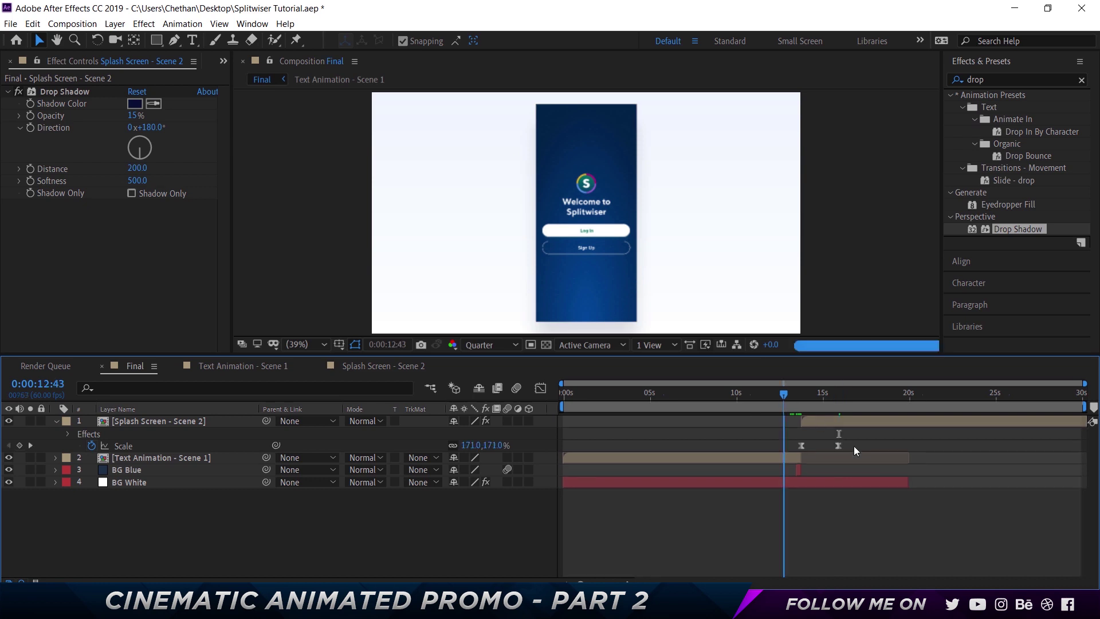
key("space")
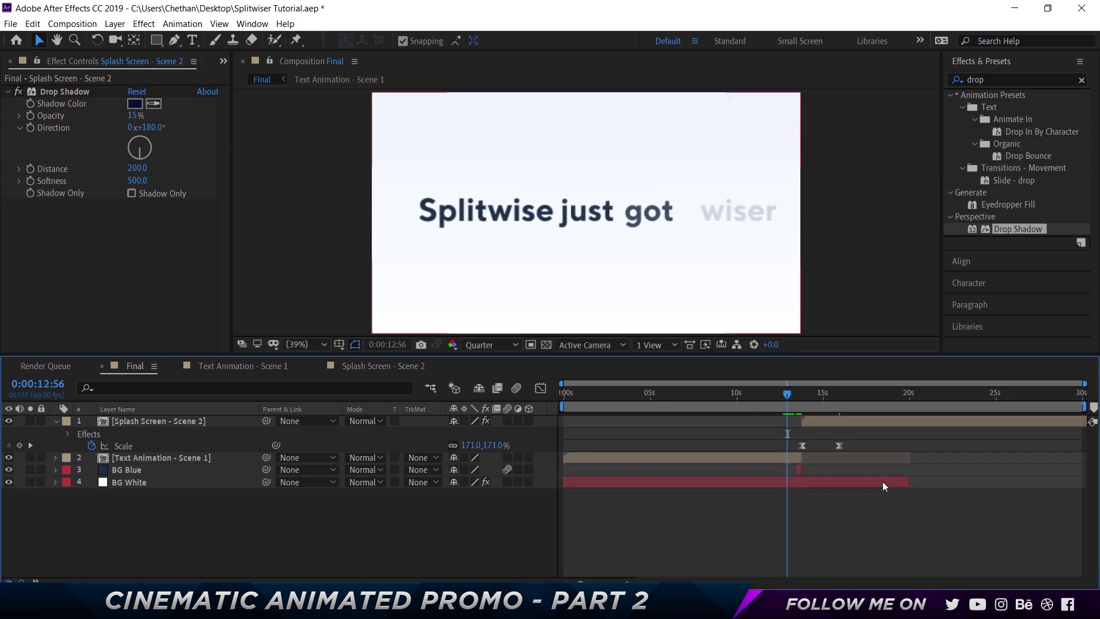
key("space")
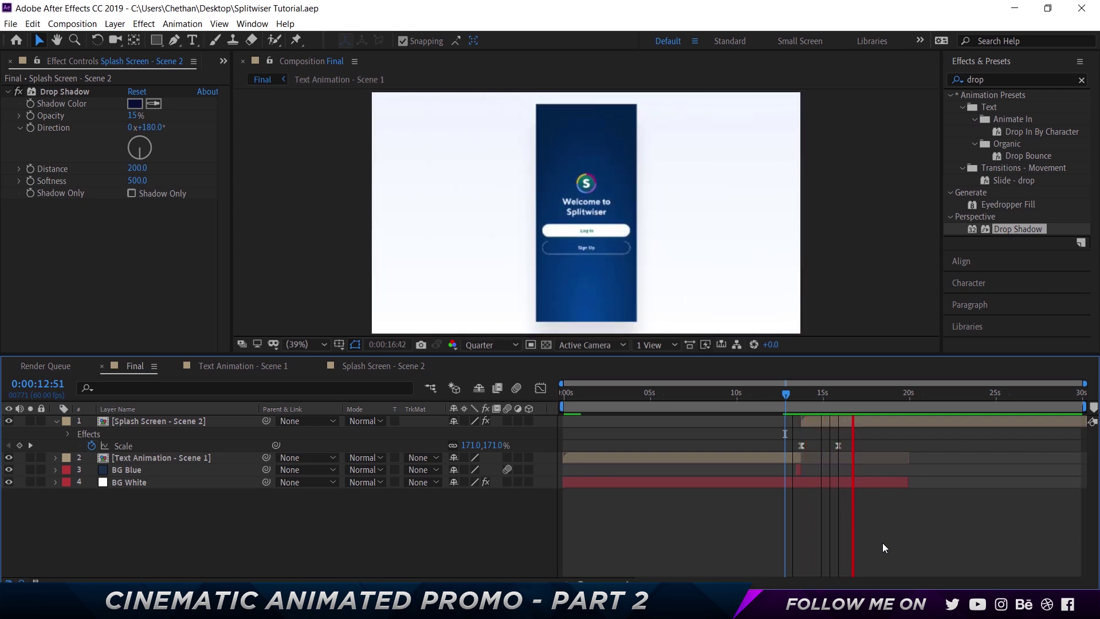
key("space")
Step: Move the ending Scale keyframe of Splash Screen - Scene 2 to 0:00:16:48 and preview the transition from 0:00:13:16
left_click_drag(816, 393, 803, 390)
left_click(44, 385)
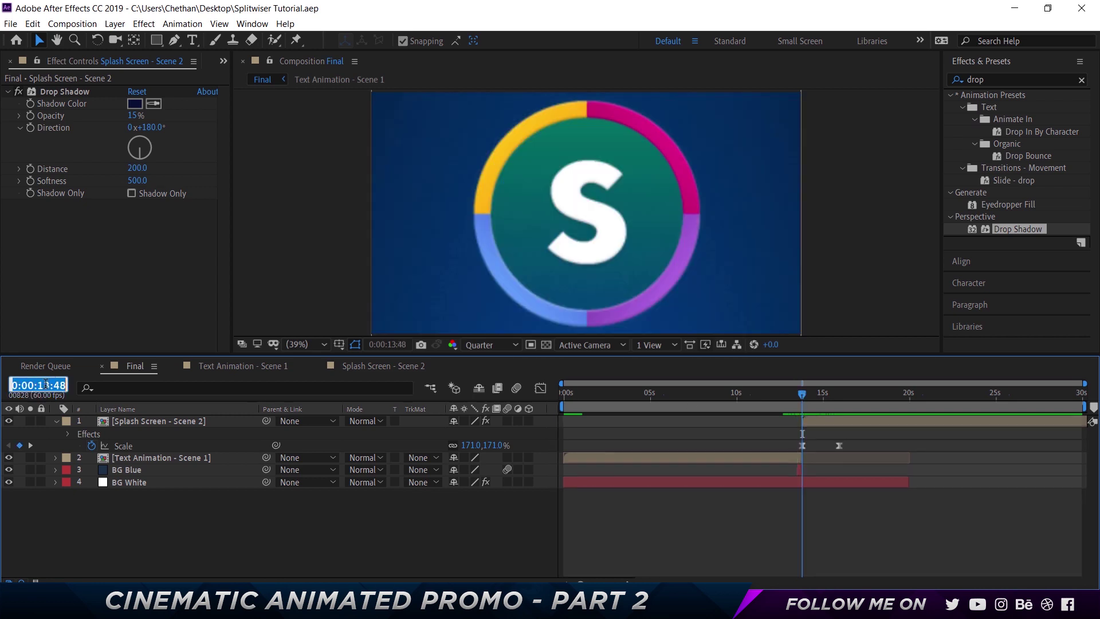
key("BackSpace")
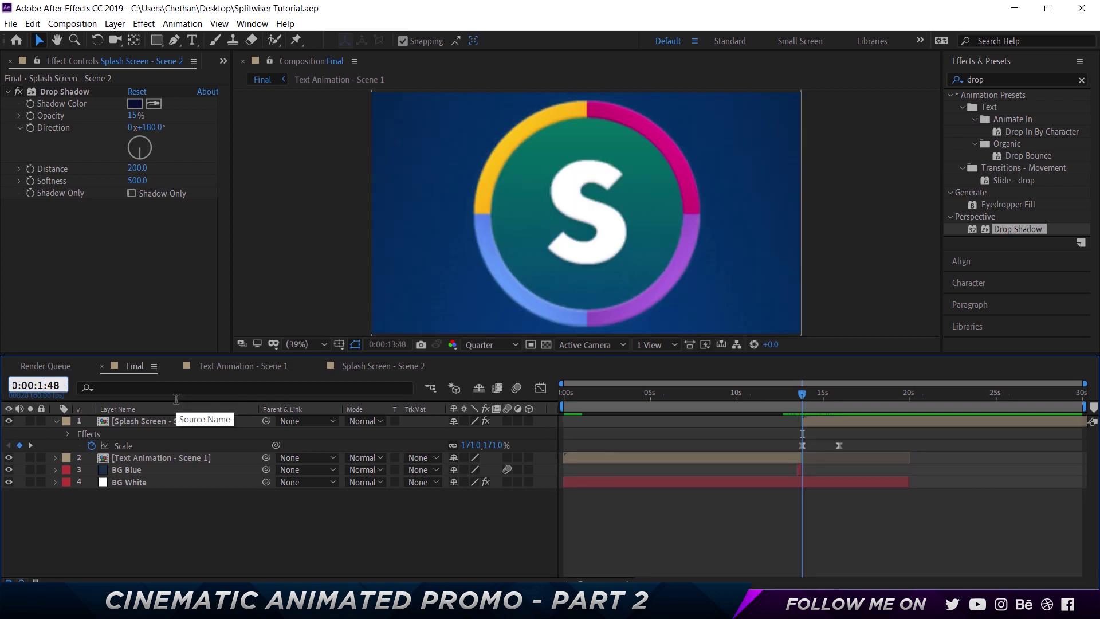
type("6")
key("Return")
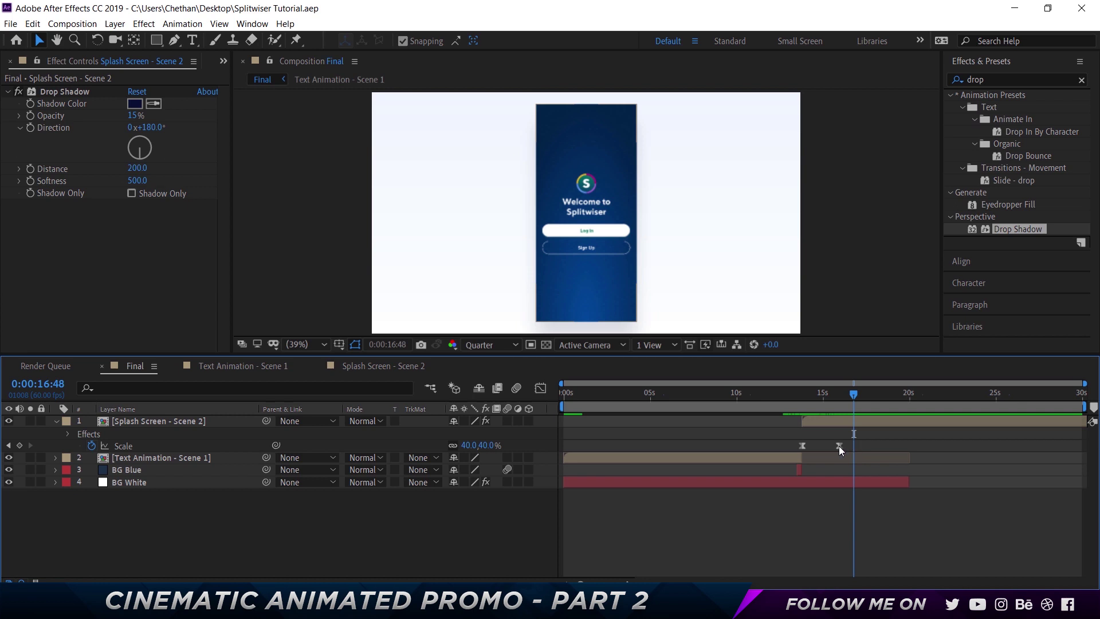
left_click_drag(839, 445, 853, 445)
left_click(793, 393)
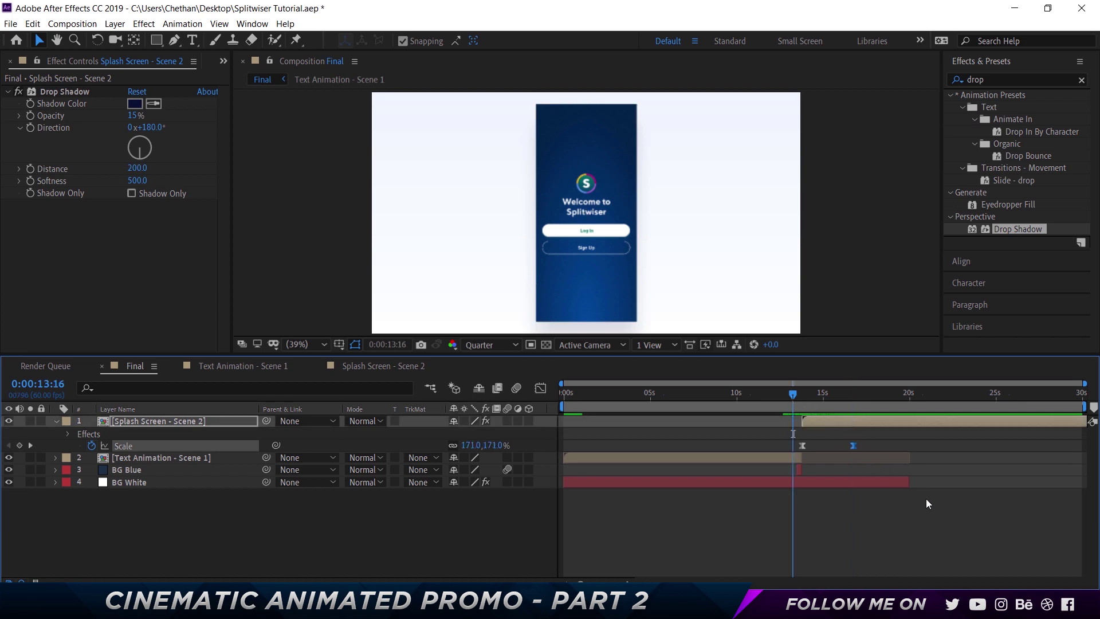
key("space")
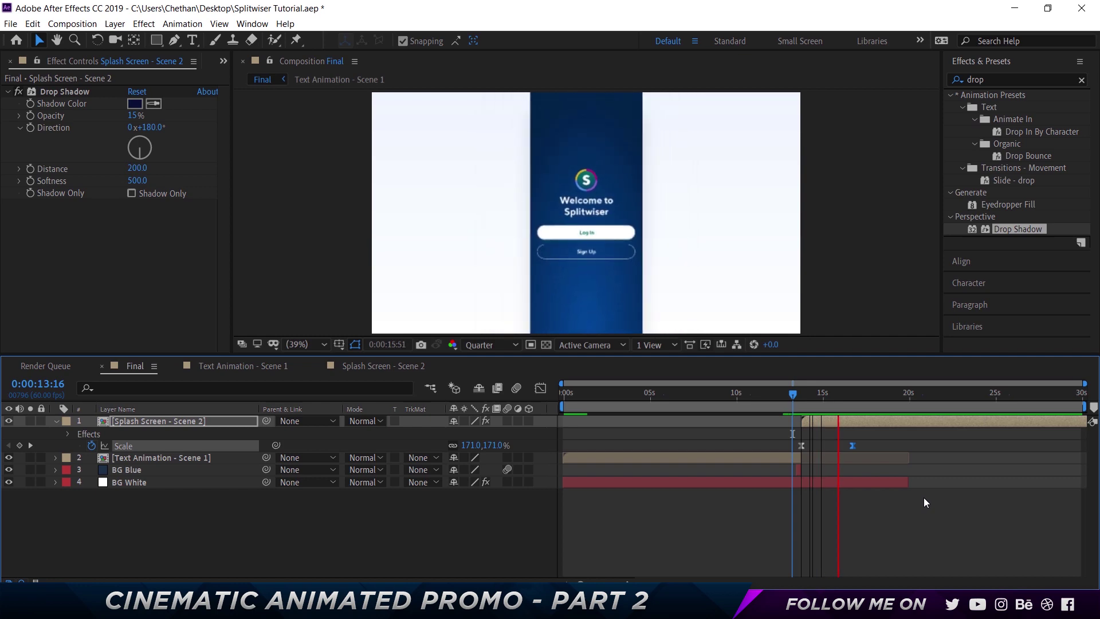
key("space")
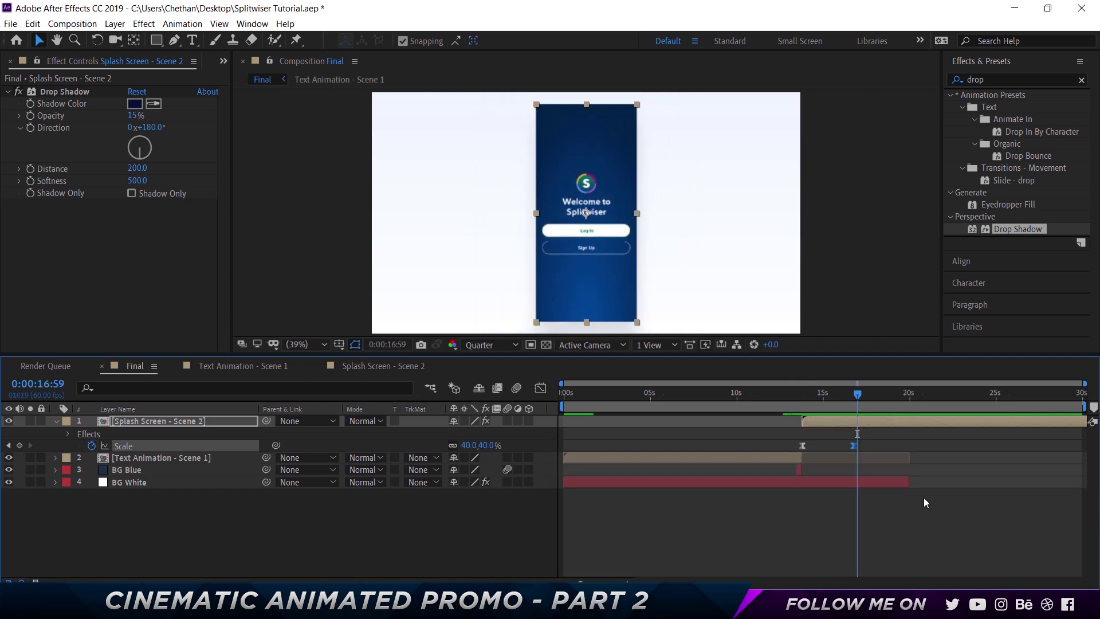